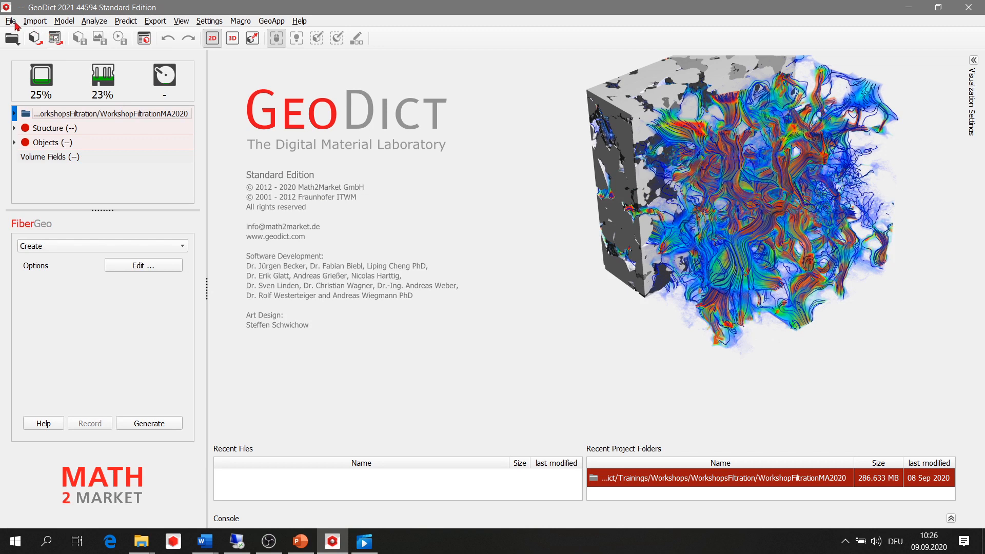
click(35, 23)
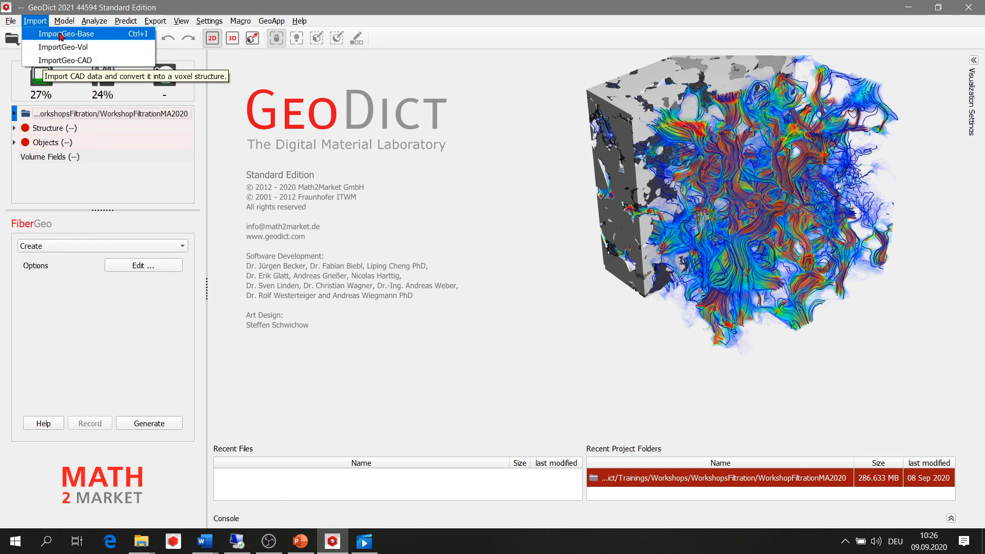
mouse_move(64, 23)
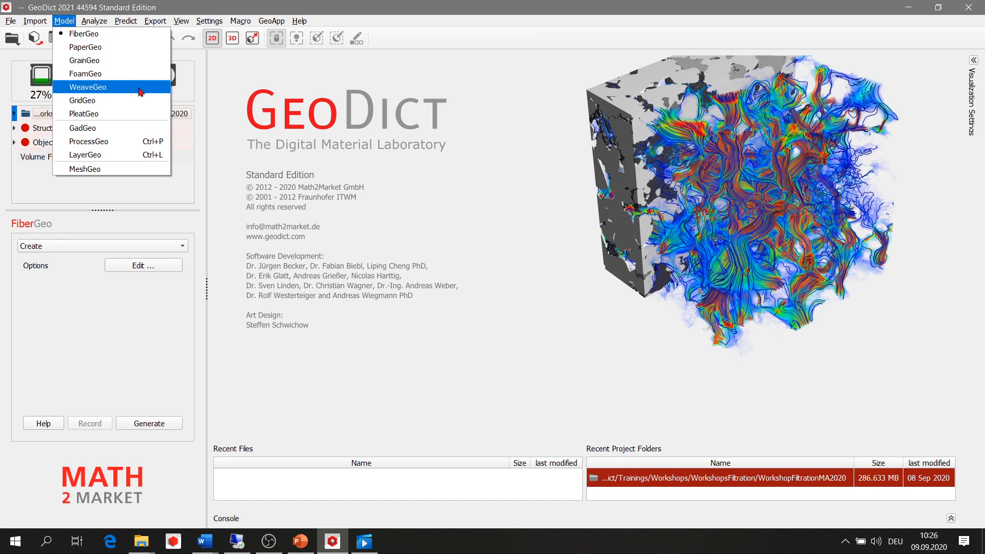
mouse_move(100, 23)
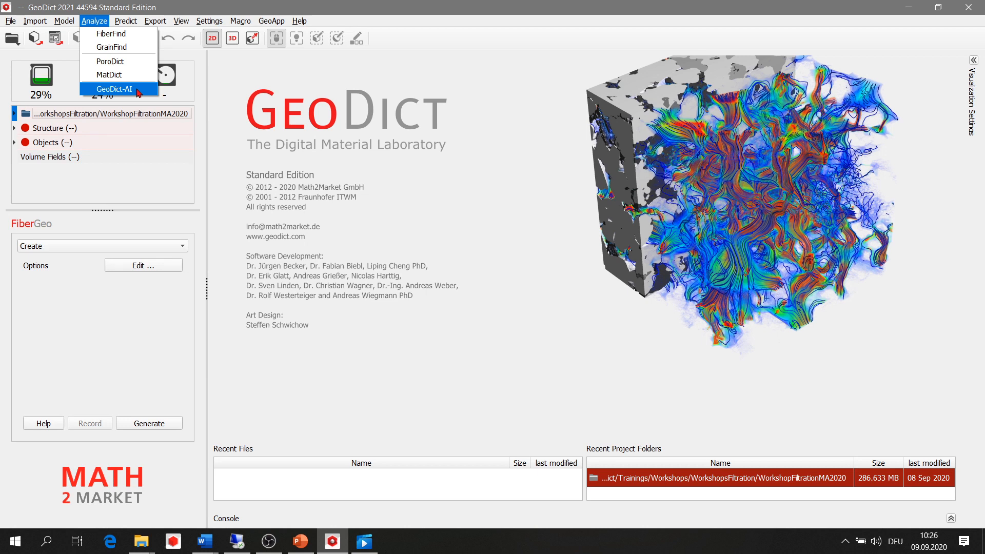
Open the FilterDict module, set it to Predefined and look through the available predefined simulations
mouse_move(132, 23)
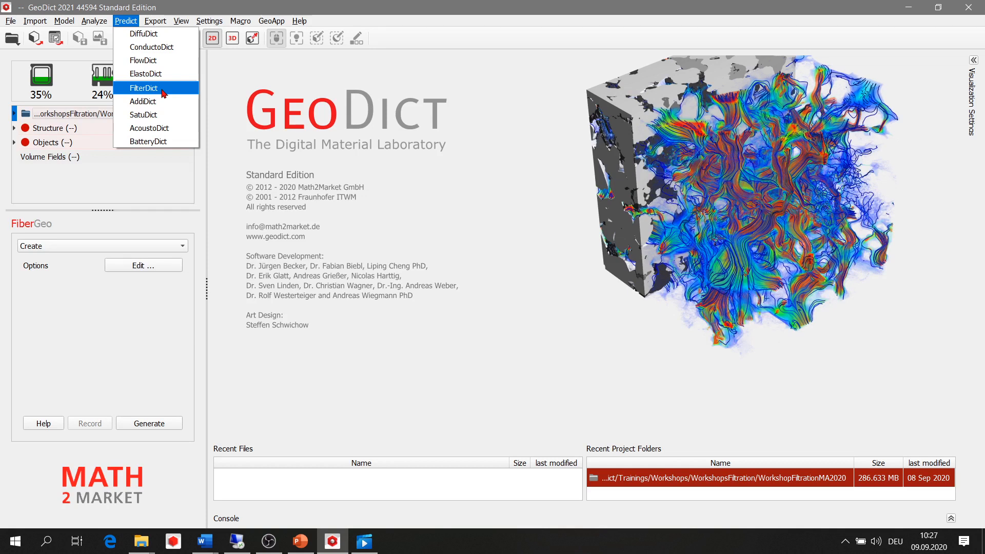
click(163, 93)
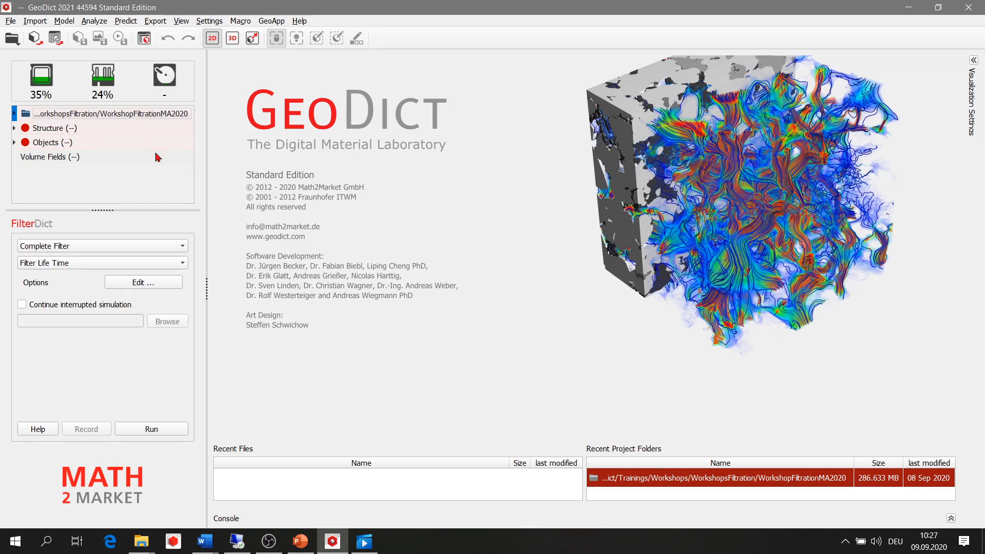
click(113, 250)
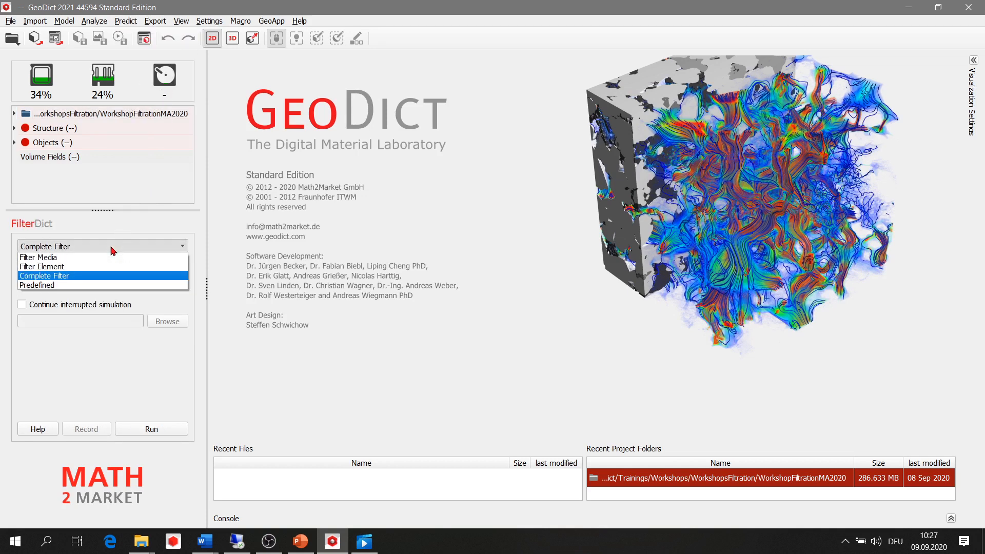
click(106, 285)
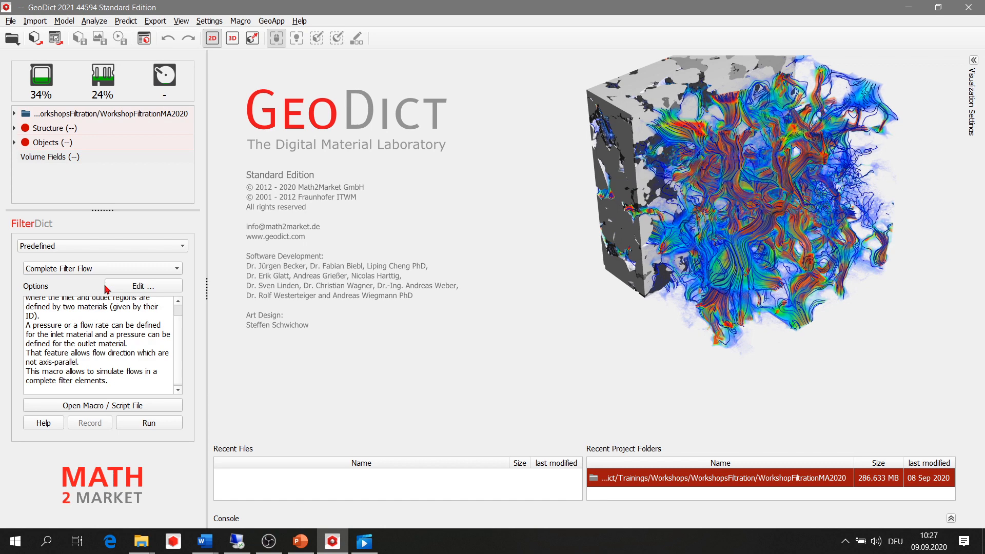
click(148, 269)
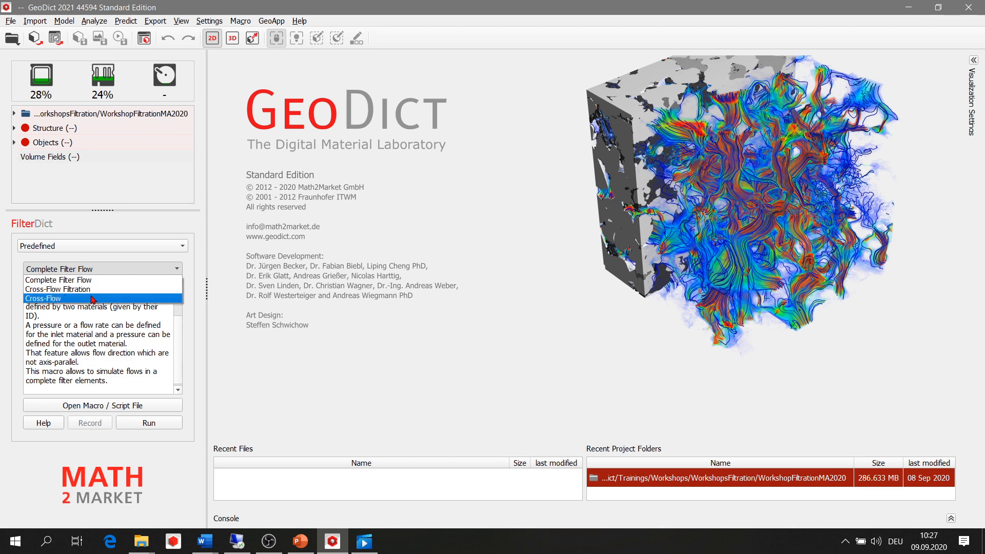
click(155, 21)
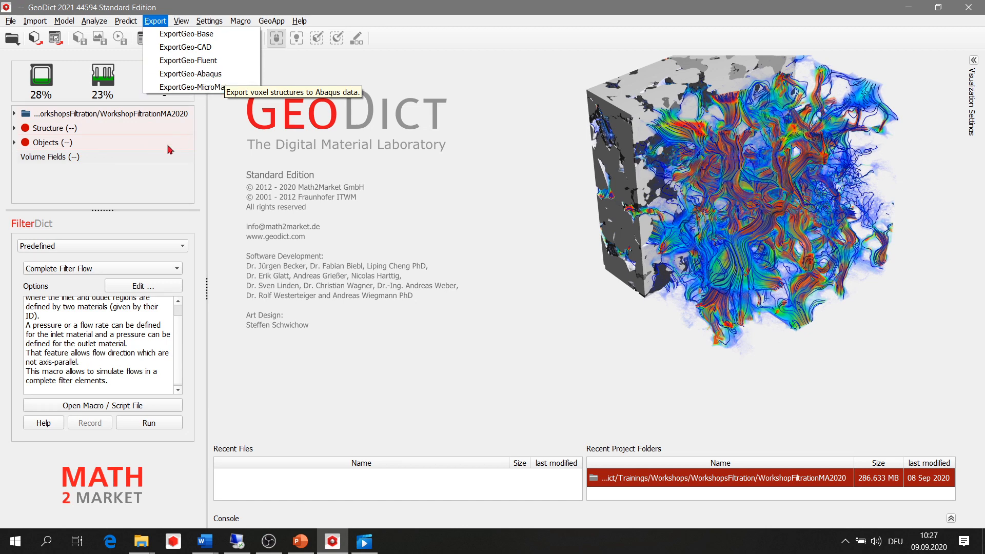
click(150, 176)
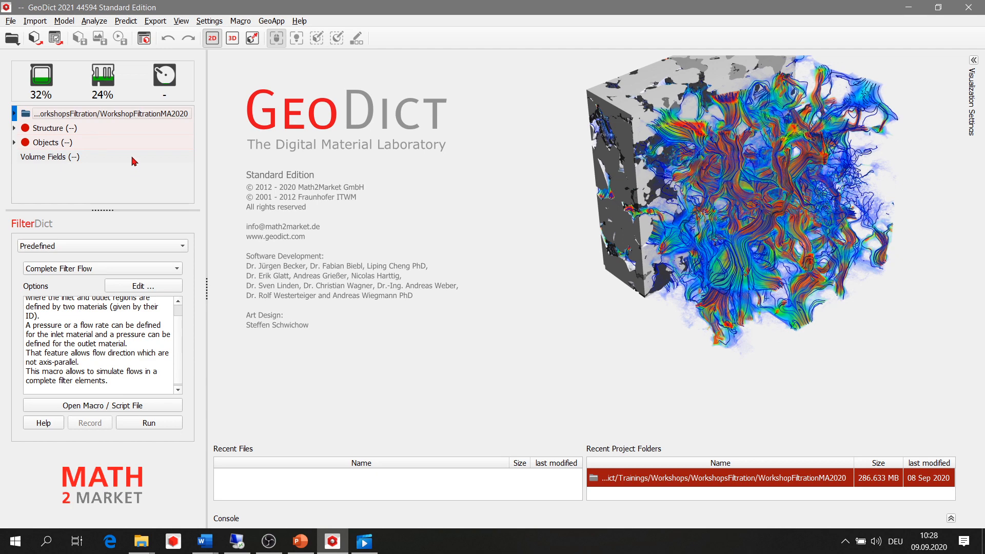
Create a folder named WorkshopFiltration inside WorkshopFiltrationMA2020 and set it as the project folder
right_click(109, 117)
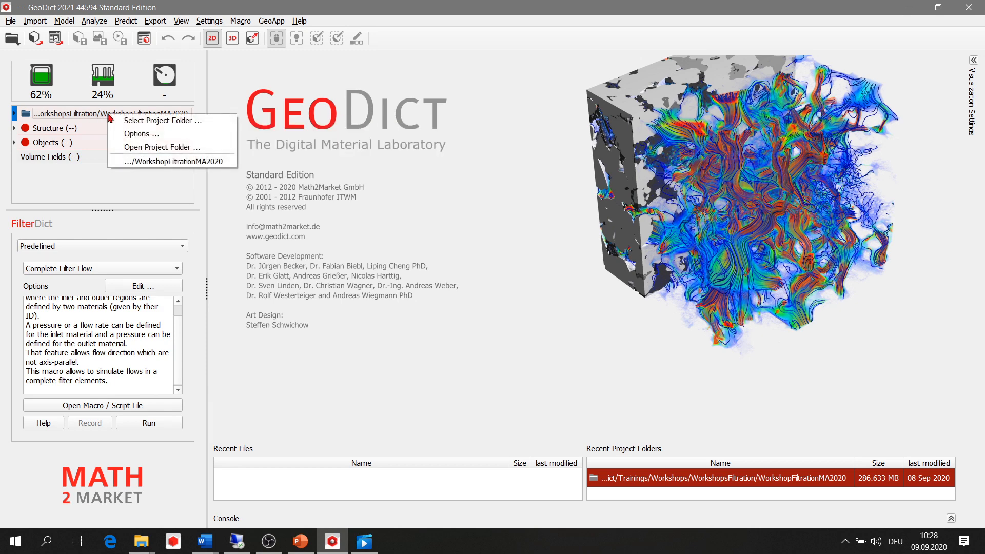
click(163, 122)
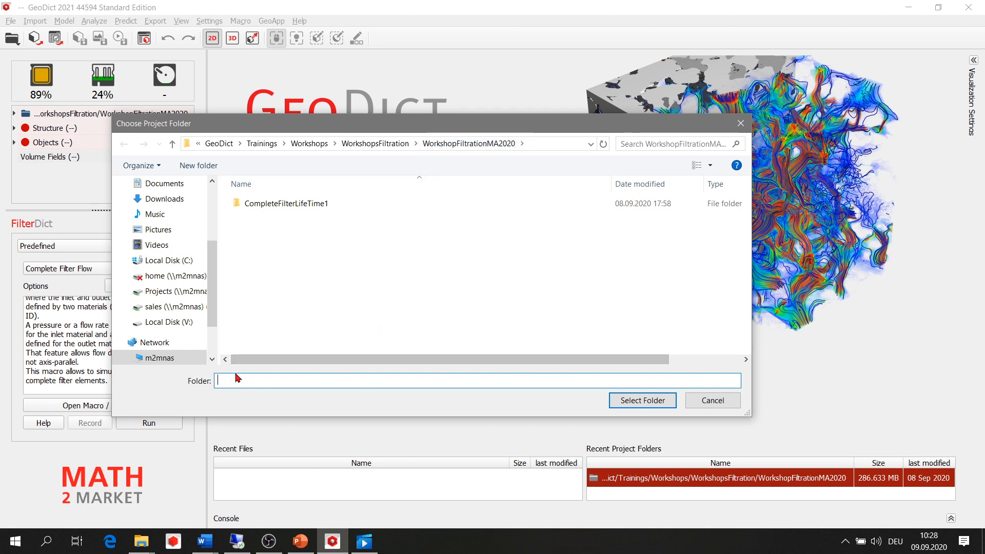
right_click(299, 266)
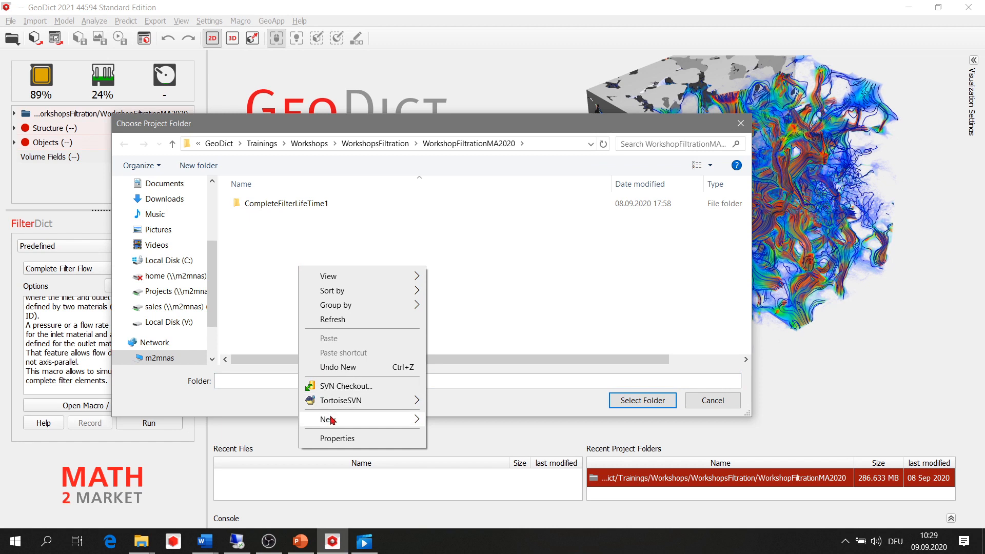
mouse_move(333, 419)
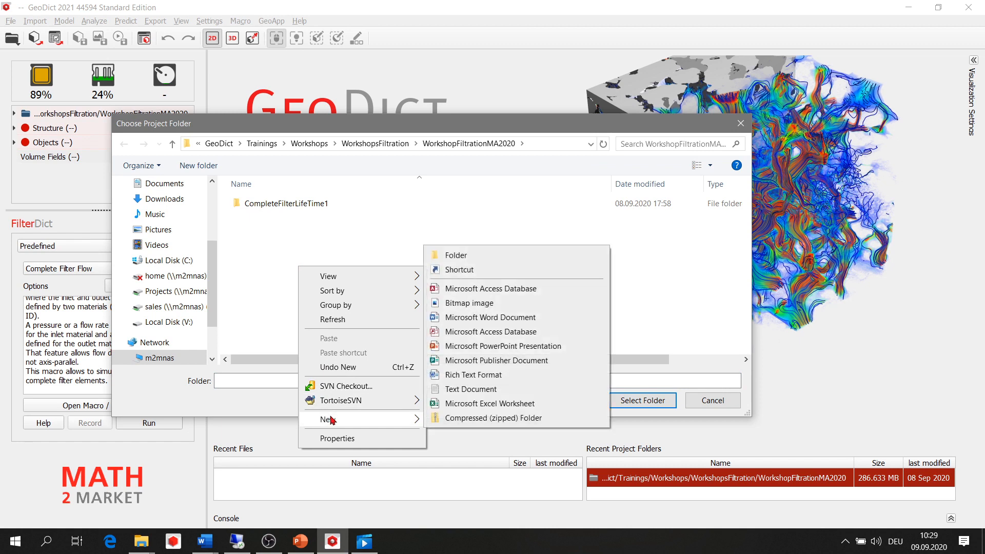
click(465, 257)
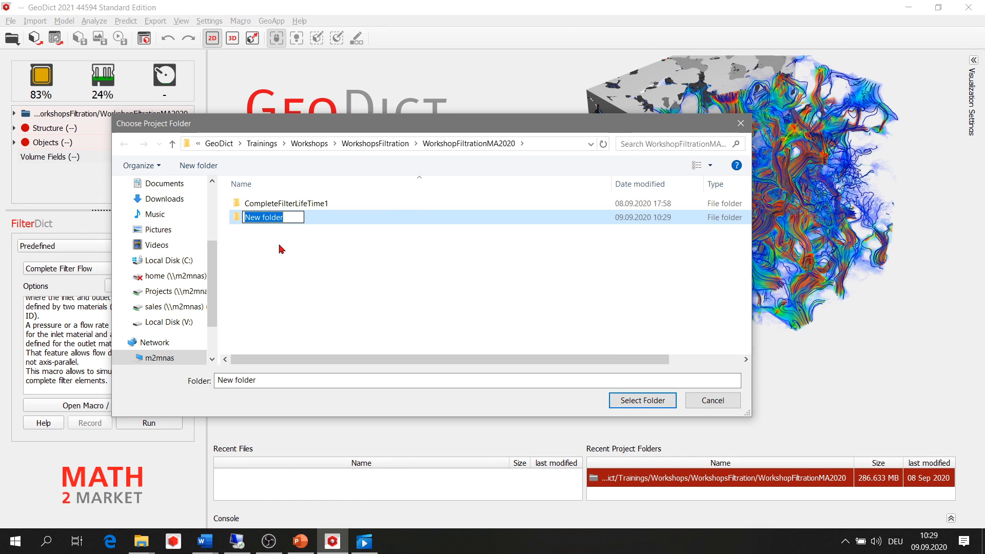
text(W)
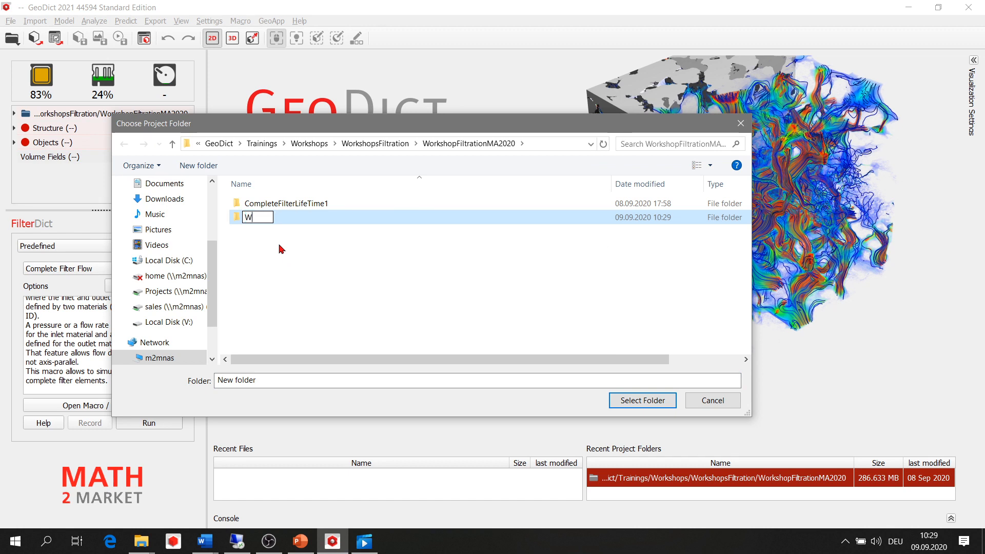
text(orkshopF)
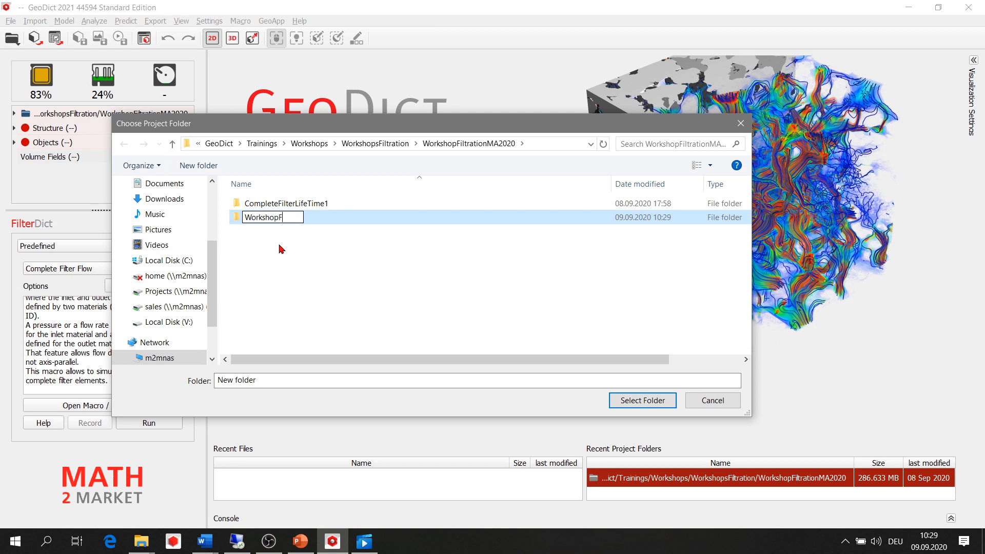
text(iltration)
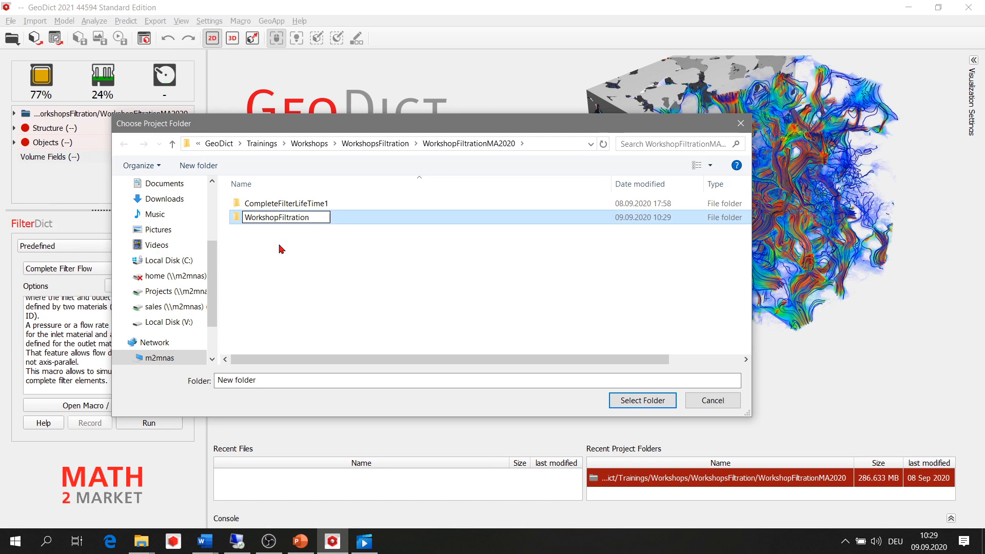
click(277, 224)
click(276, 221)
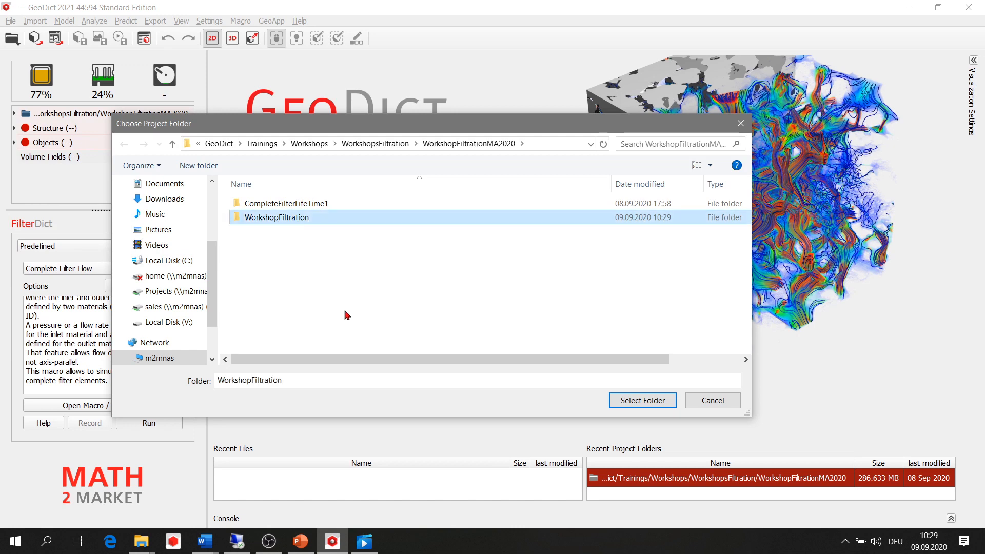
click(644, 405)
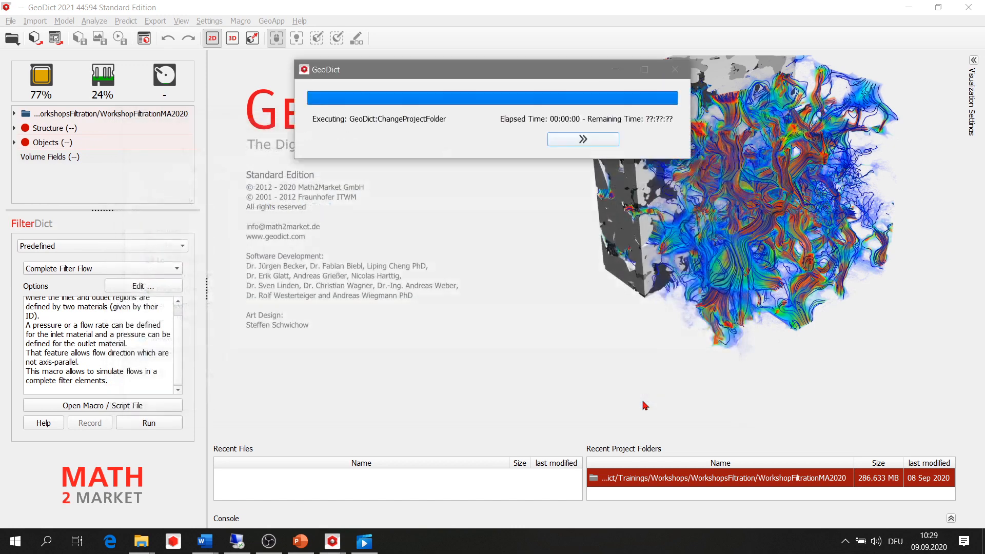
Switch the project folder back to the parent folder WorkshopFiltrationMA2020
click(138, 116)
click(177, 122)
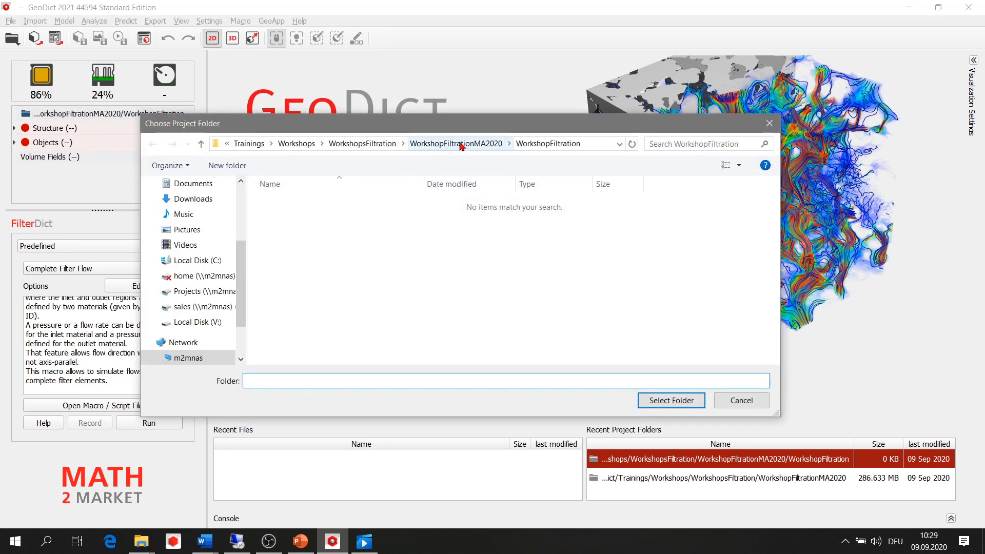
click(461, 144)
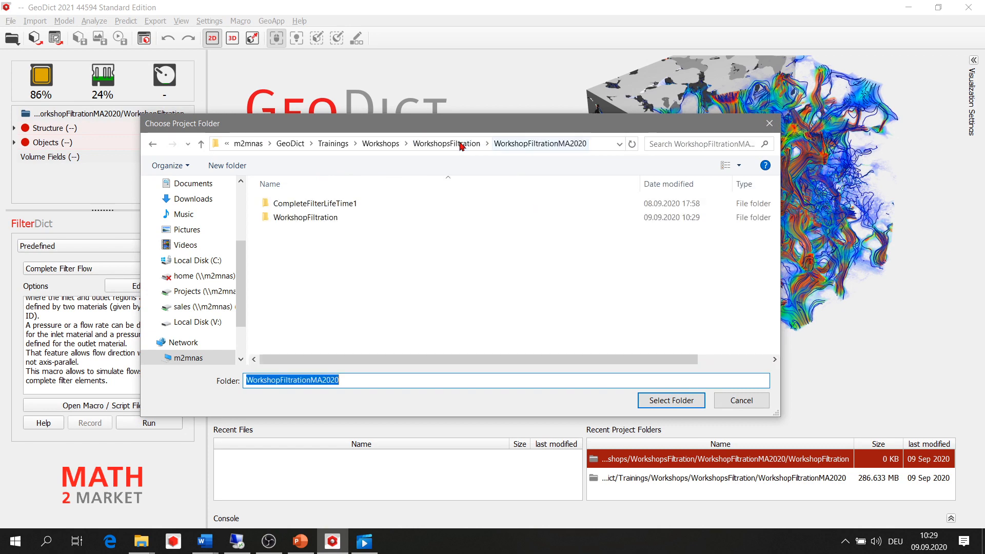
click(689, 401)
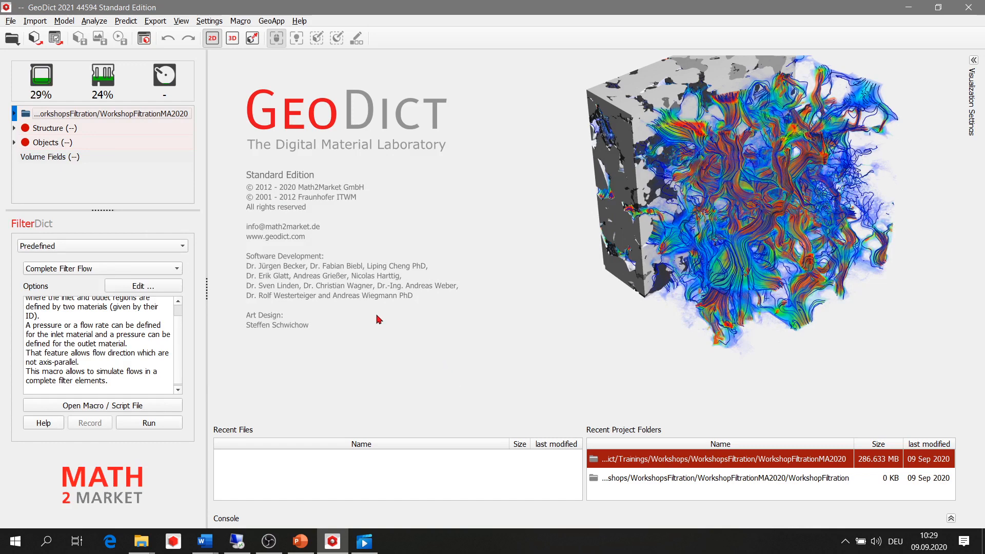
Open BasePlate.stl, Cap.stl, InnerSupportMesh.stl, outerSupportMesh.stl and Pleat.stl together for import with ImportGeo-CAD
click(44, 23)
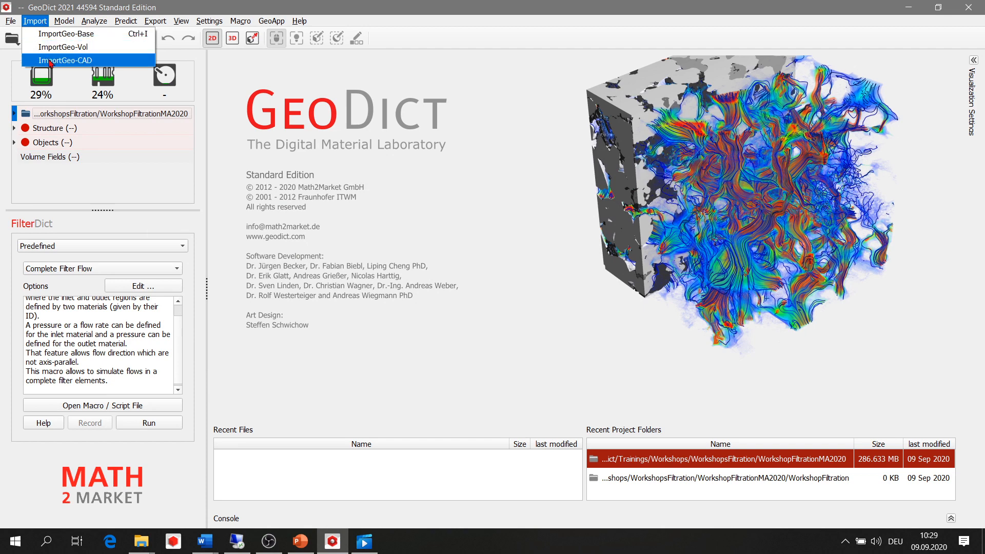
click(51, 61)
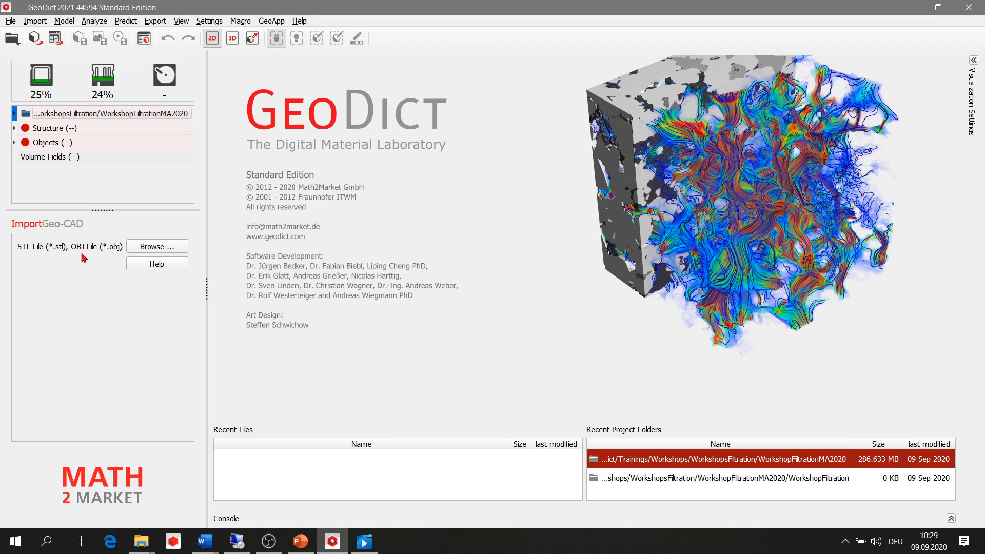
click(153, 248)
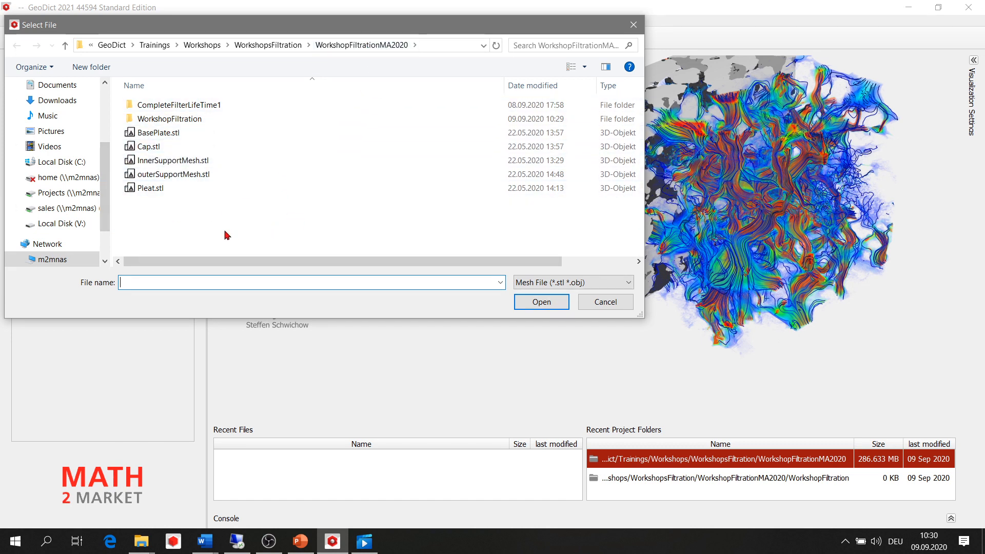
drag(185, 223, 134, 138)
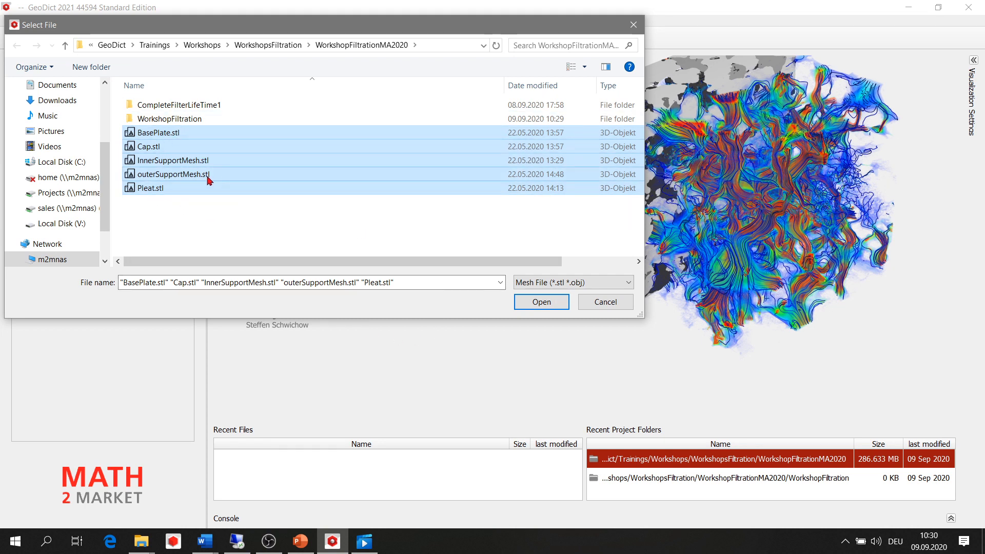
click(536, 302)
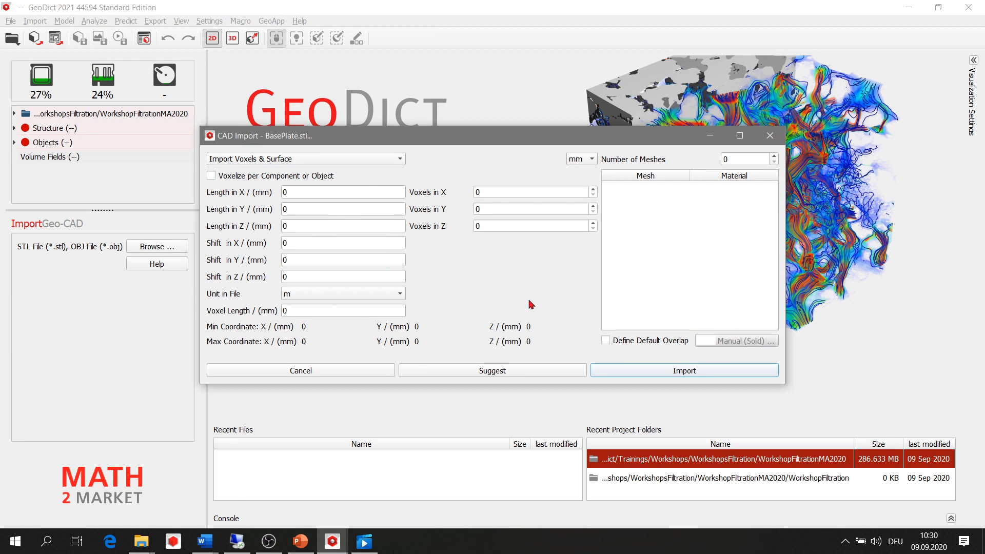
Set the unit in file to mm and have the import dimensions suggested for a voxel count of 1000
click(369, 295)
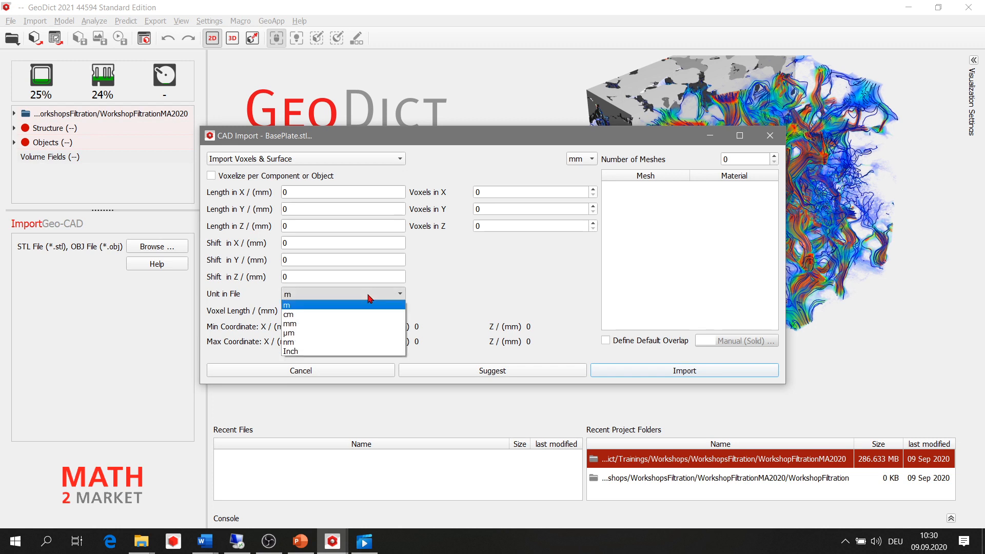
click(377, 326)
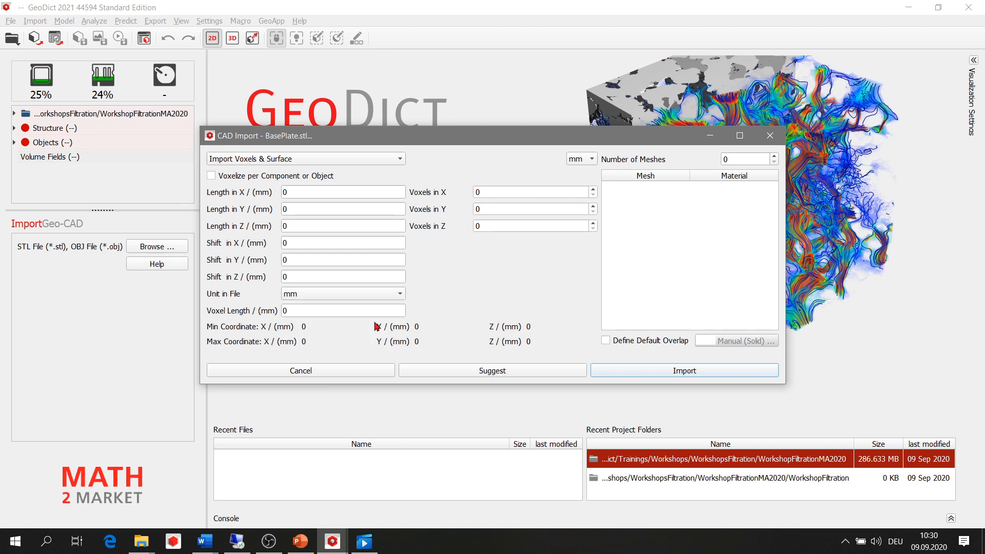
click(501, 371)
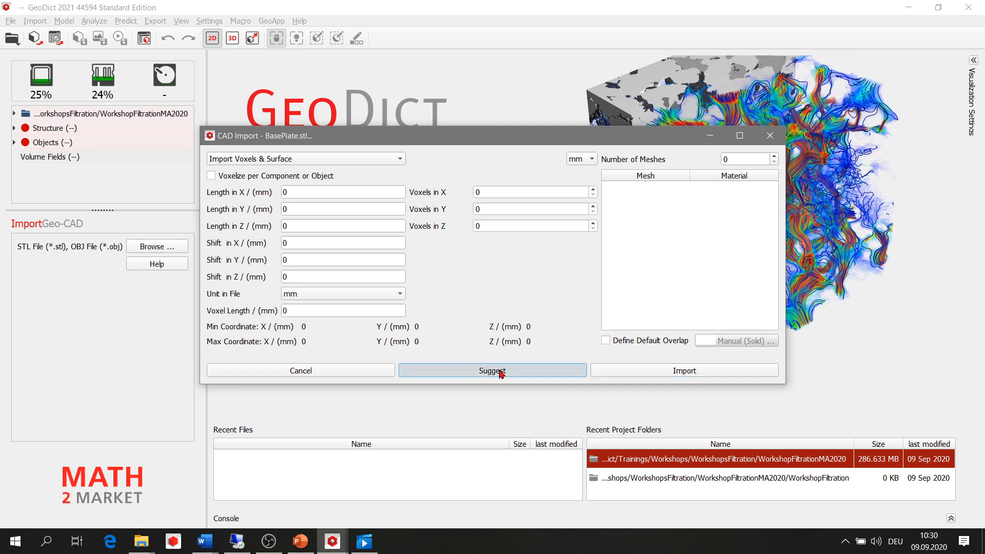
drag(497, 265, 462, 265)
text(1000)
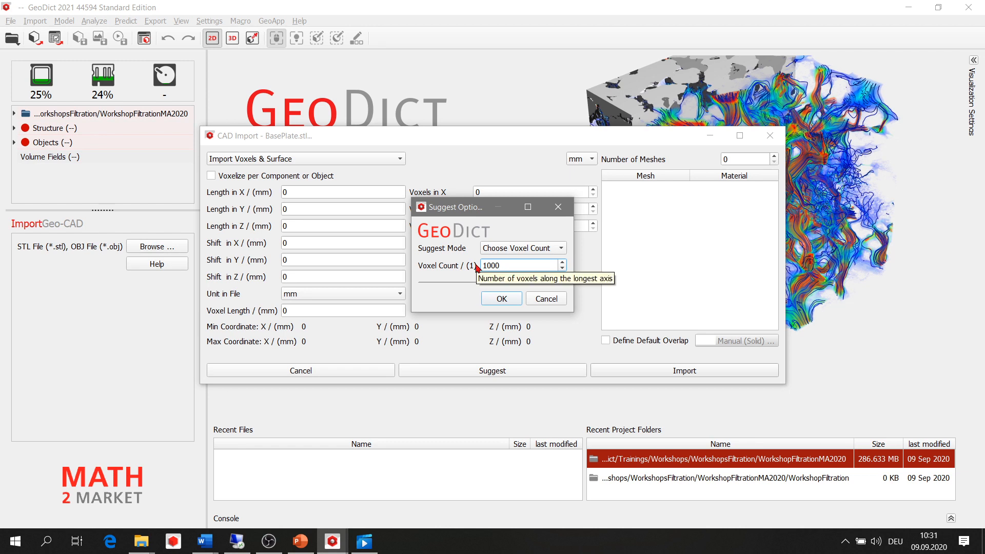
click(501, 299)
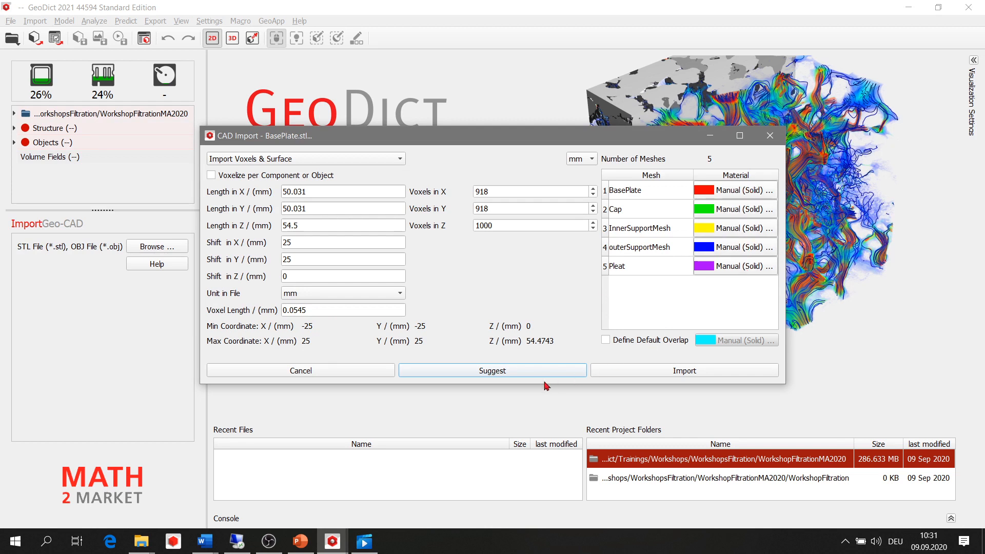
Import the five filter meshes as voxels and surface with the suggested dimensions
click(694, 372)
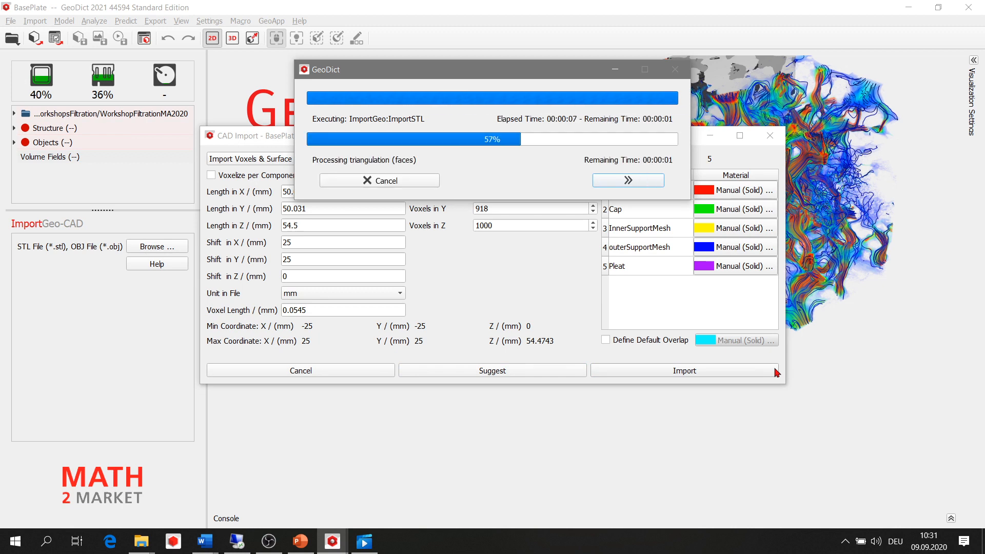
drag(501, 75, 531, 34)
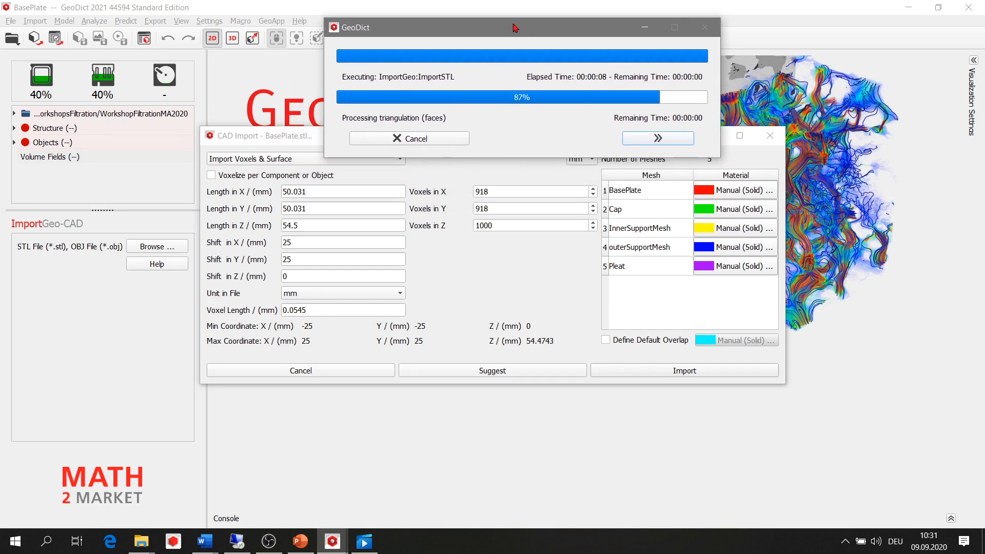
Finish the import without showing the surface triangulation, and display the structure in 3D, rotated so the base plate is visible
drag(508, 32, 513, 15)
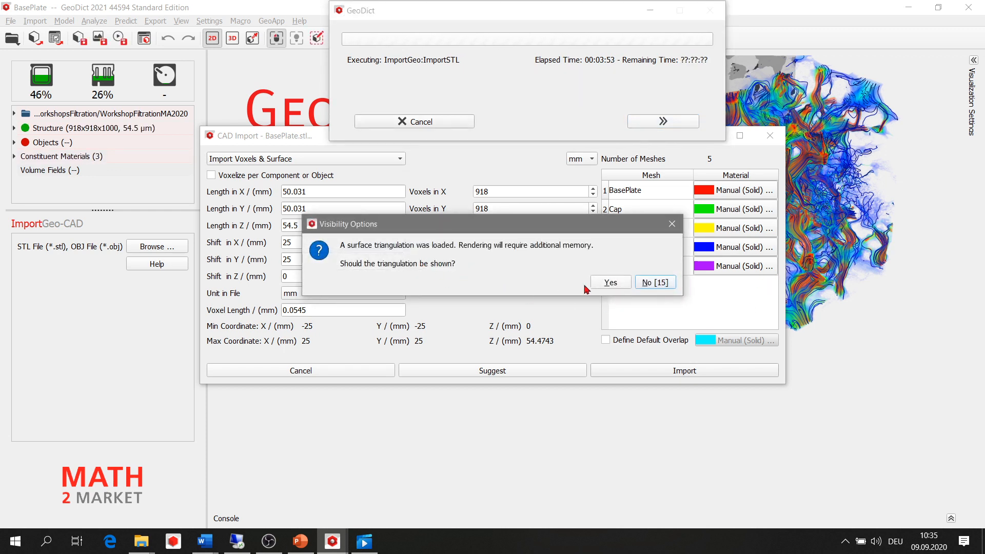
click(658, 283)
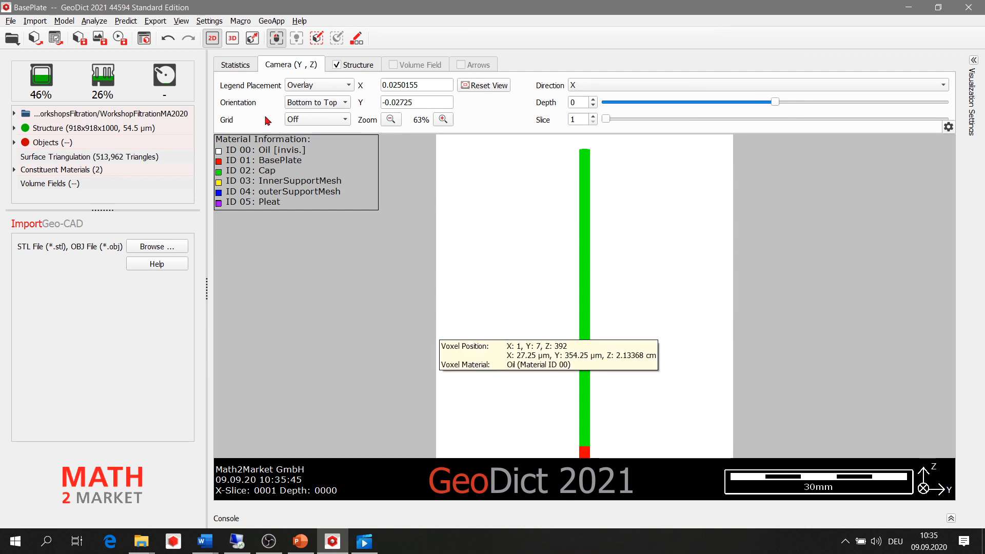
click(232, 40)
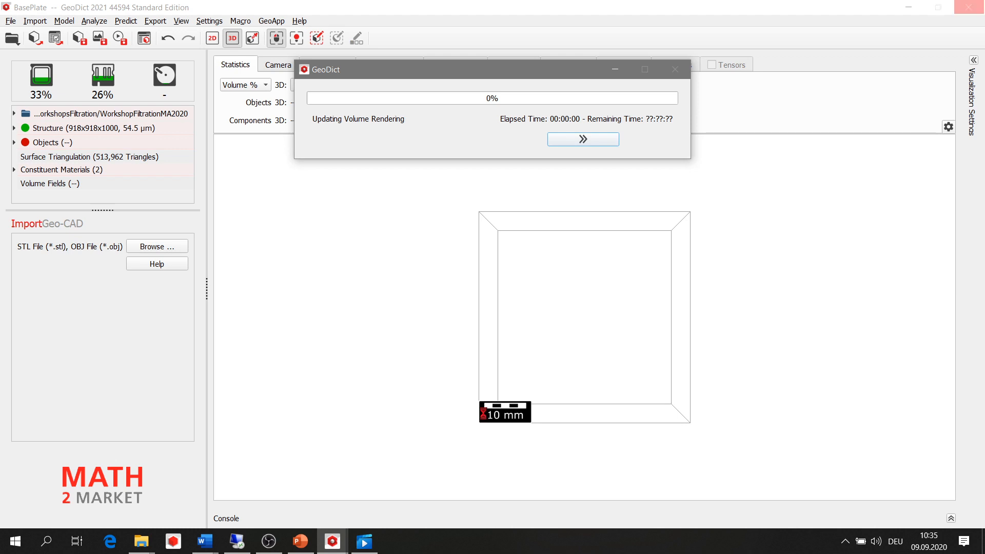
drag(581, 291, 591, 359)
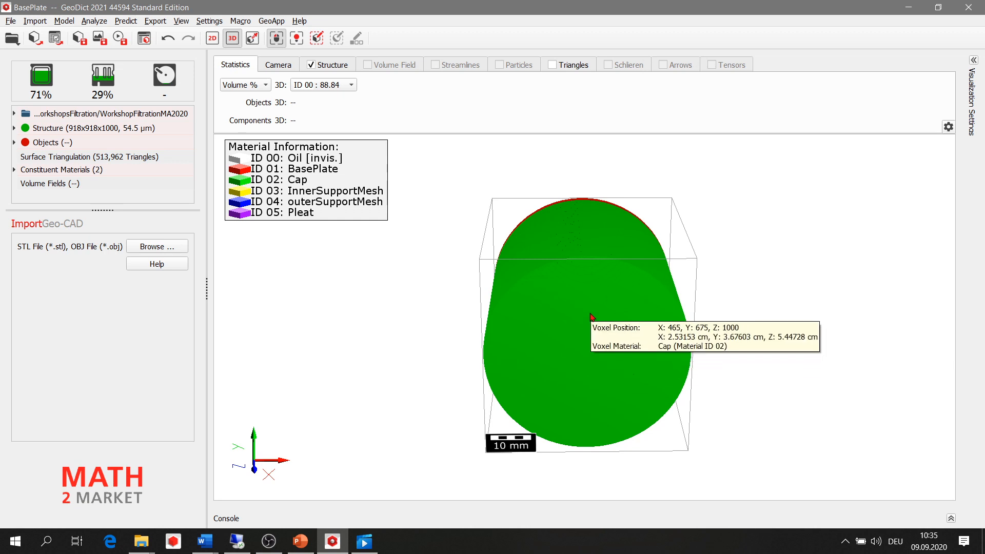
drag(590, 276, 592, 390)
drag(611, 321, 630, 485)
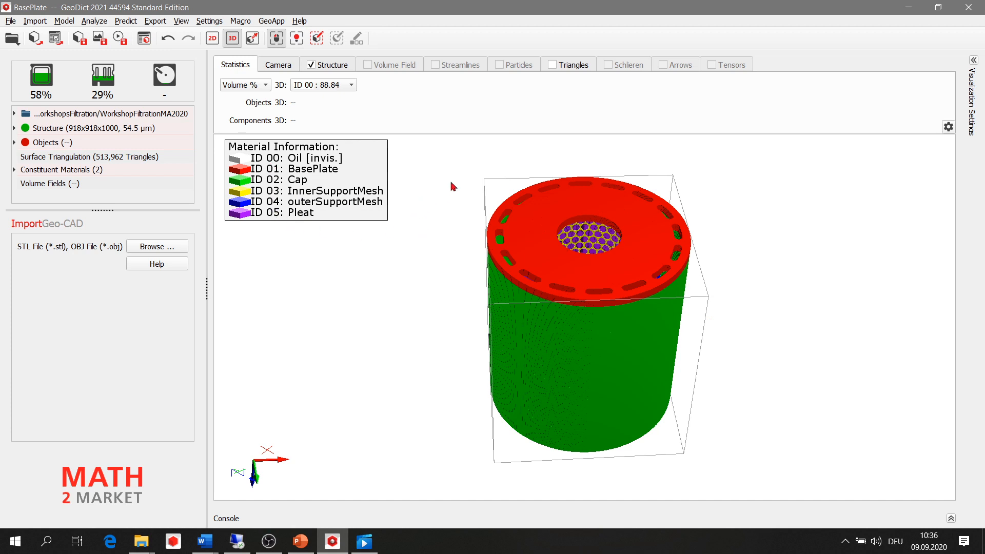
Clip the 3D structure in X to 469 voxels and turn it to examine the filter's interior
click(341, 66)
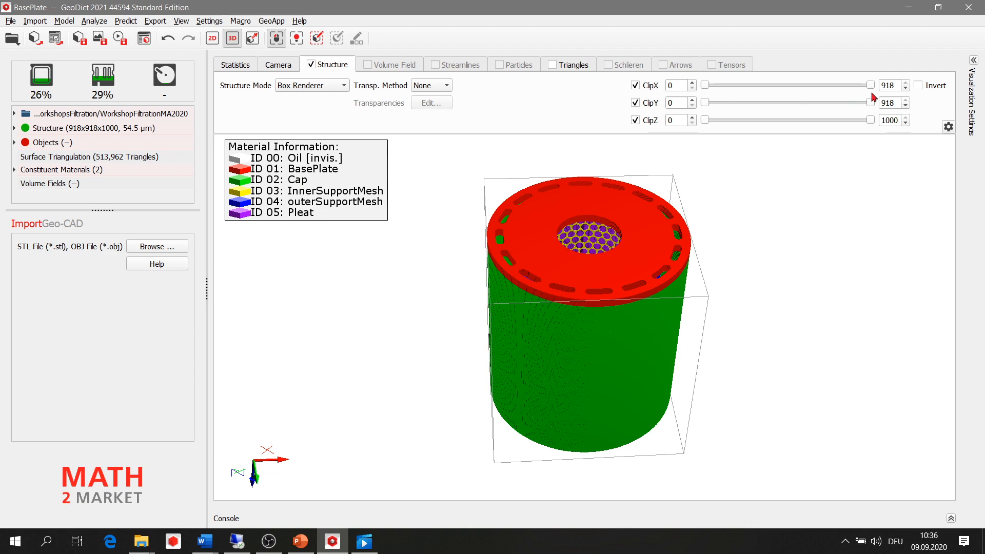
drag(871, 88, 788, 87)
mouse_move(560, 388)
drag(560, 388, 517, 285)
scroll(620, 336, up, 6)
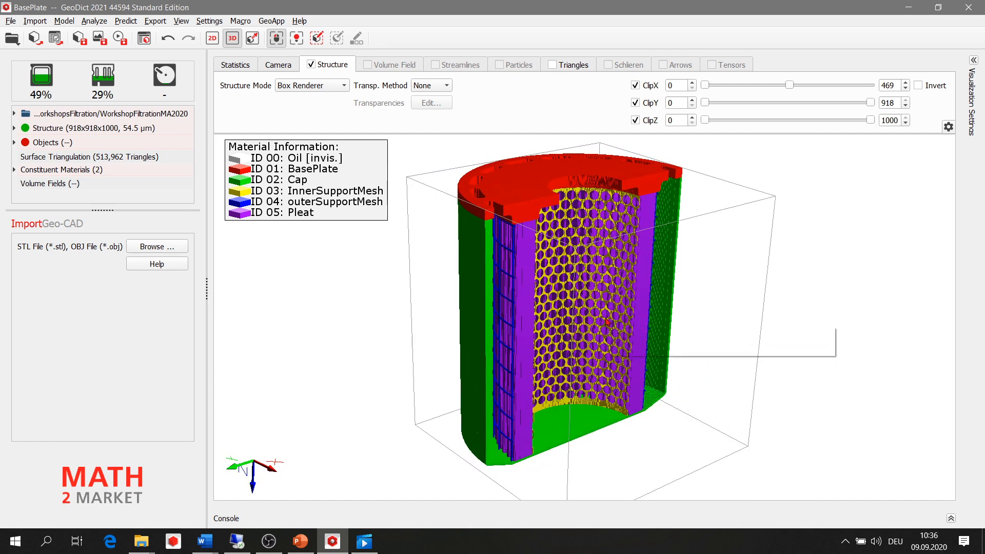
scroll(619, 336, down, 2)
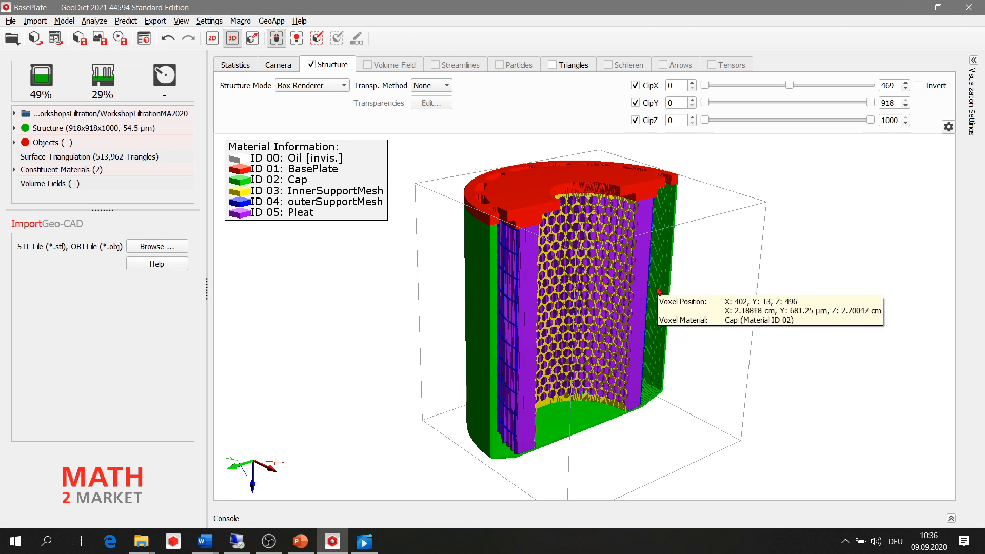
drag(628, 263, 629, 259)
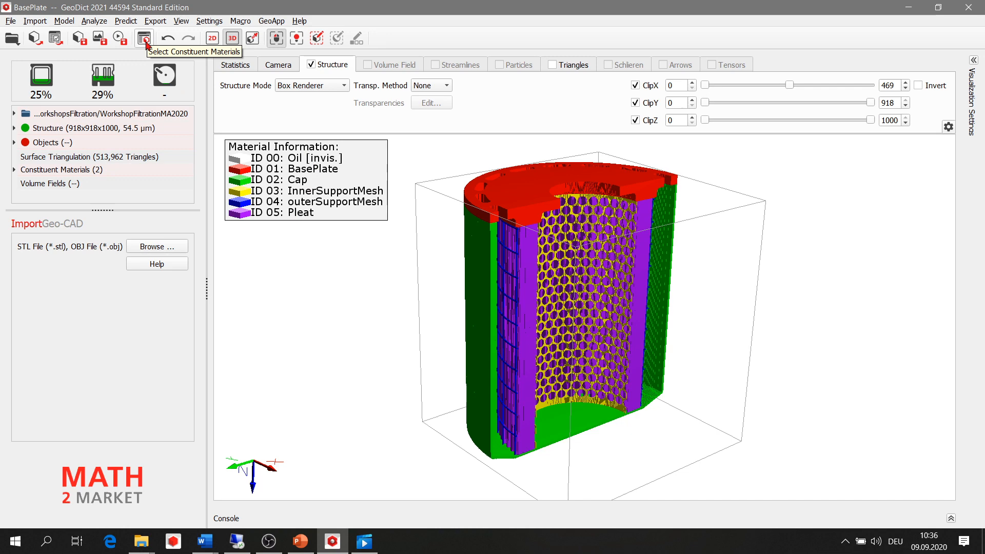
Set constituent material 05 (Pleat) to porous, with Oil as the fluid and Manual as the porous solid
click(145, 44)
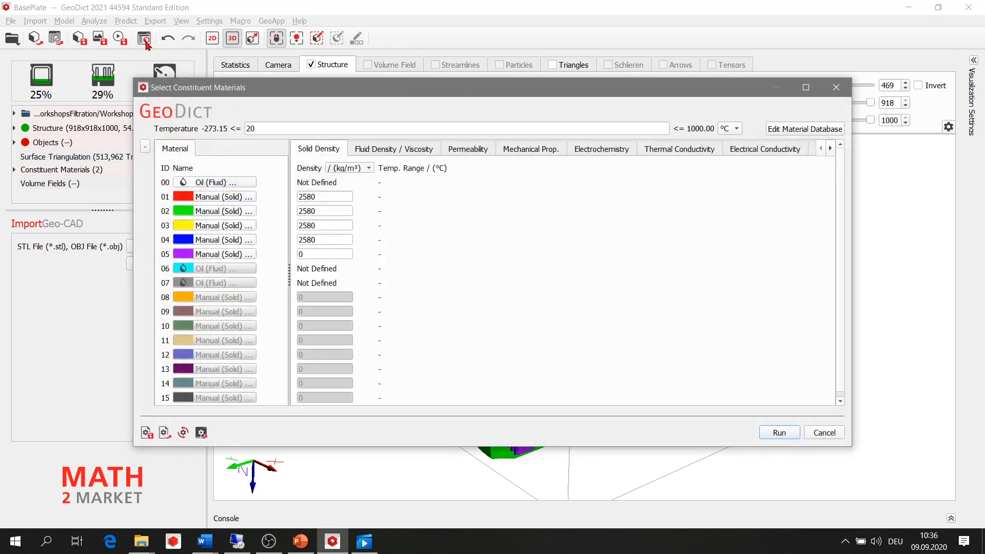
click(224, 255)
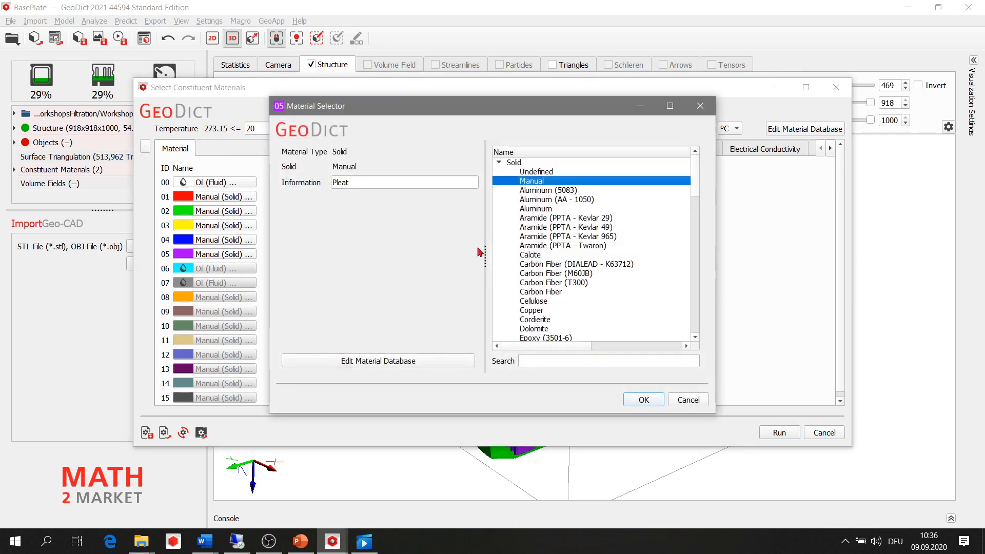
click(499, 163)
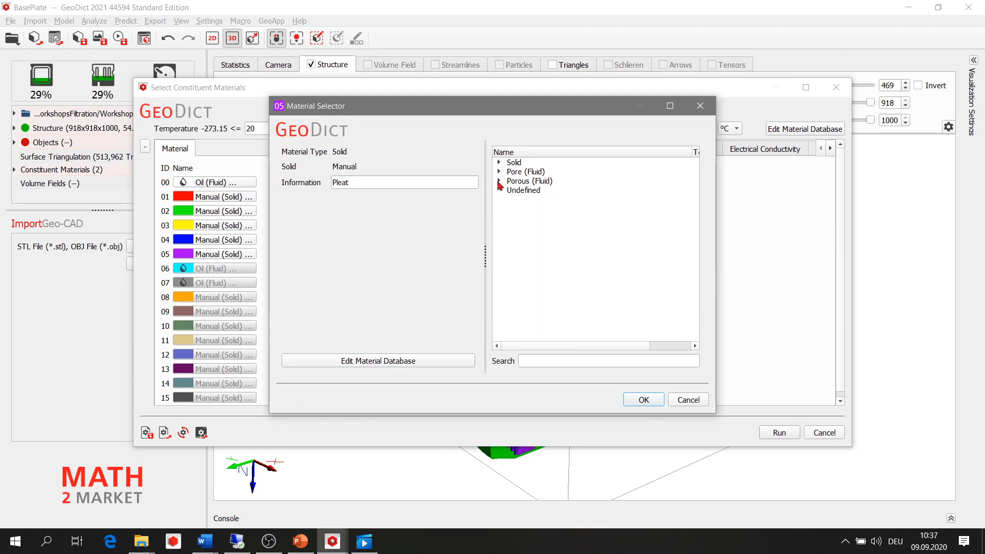
click(499, 182)
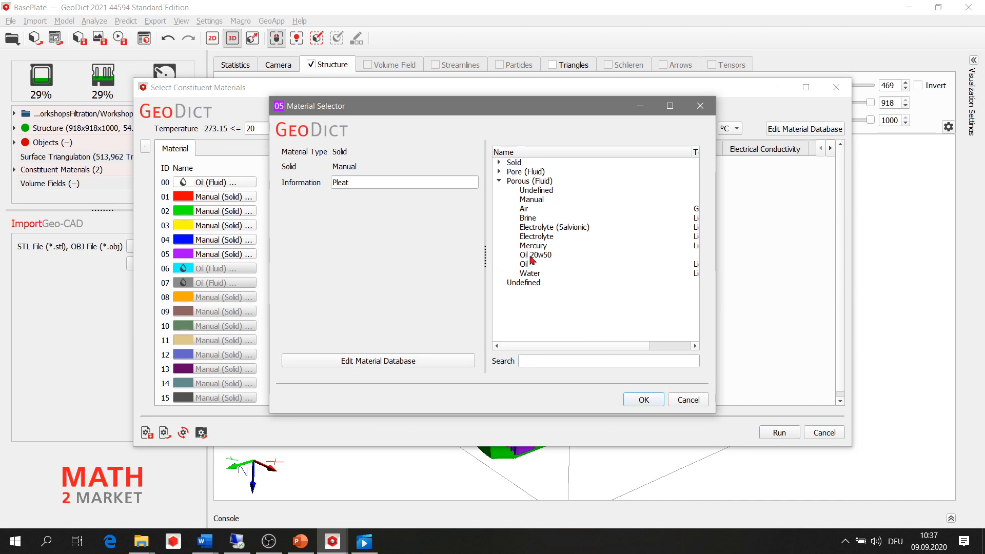
click(532, 200)
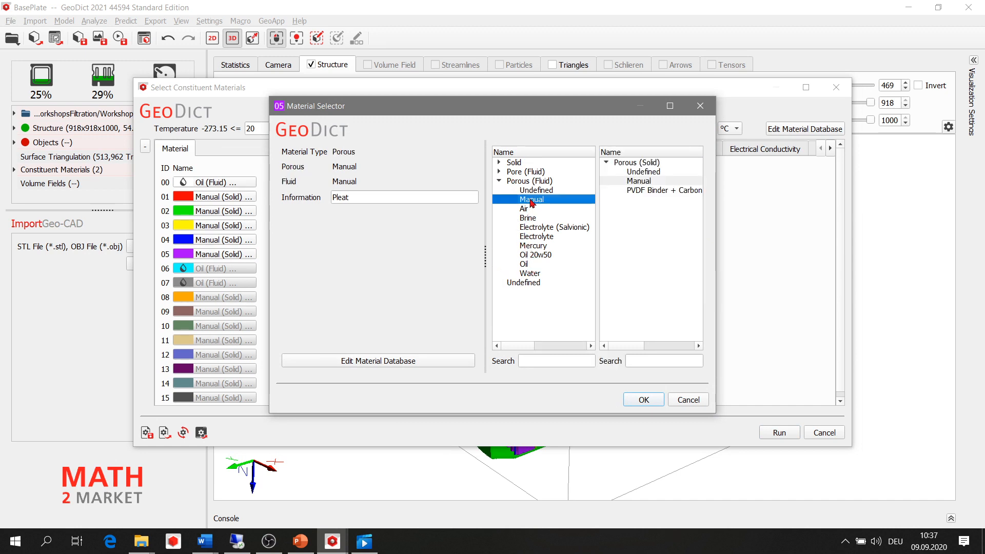
click(524, 264)
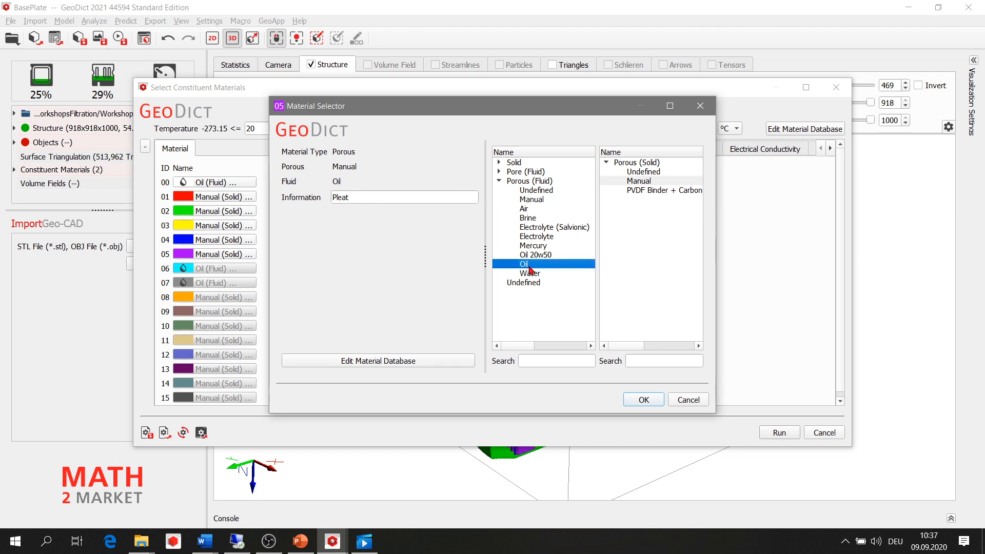
click(645, 182)
click(644, 398)
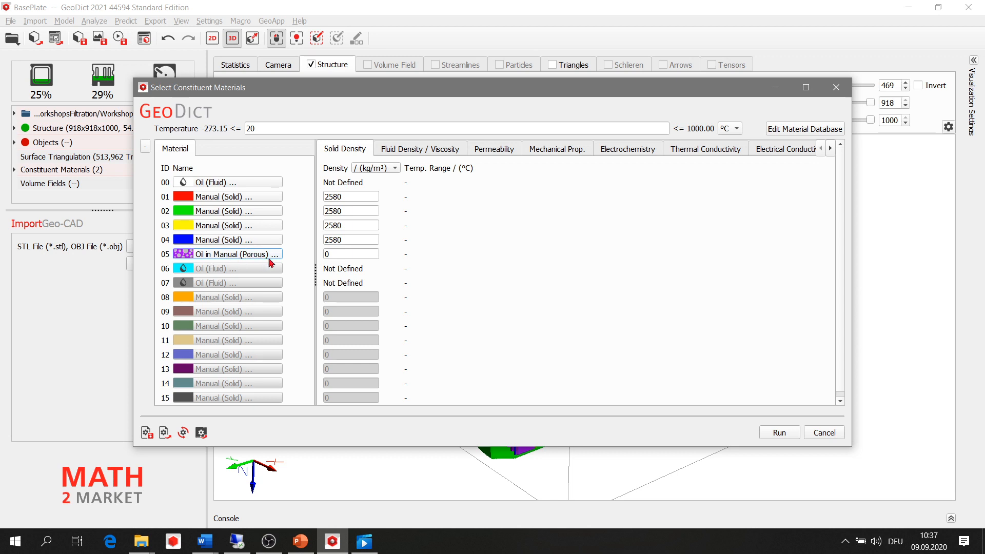
Set the isotropic permeability of the porous pleat material (ID 05) to 1e-11 m²
click(493, 149)
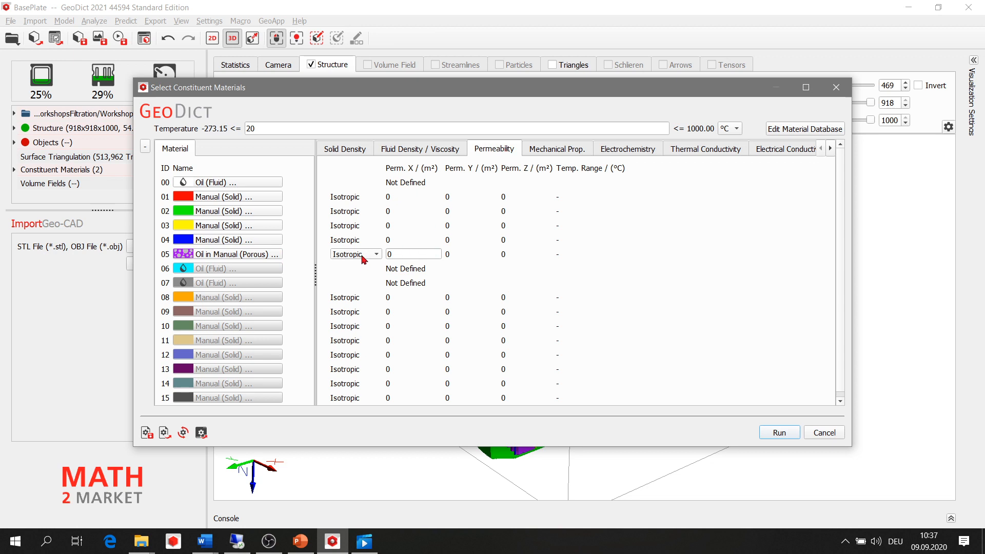
double_click(388, 253)
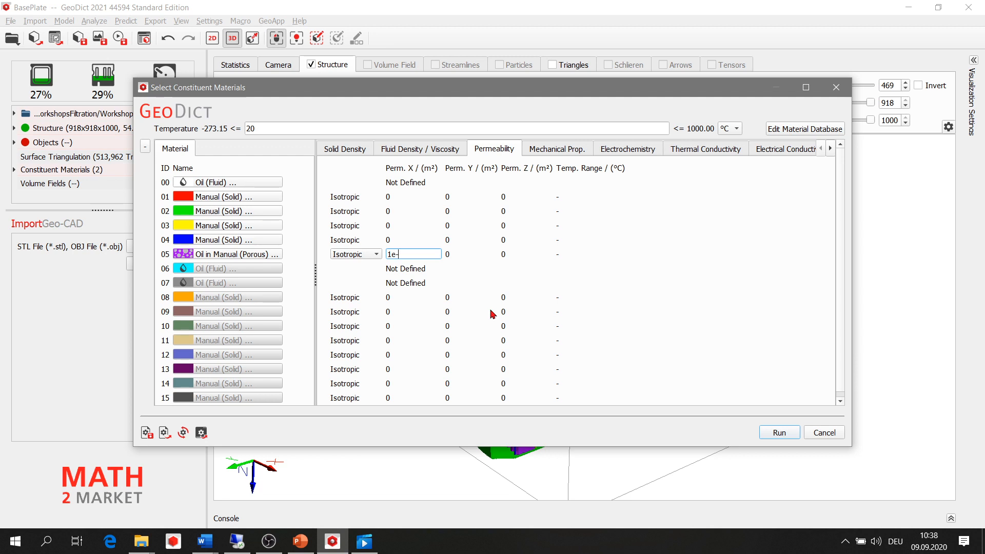
text(11)
Try the anisotropic permeability option for the pleat material and return it to isotropic
click(367, 256)
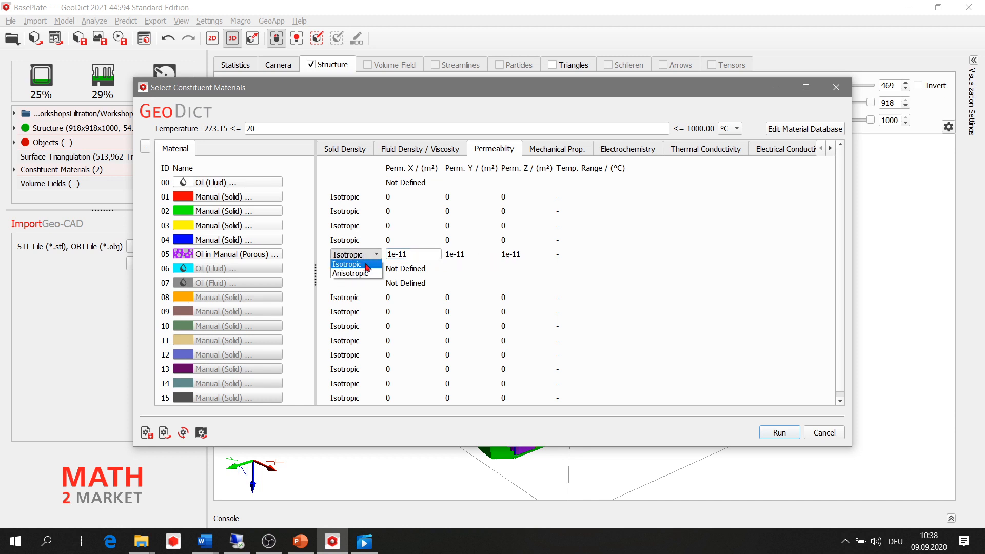
click(363, 274)
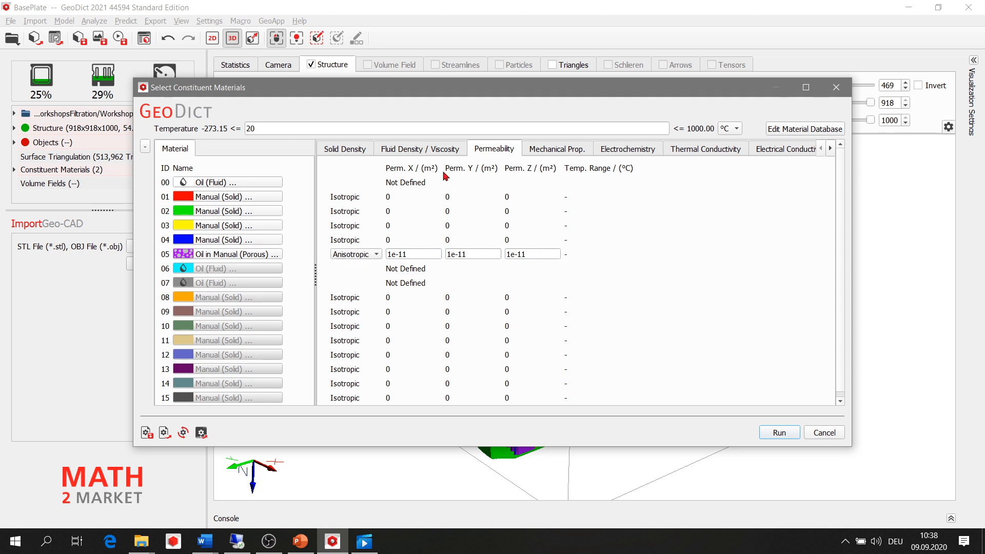
click(342, 257)
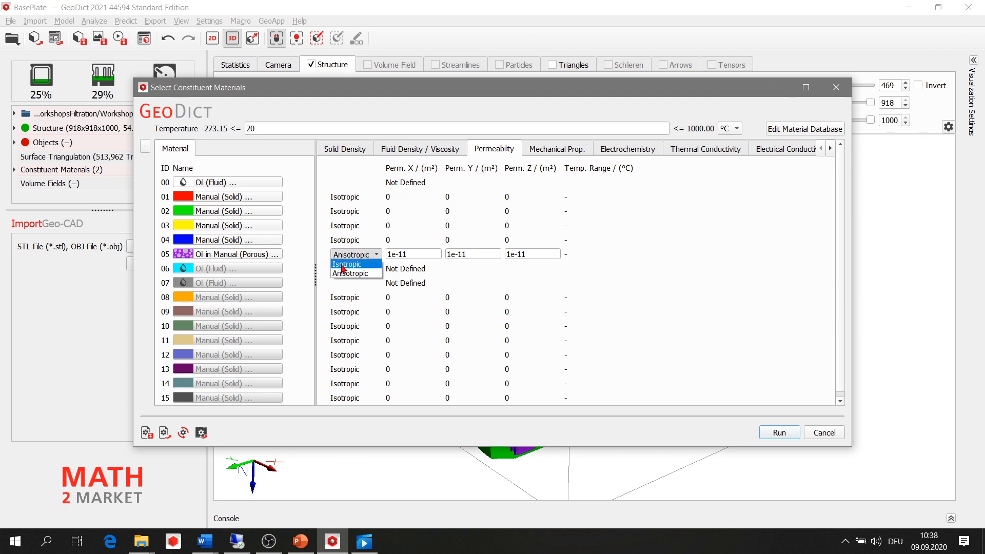
click(343, 264)
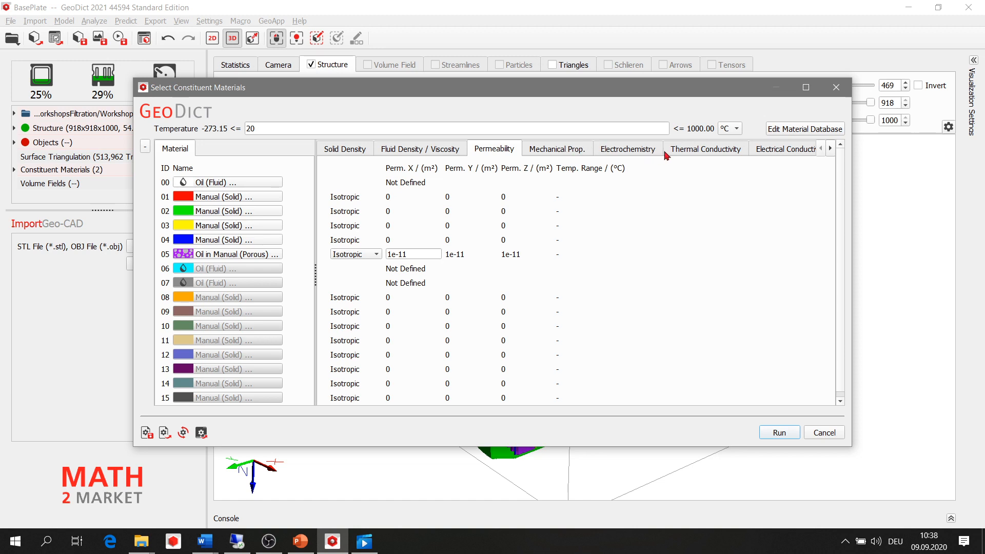
Review the materials' mechanical, electrochemistry, thermal conductivity and electrical conductivity properties
click(579, 150)
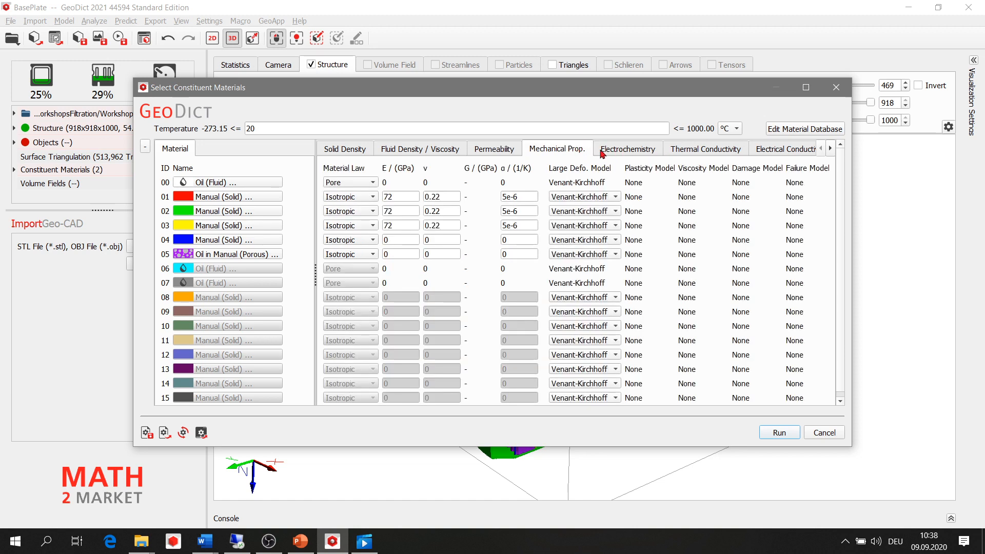
click(634, 154)
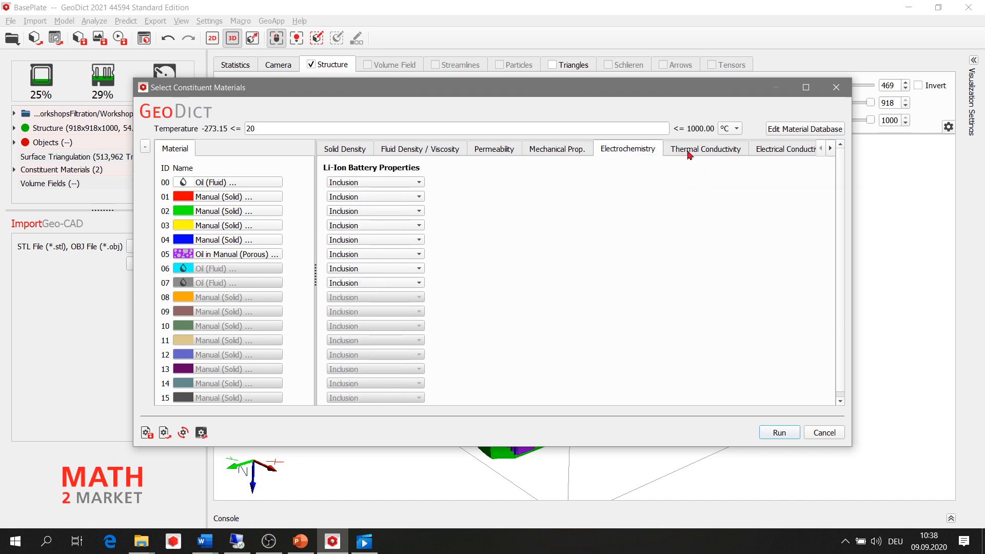
click(690, 153)
click(781, 154)
Return to the permeability values and apply the constituent material settings
click(481, 150)
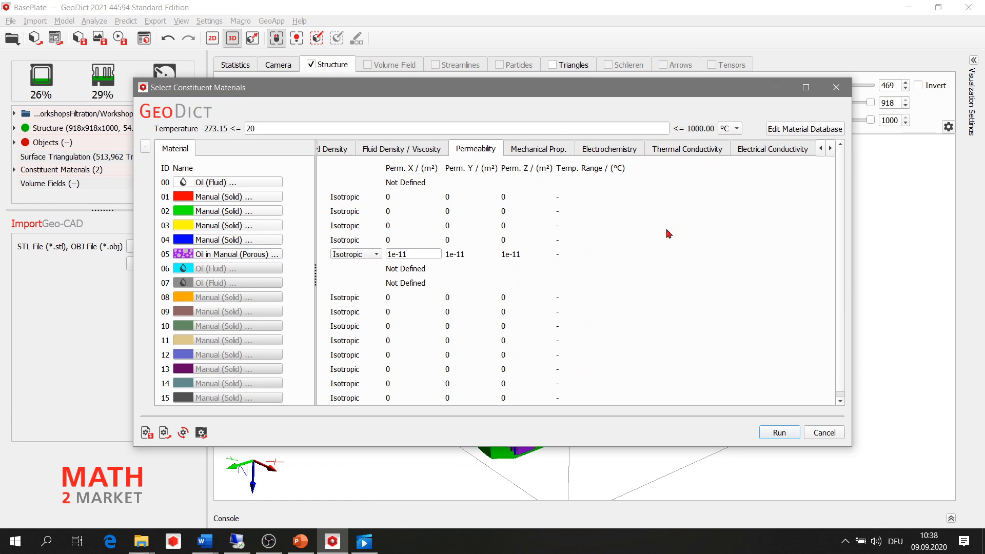
click(267, 132)
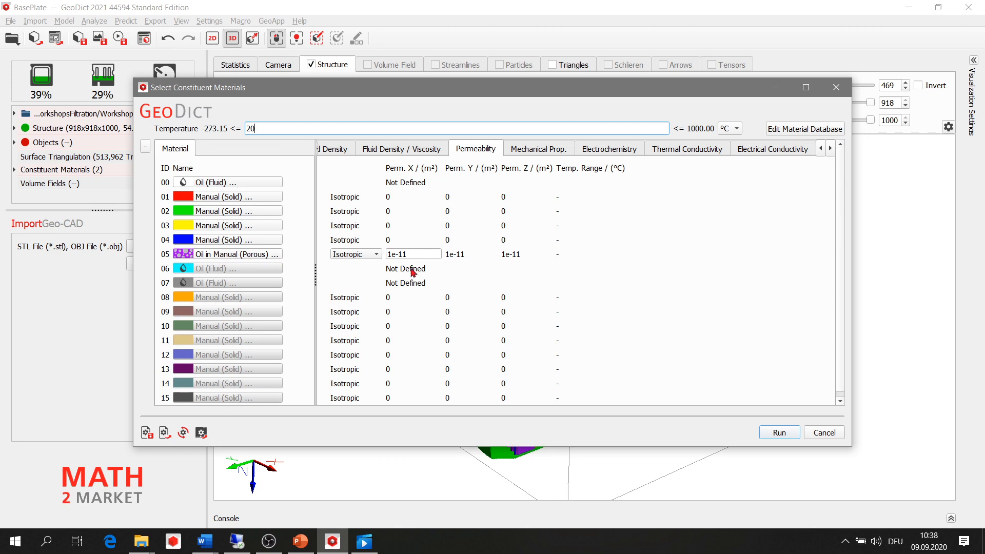
click(778, 433)
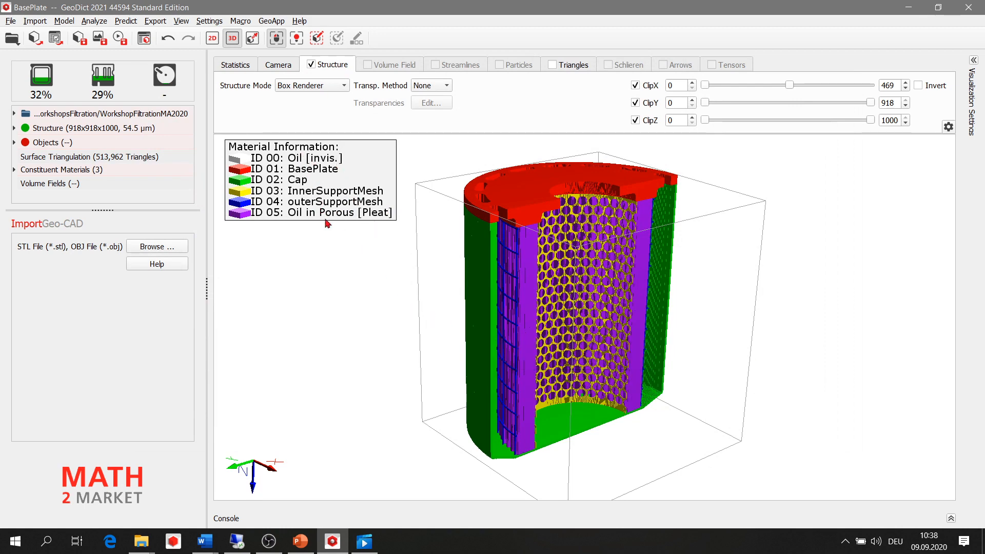
Examine the cut-open filter from several angles, including the pleat, support meshes and cap
mouse_move(580, 287)
drag(580, 287, 581, 313)
drag(775, 273, 736, 337)
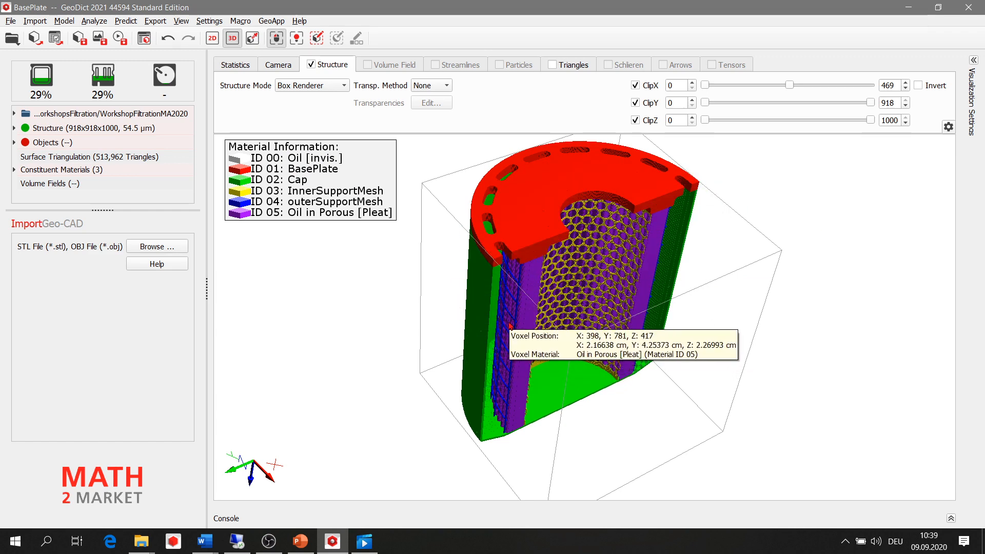
drag(656, 319, 583, 302)
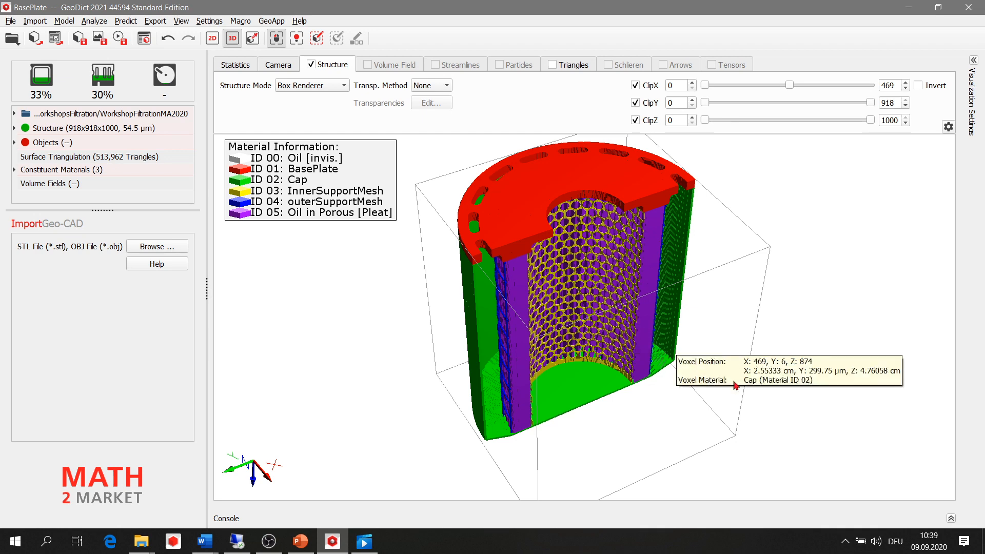
drag(714, 391, 677, 395)
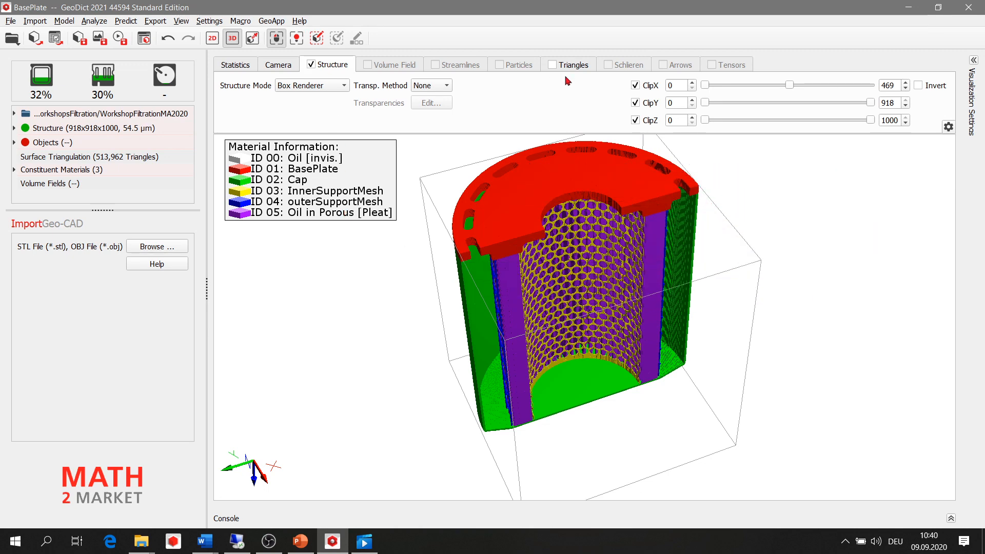
Restore the X clipping limit to 918 voxels and turn the whole filter to face the base plate
drag(803, 90, 887, 92)
drag(657, 206, 756, 275)
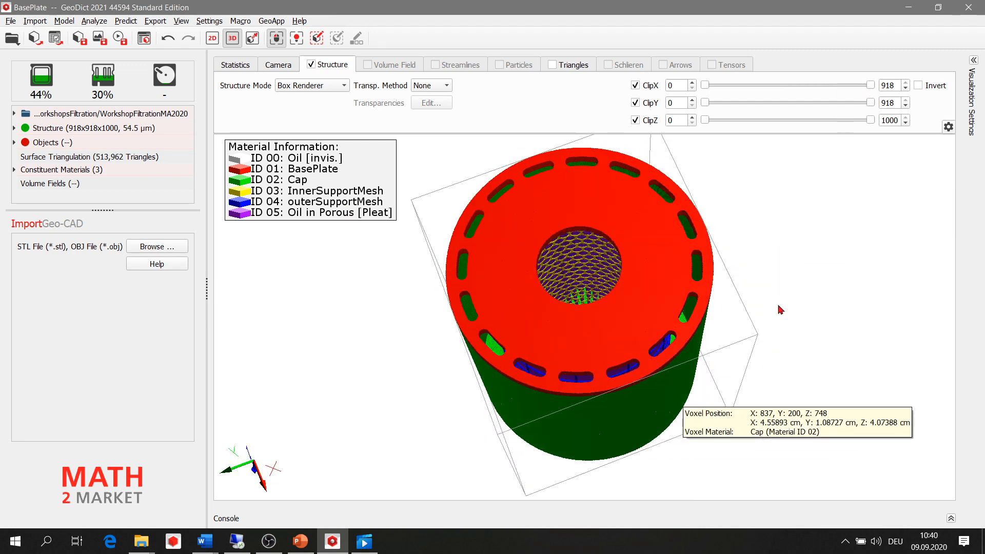
mouse_move(620, 207)
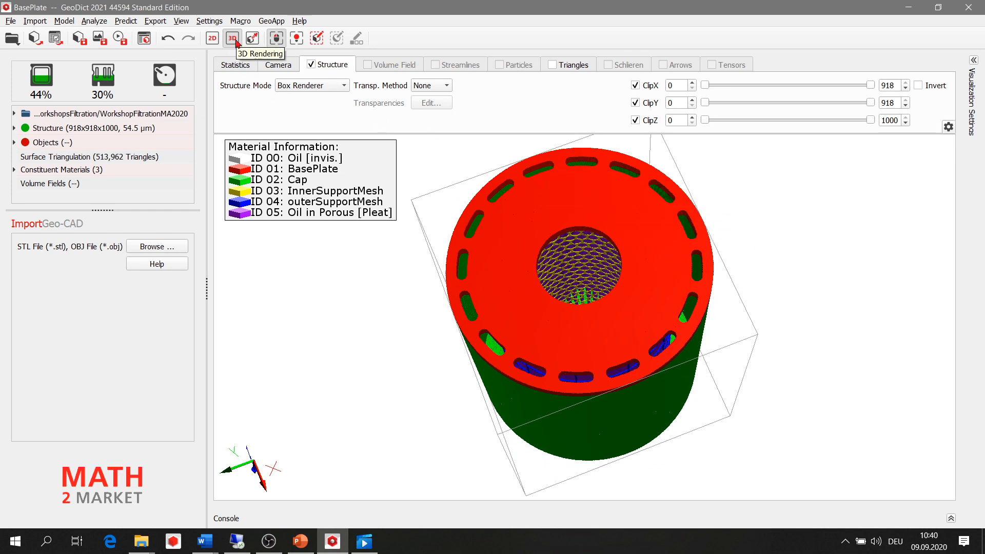
Switch to the 2D cross-section view and set the viewing direction to Z
click(212, 38)
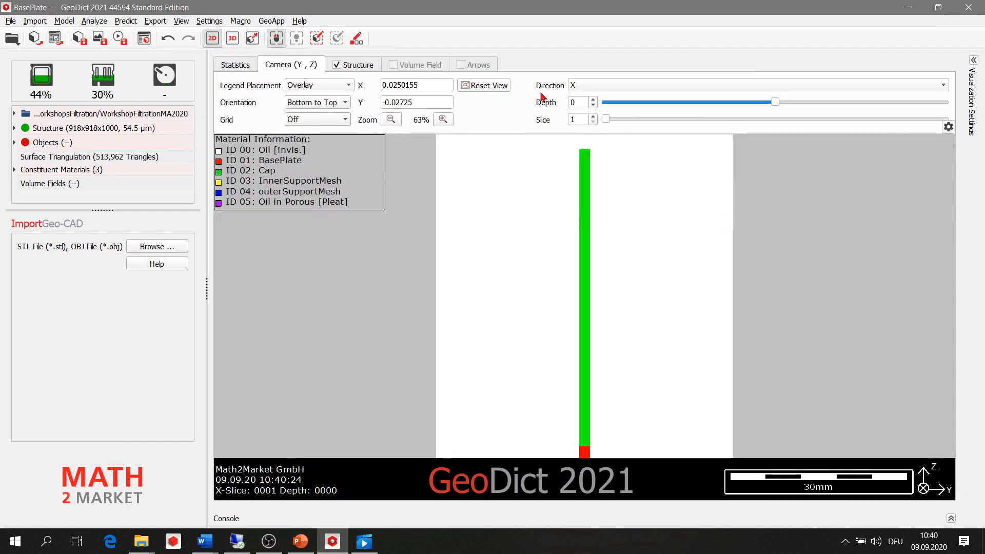
click(615, 85)
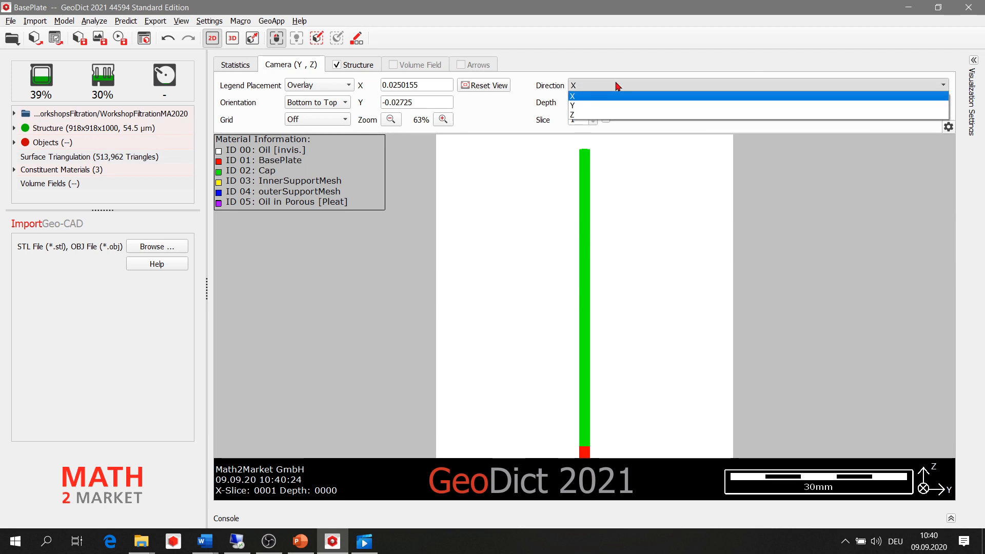
click(611, 114)
mouse_move(778, 243)
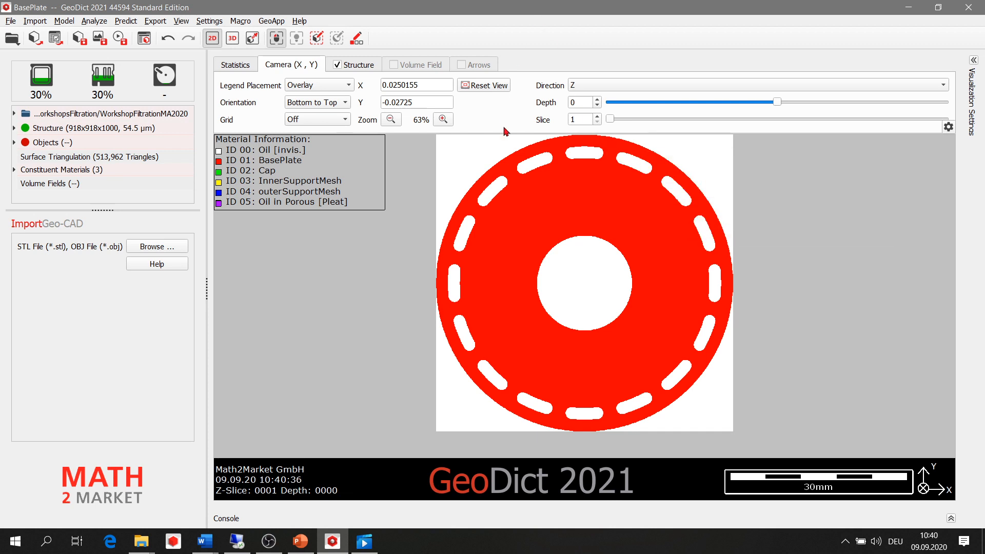
Start editing selected voxels in Flood-Fill Component Plane mode with material ID 06, Oil (Fluid), as the new material
mouse_move(533, 165)
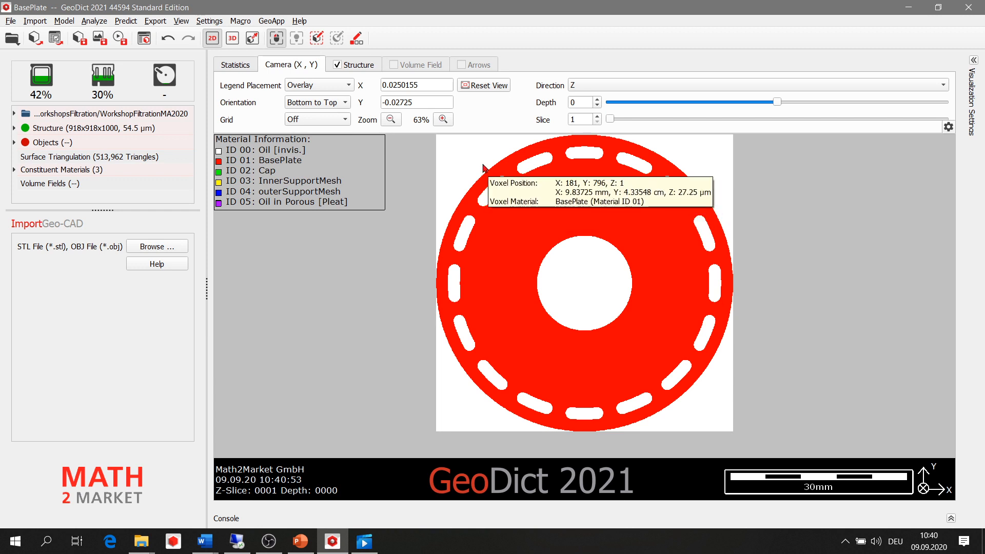
click(442, 119)
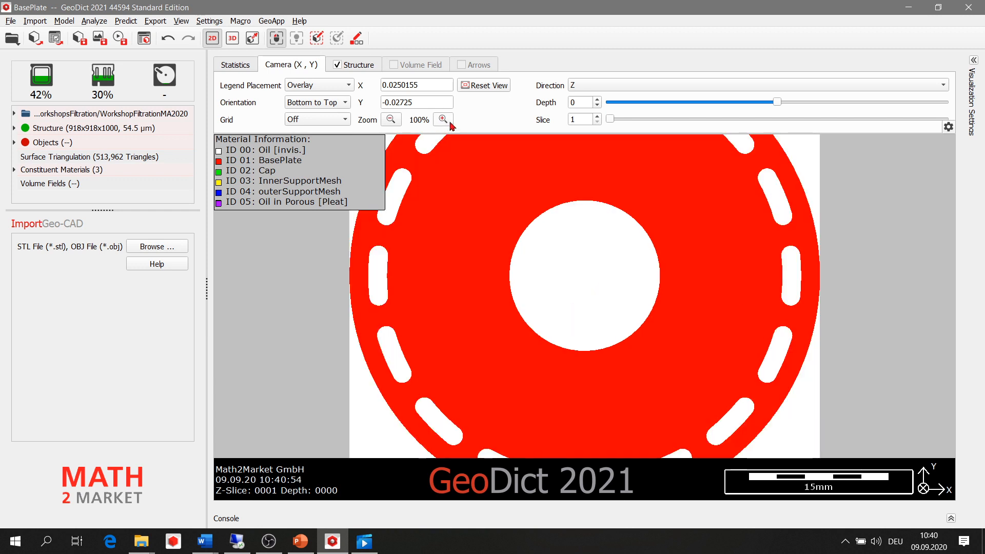
click(391, 119)
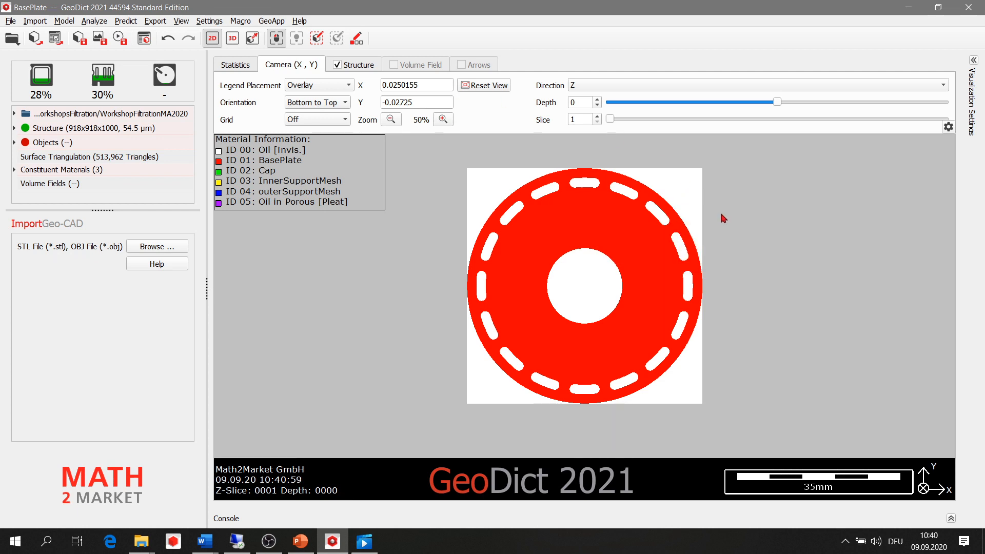
scroll(728, 233, up, 1)
scroll(728, 233, up, 1)
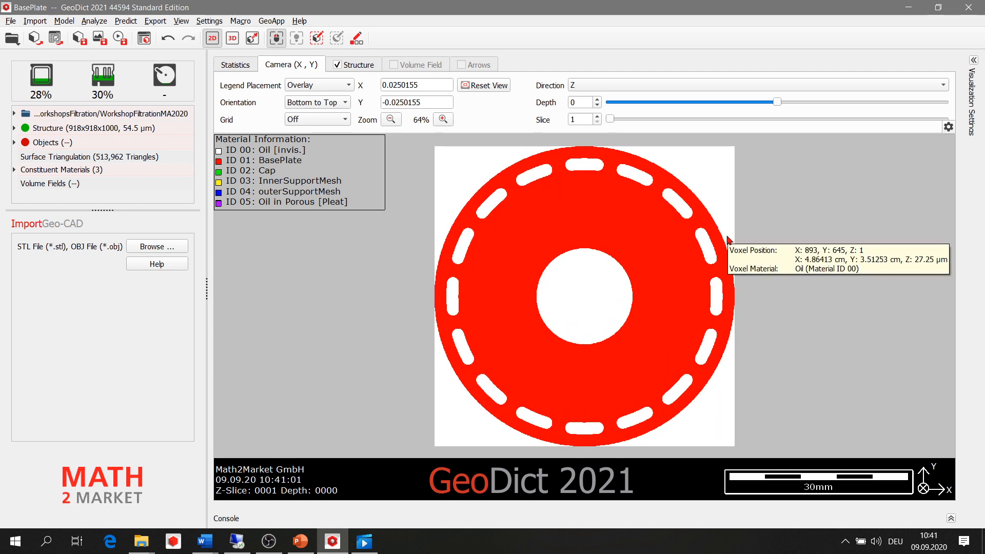
scroll(728, 238, up, 1)
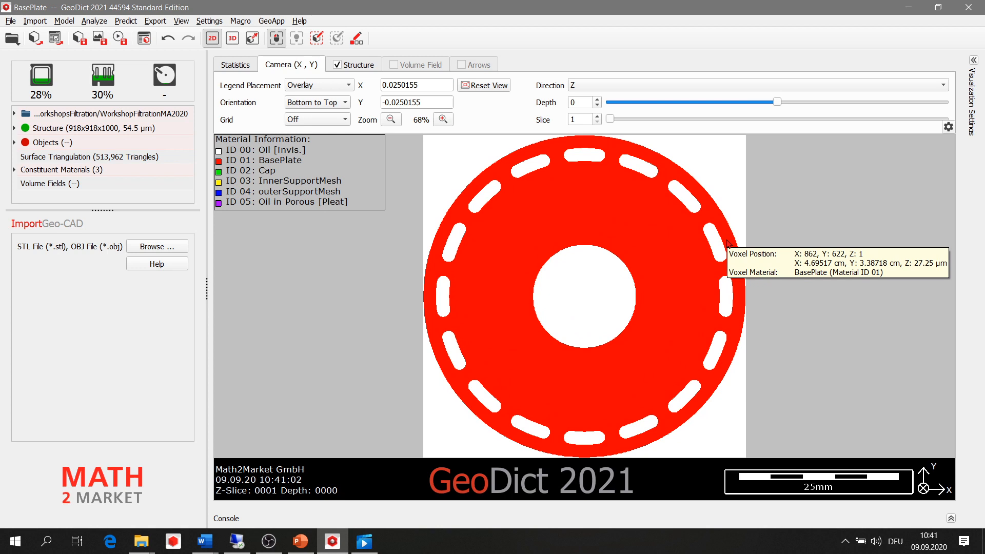
click(316, 39)
drag(717, 23, 177, 38)
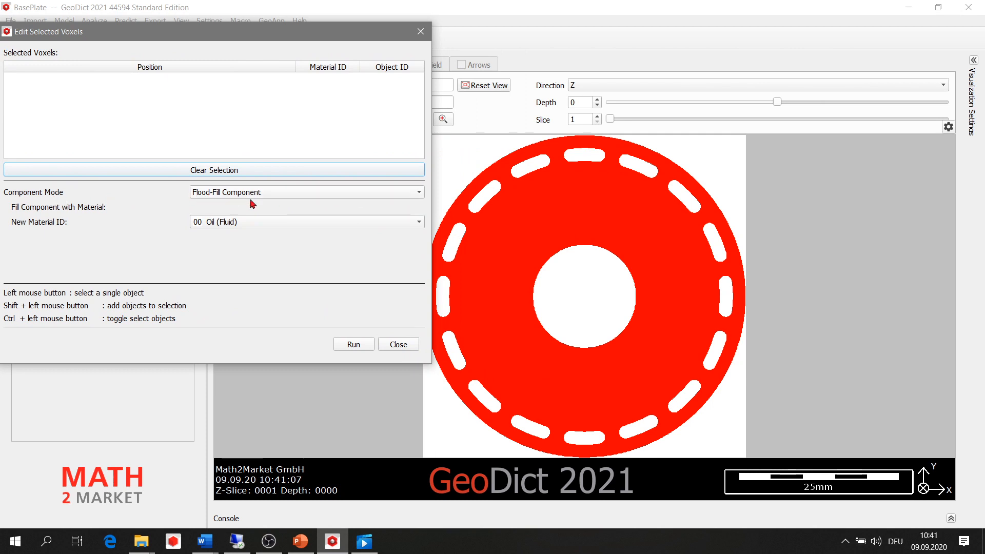
click(285, 197)
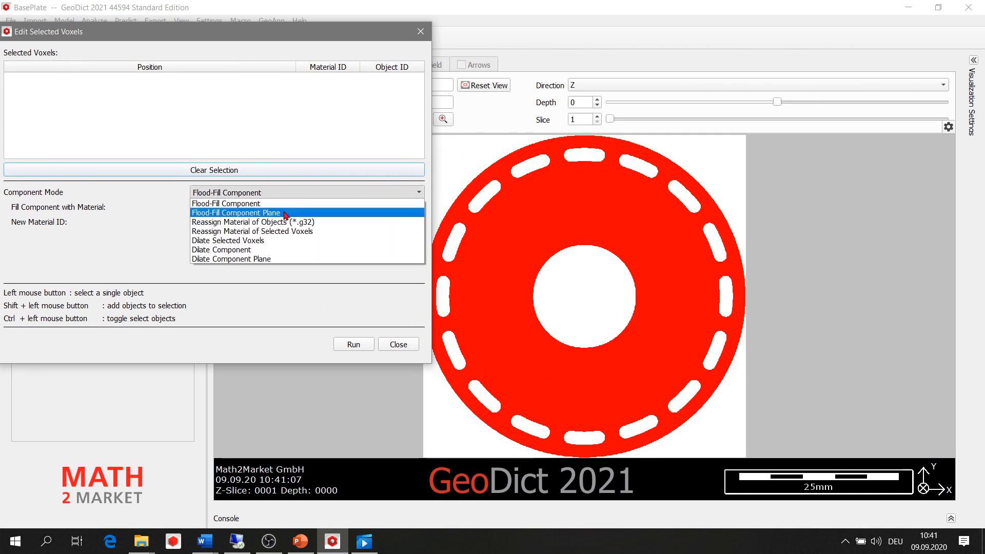
click(288, 212)
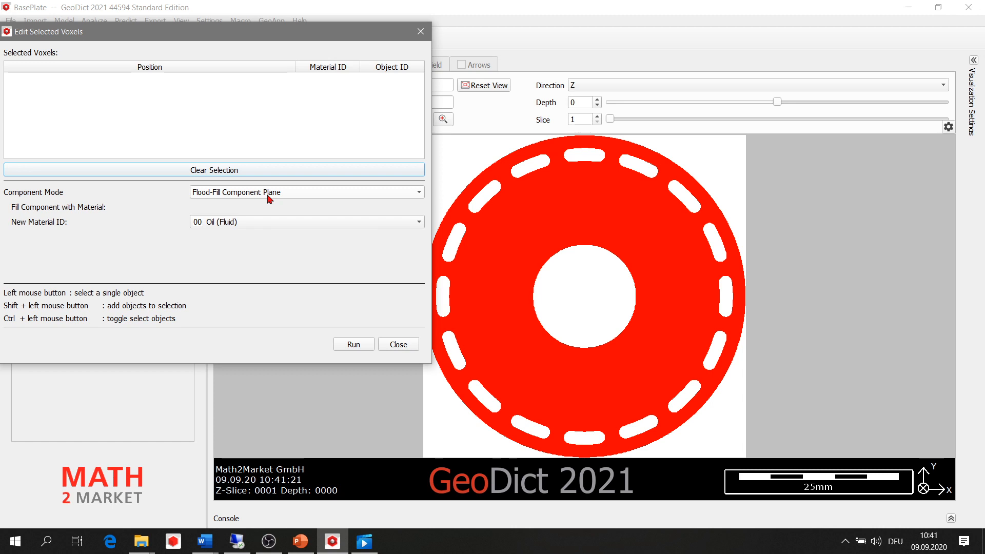
click(245, 224)
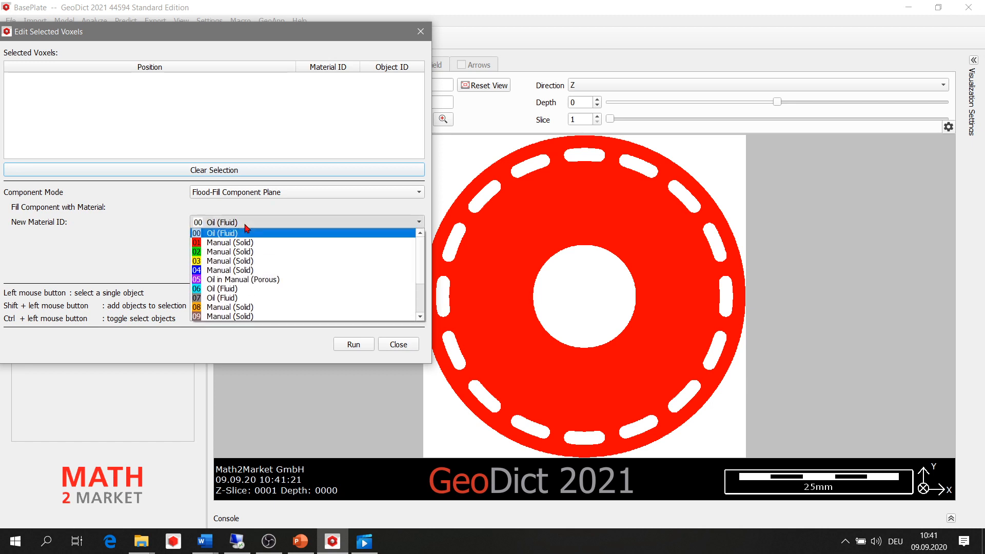
click(225, 289)
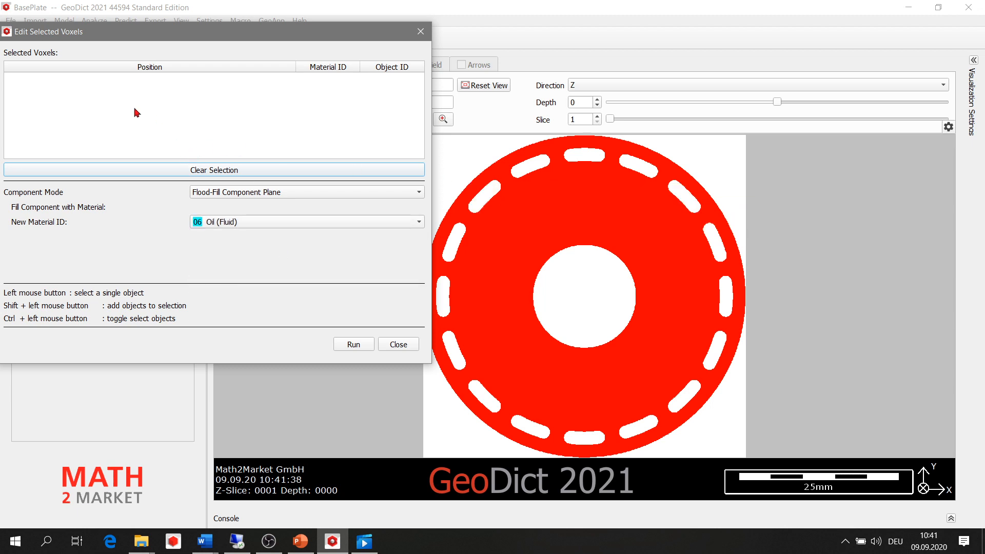
click(585, 153)
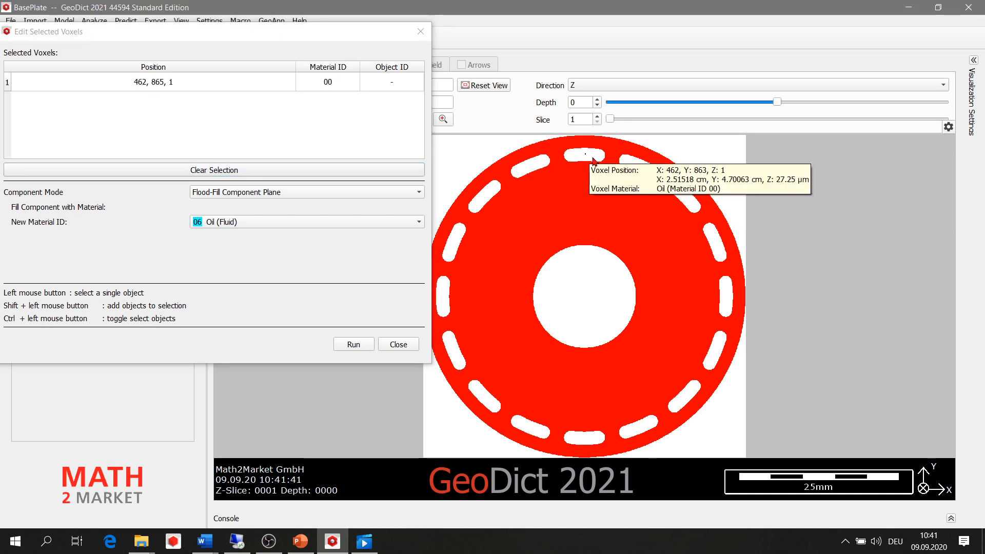
click(641, 168)
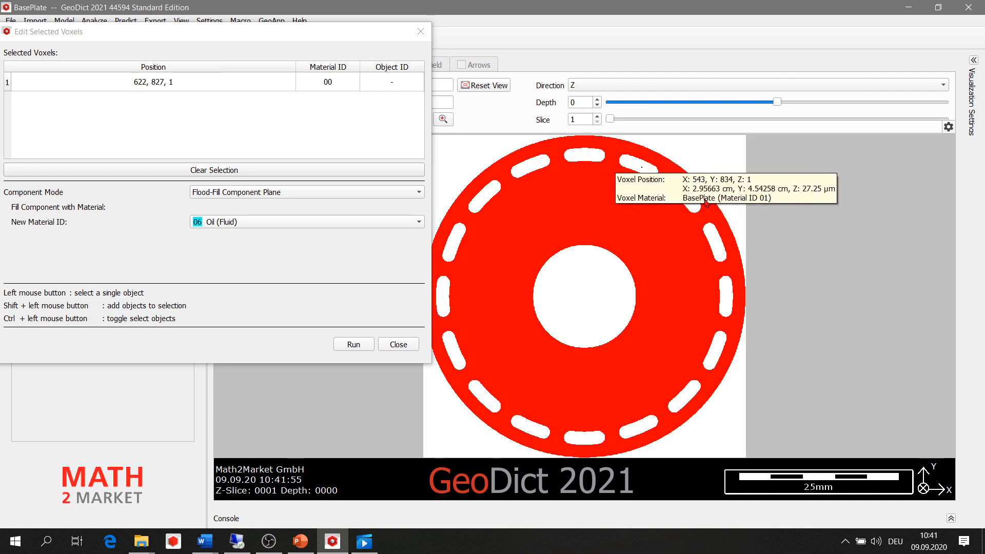
click(686, 199)
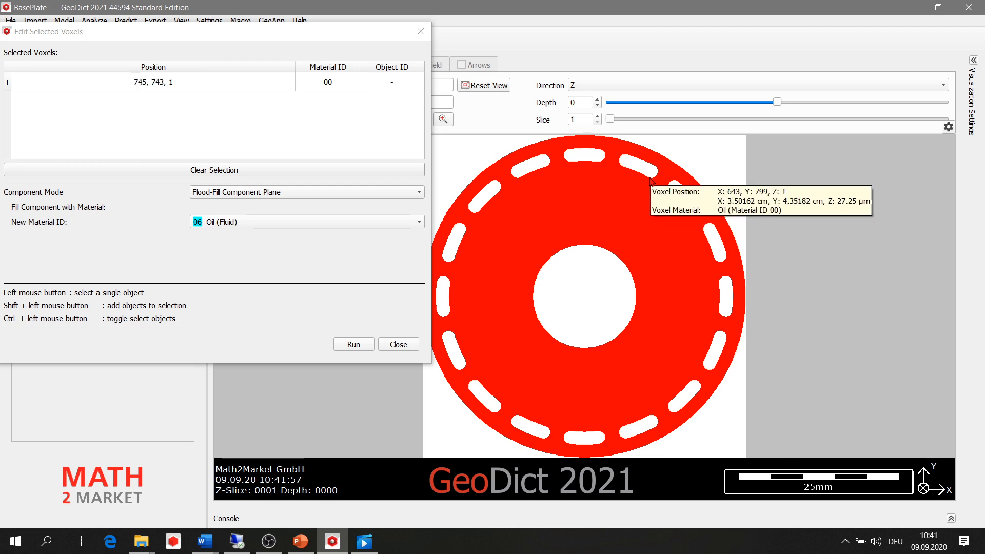
Flood-fill all sixteen slots around the base plate's rim with material ID 06 in one run, and clear the voxel selection
click(584, 157)
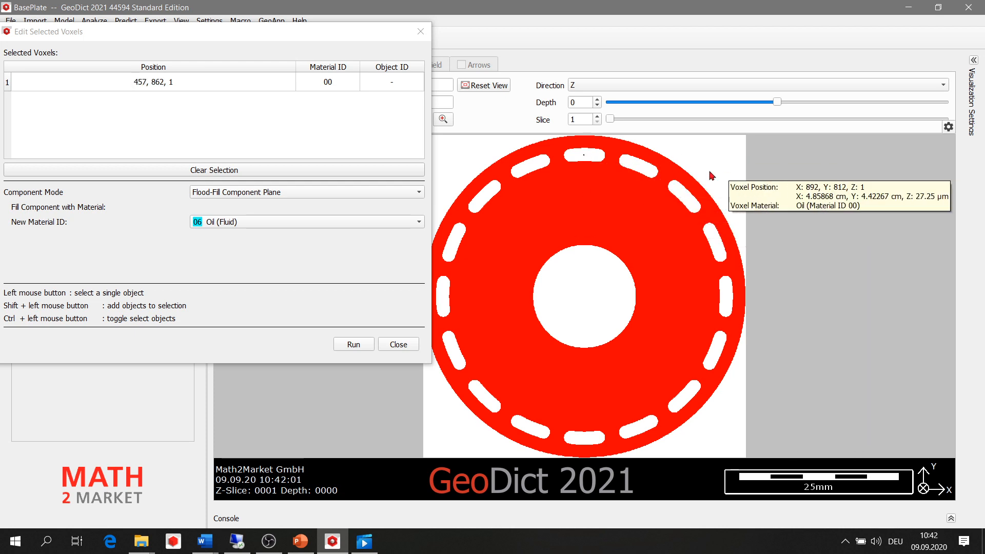
shift+click(641, 168)
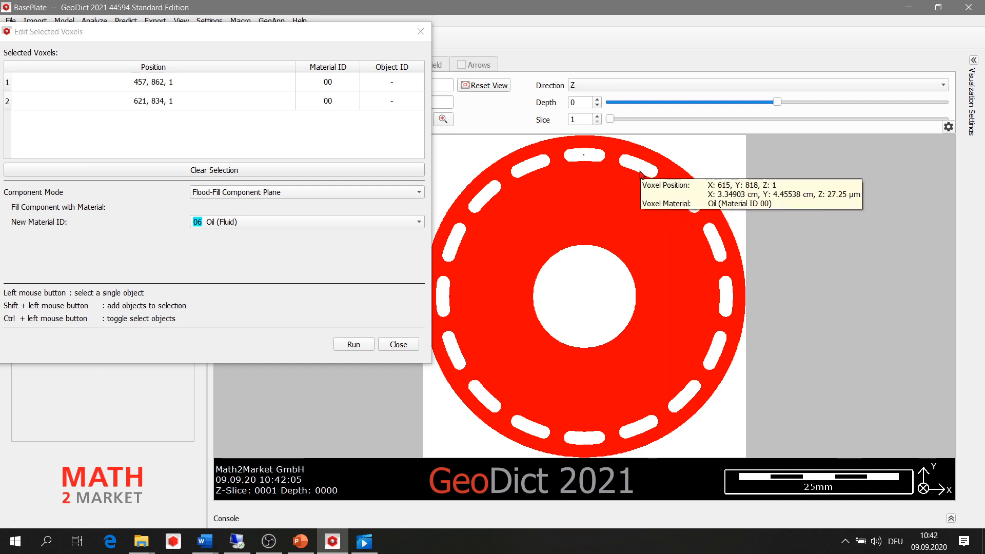
shift+click(687, 200)
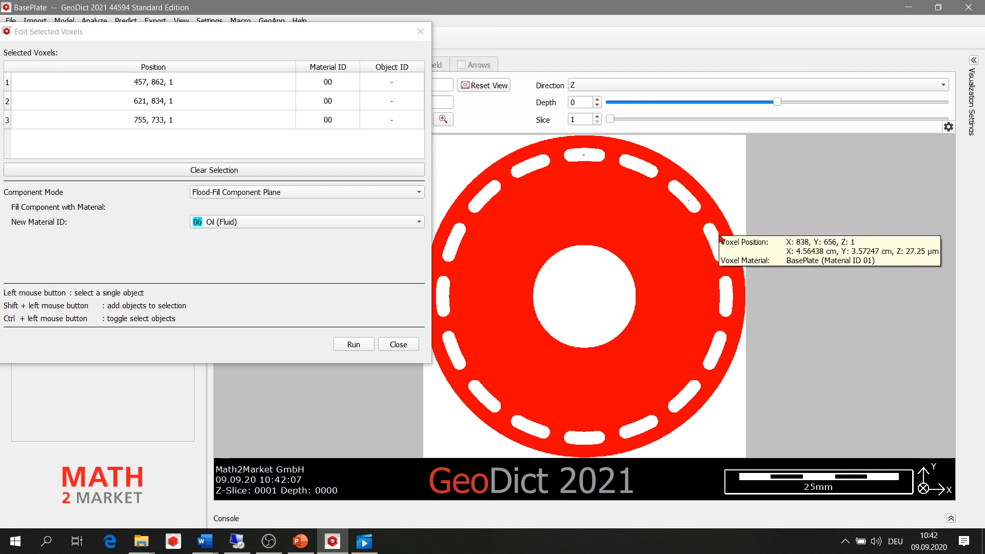
shift+click(716, 242)
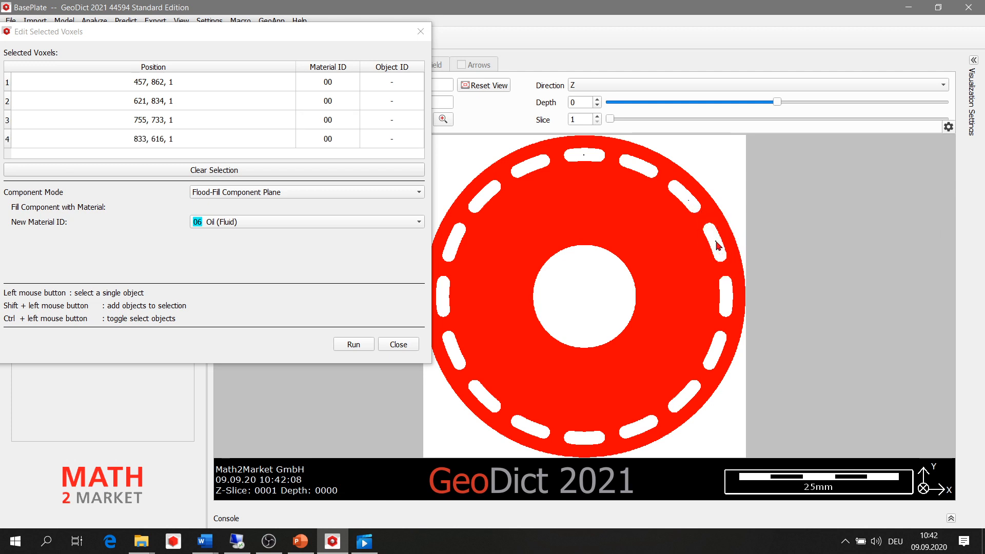
shift+click(724, 296)
shift+click(715, 351)
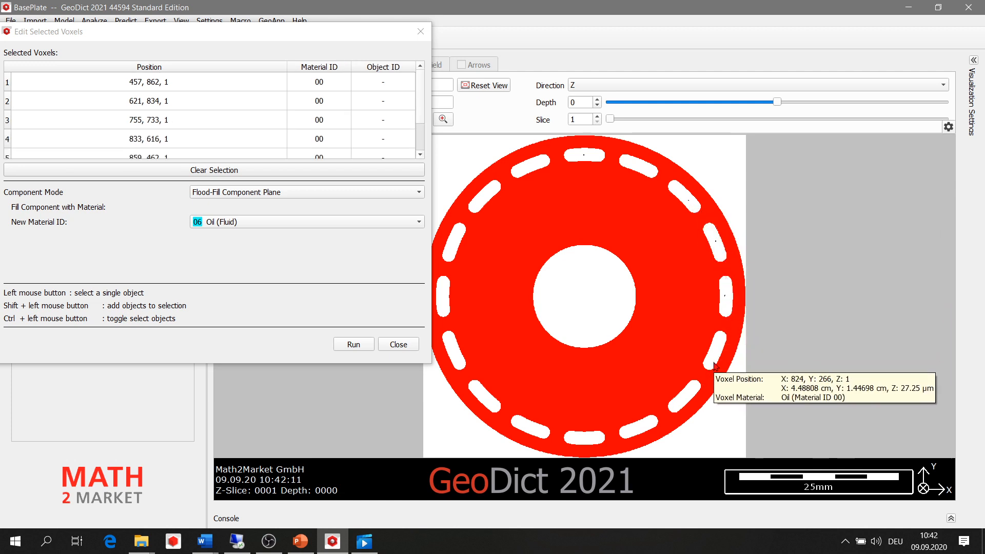
shift+click(684, 398)
shift+click(644, 426)
shift+click(583, 439)
shift+click(533, 428)
shift+click(485, 395)
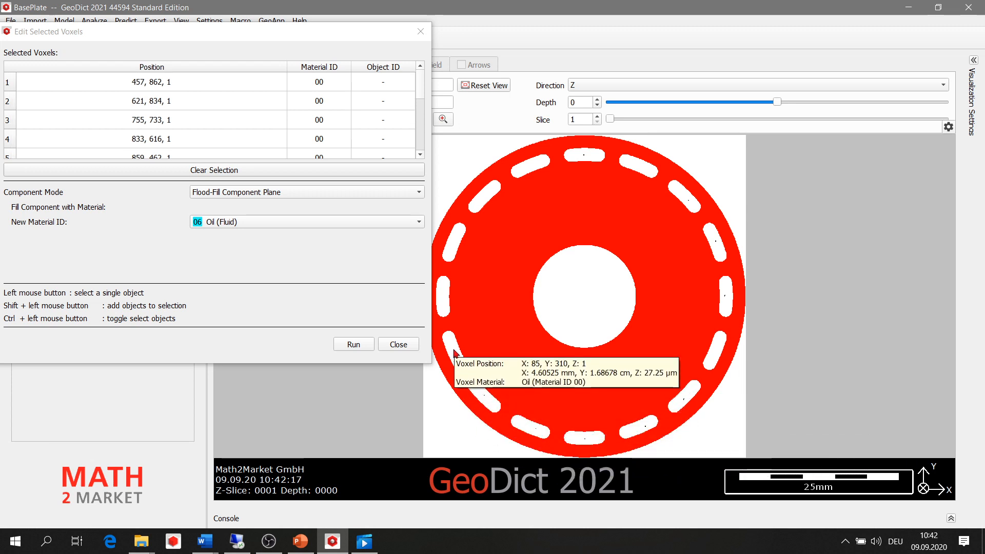
shift+click(454, 350)
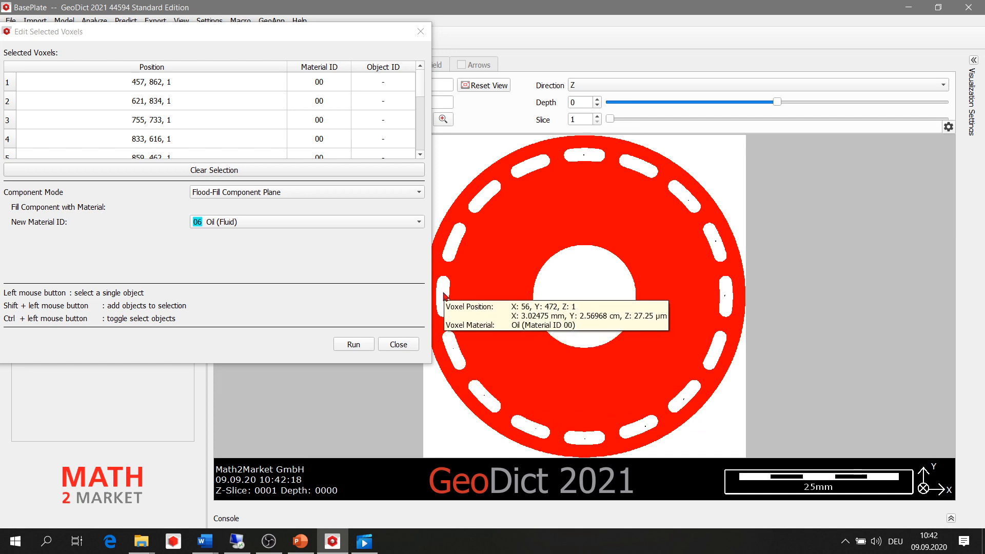
shift+click(444, 294)
shift+click(454, 240)
shift+click(485, 195)
shift+click(534, 165)
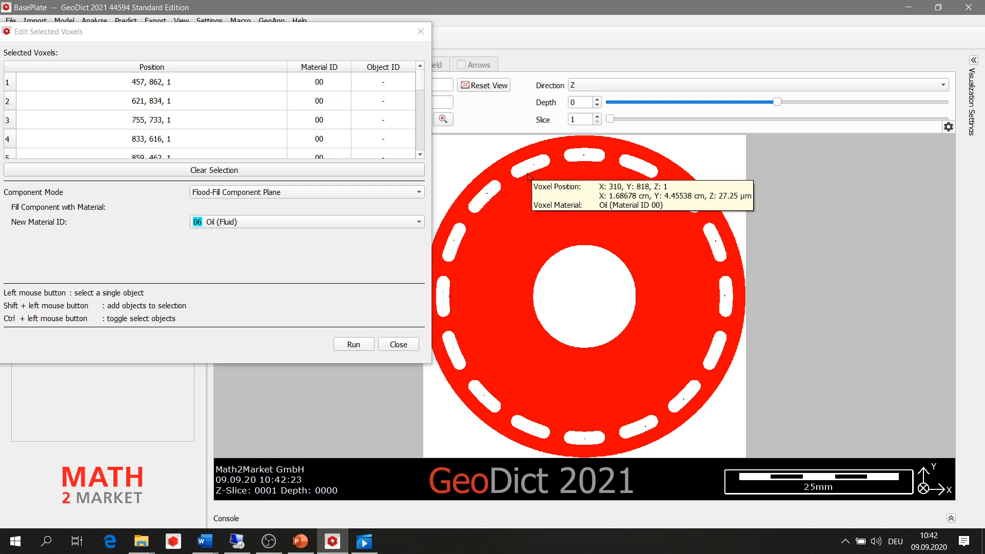
drag(420, 83, 416, 160)
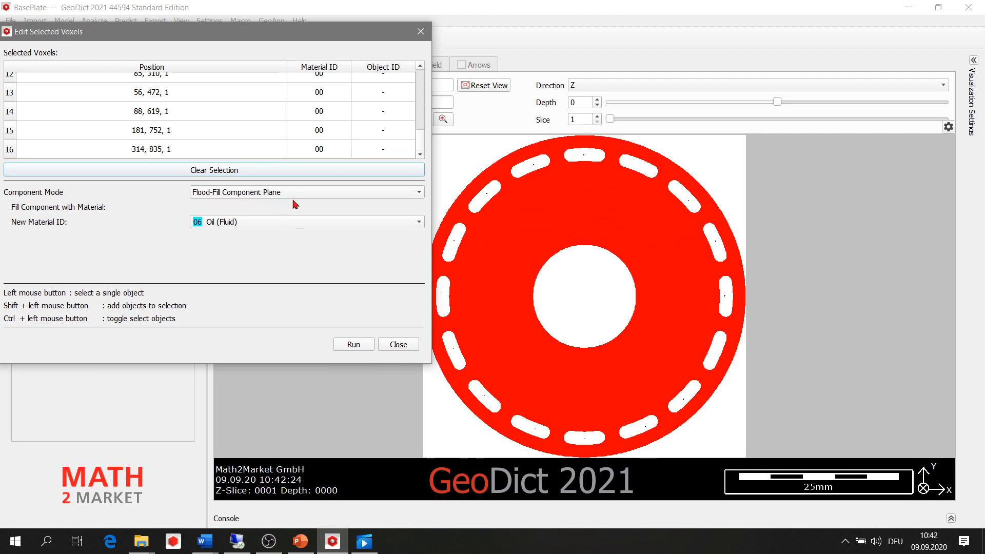
click(353, 346)
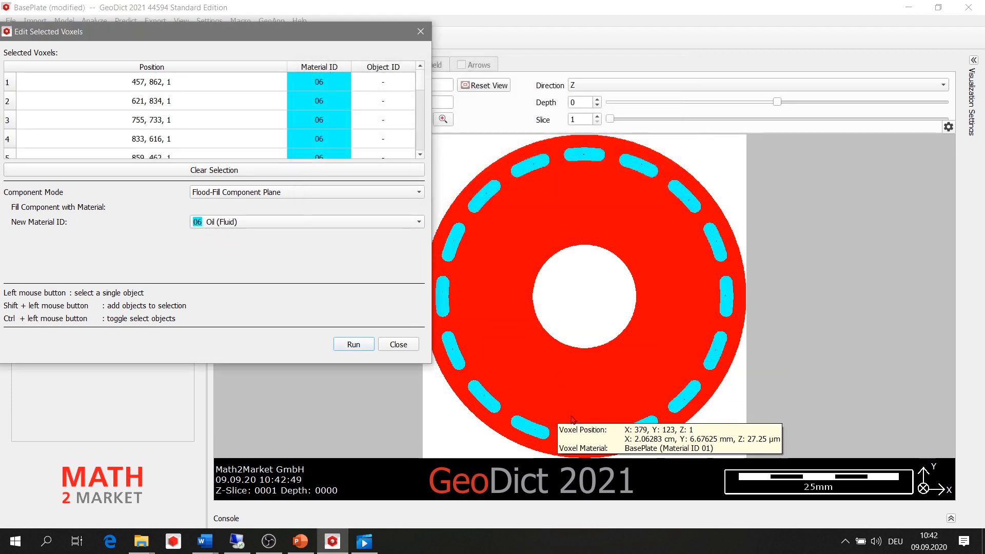
click(252, 170)
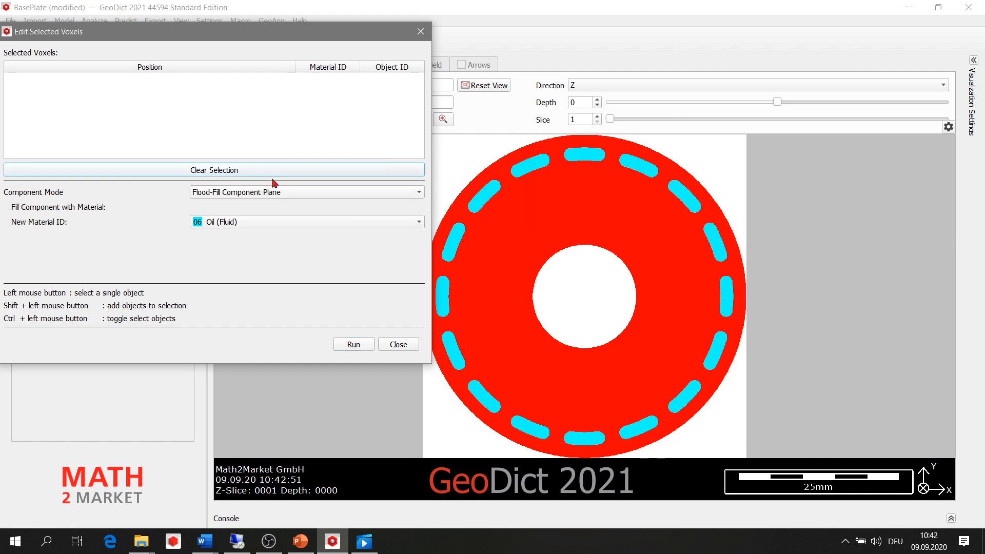
Flood-fill the base plate's central hole with material ID 07, Oil (Fluid), clear the selection and finish voxel editing
mouse_move(543, 314)
click(288, 222)
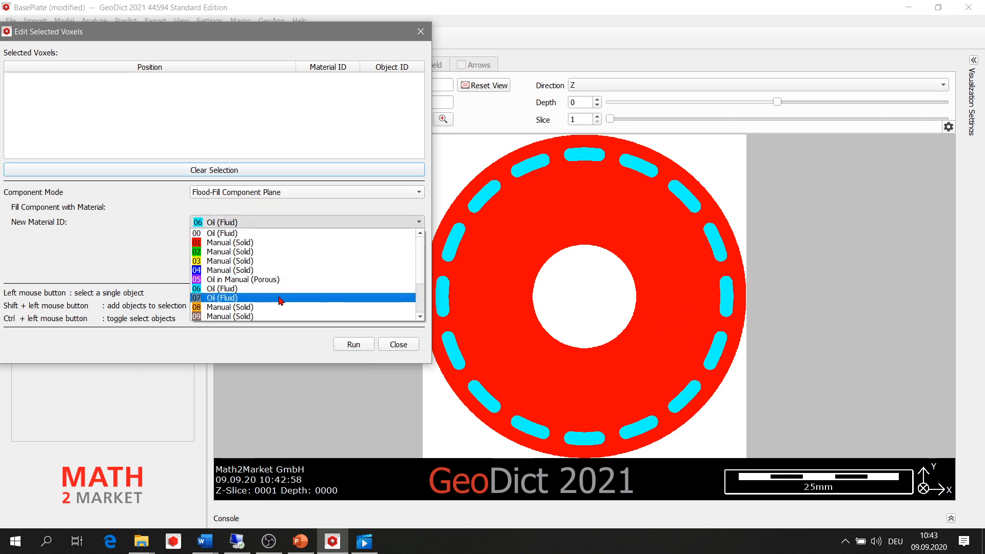
click(233, 297)
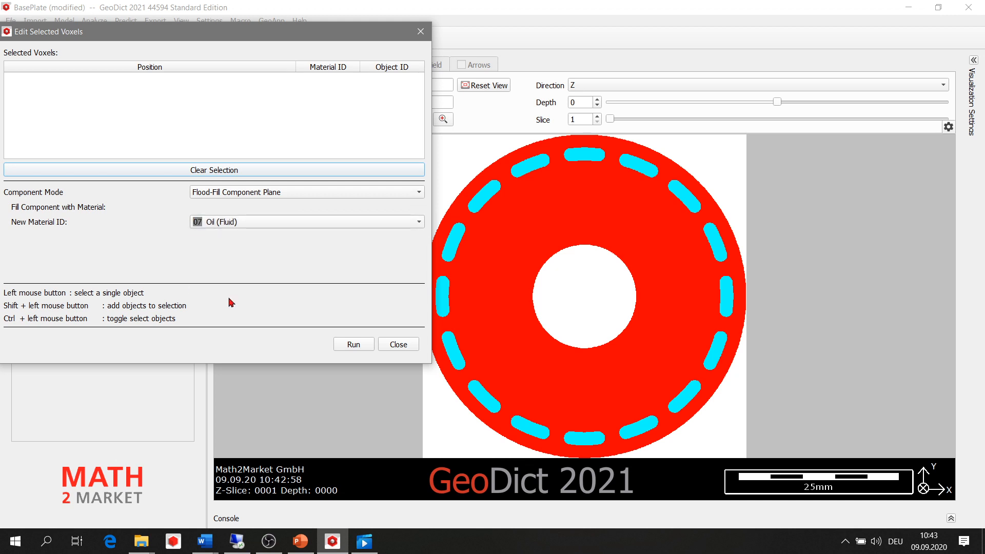
click(580, 297)
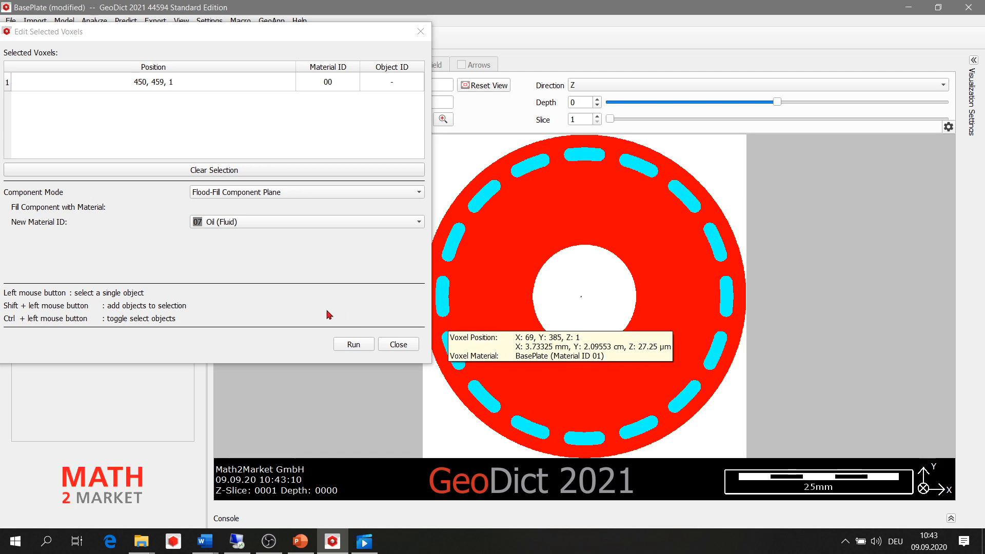
click(352, 348)
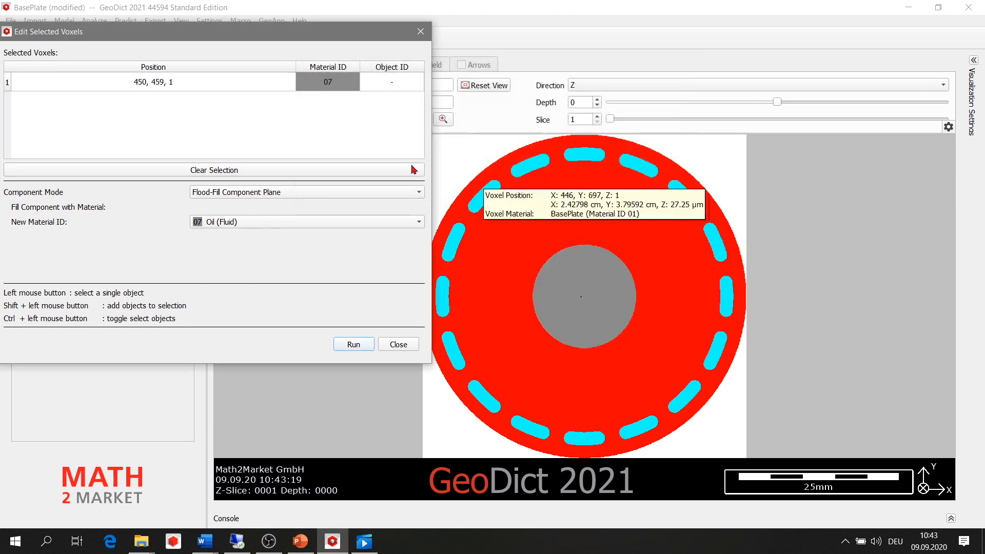
click(216, 173)
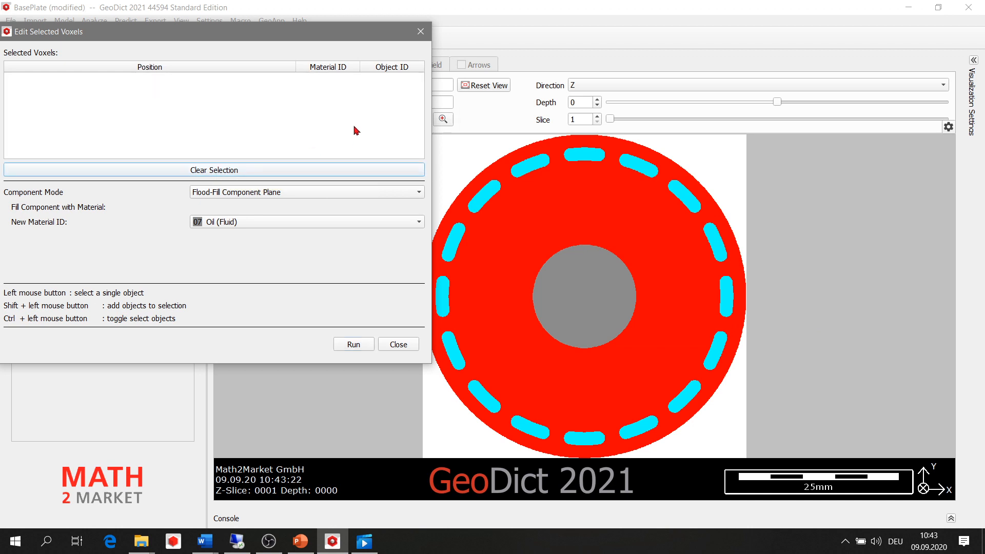
click(419, 32)
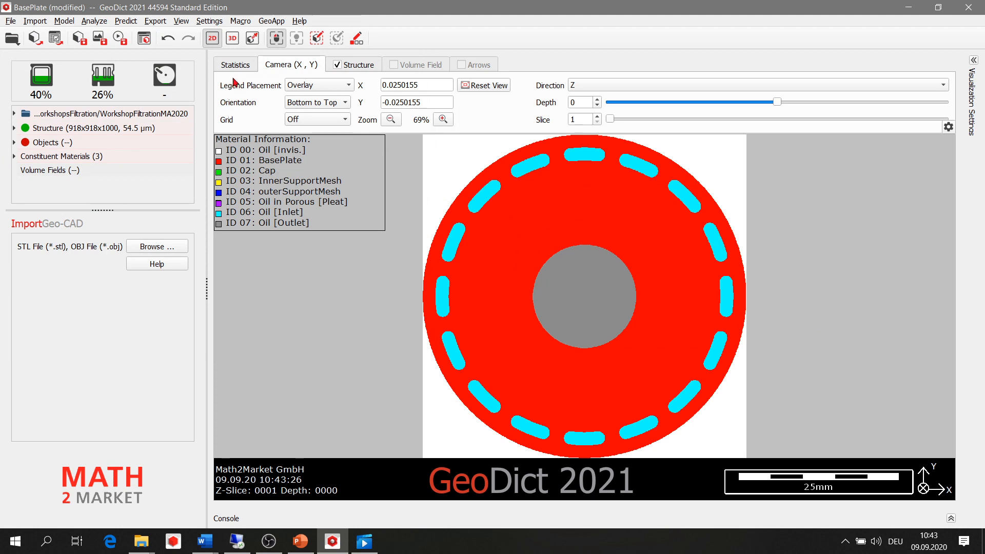
Inspect the inlet and outlet regions in 3D and cut the filter open by lowering the X clipping limit to 406 voxels
click(232, 39)
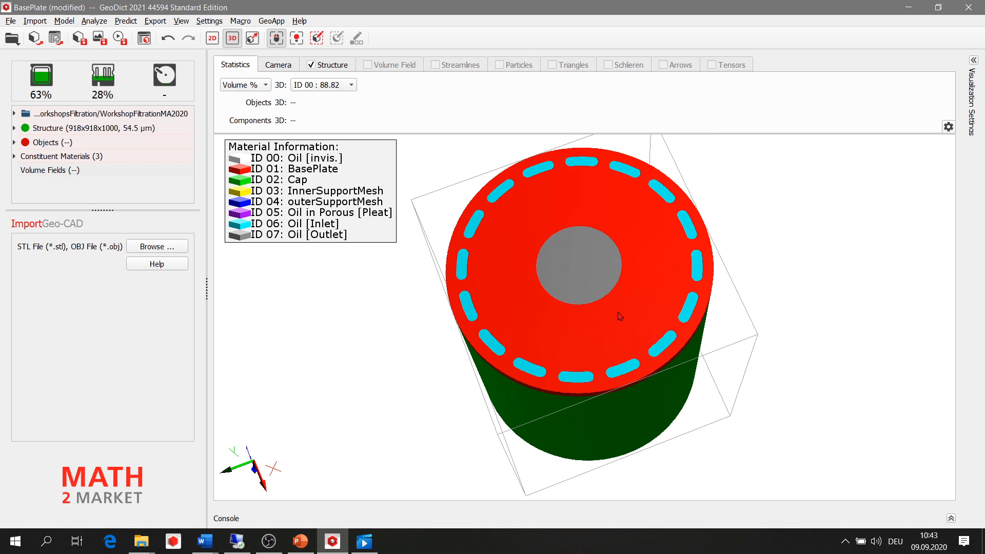
drag(633, 290, 643, 232)
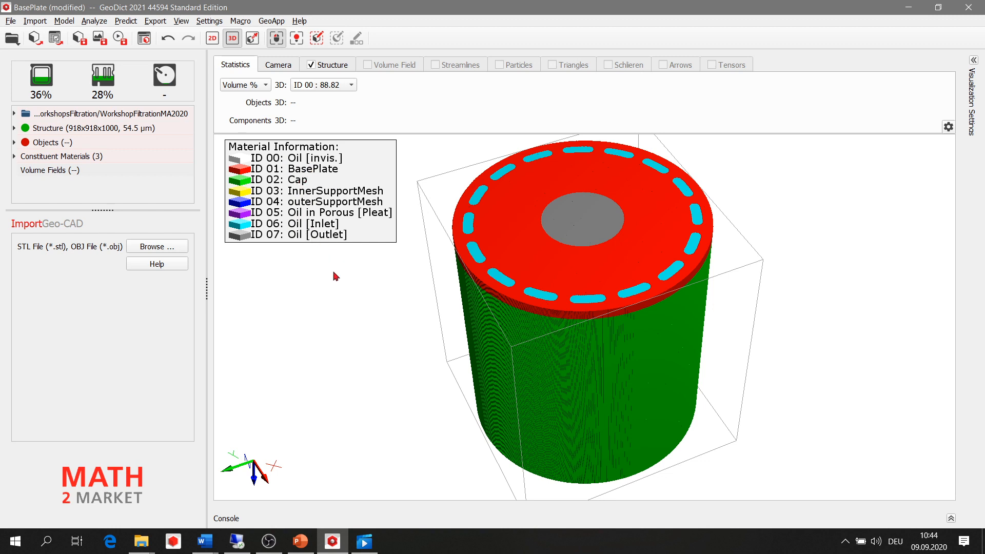
click(329, 69)
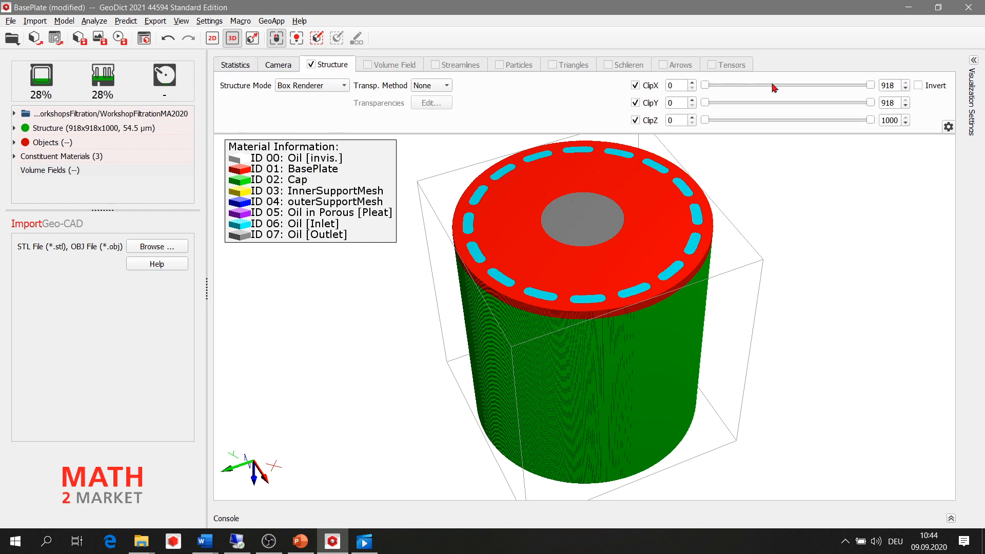
drag(870, 85, 776, 104)
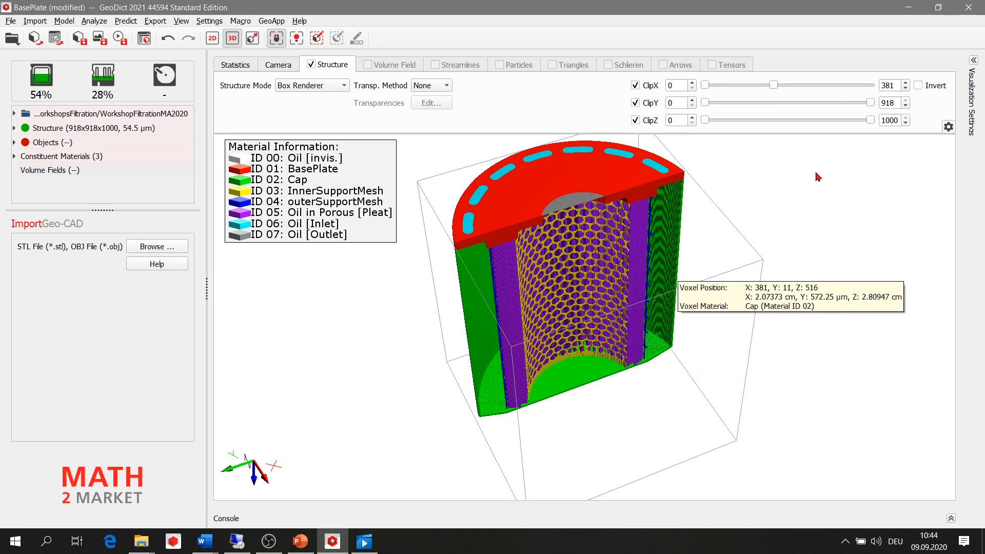
mouse_move(774, 86)
mouse_down()
mouse_move(828, 90)
mouse_move(778, 87)
mouse_up()
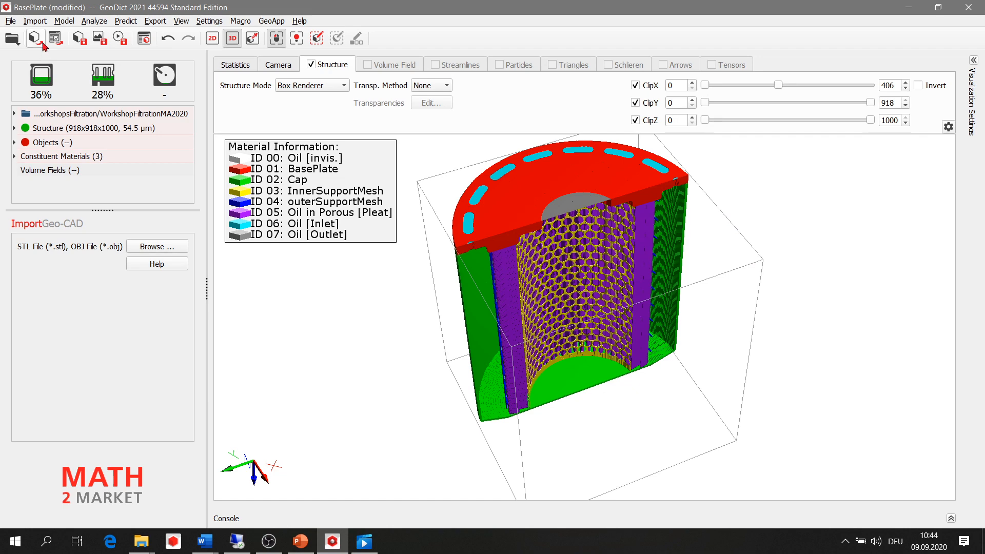
Save the structure as a GeoDict binary file named CompleteOilFilter1.gdt in the WorkshopFiltrationMA2020 project folder
click(79, 38)
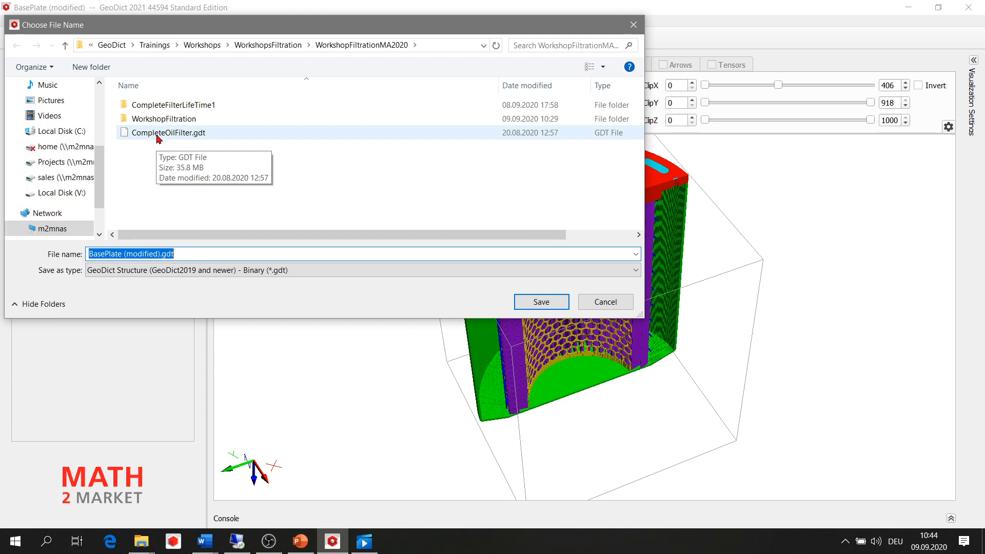
click(157, 135)
double_click(150, 255)
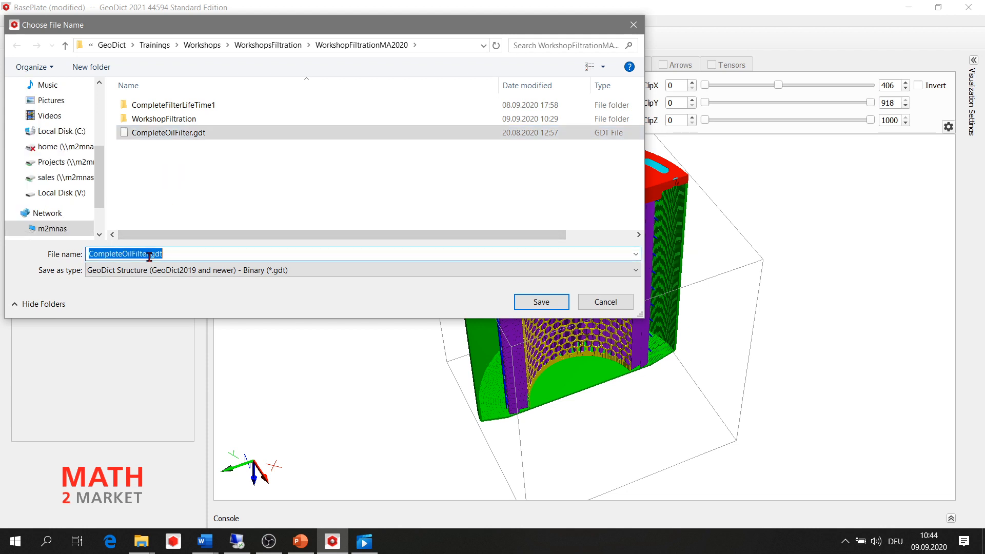
click(149, 255)
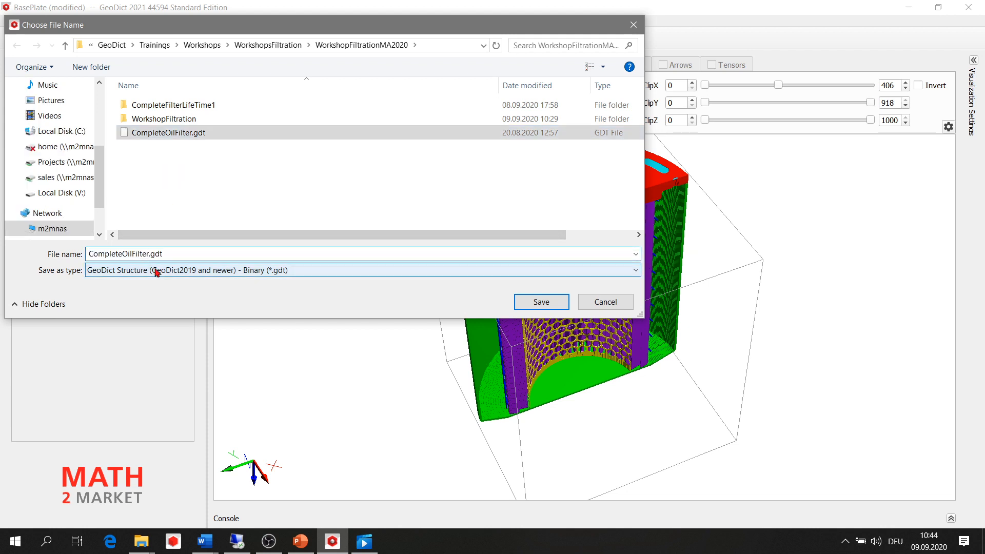
text(1)
click(541, 303)
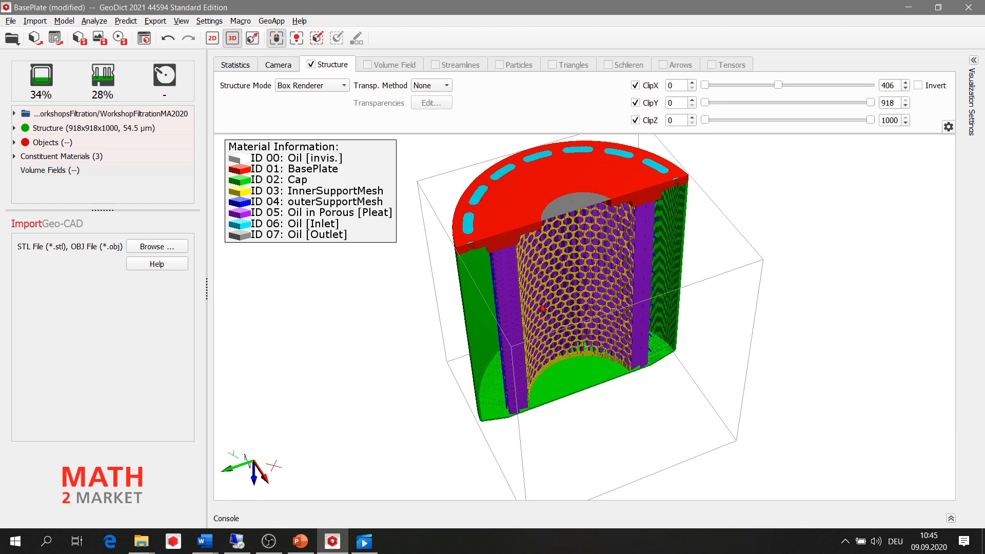
Switch to the FilterDict module and check which categories of filter simulation it offers
drag(598, 268, 606, 232)
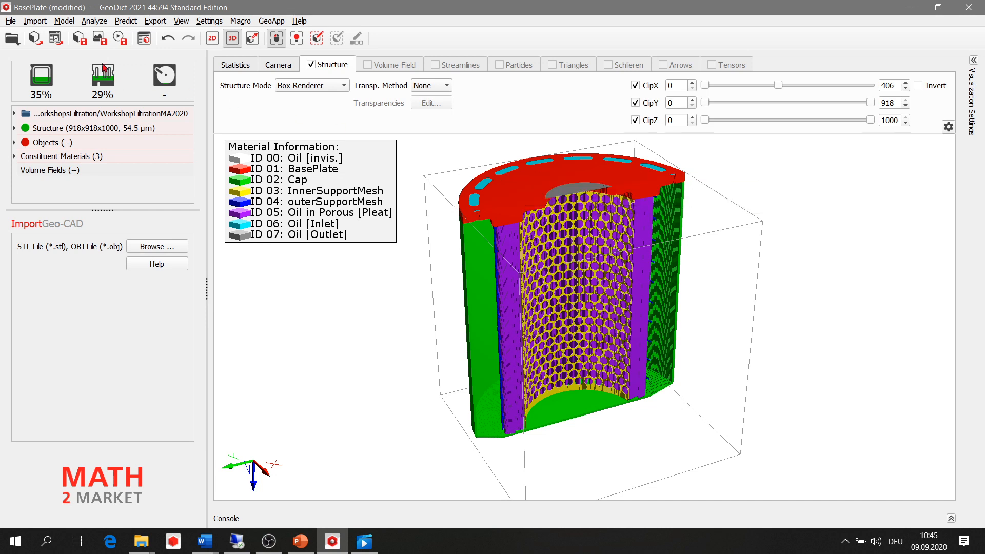
click(126, 21)
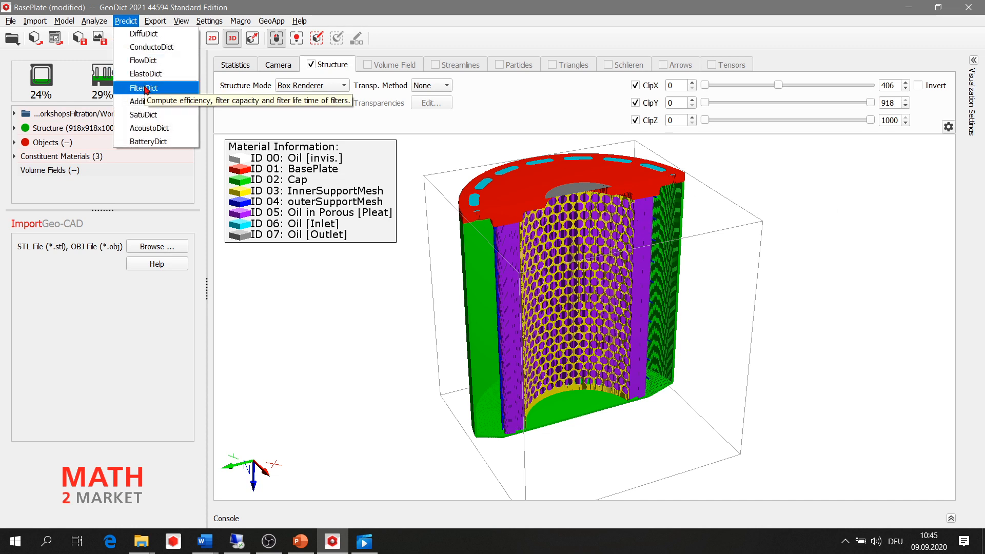
click(145, 88)
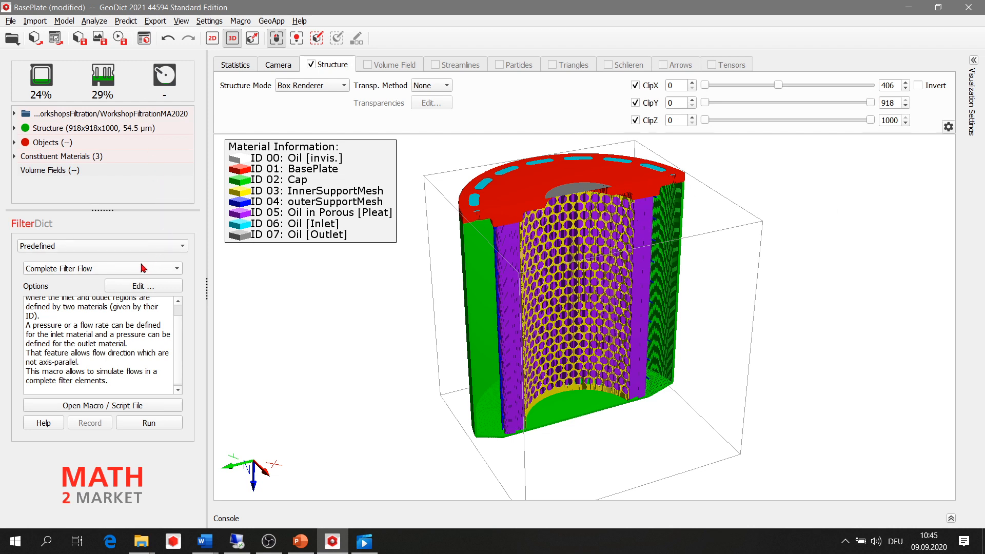
click(138, 247)
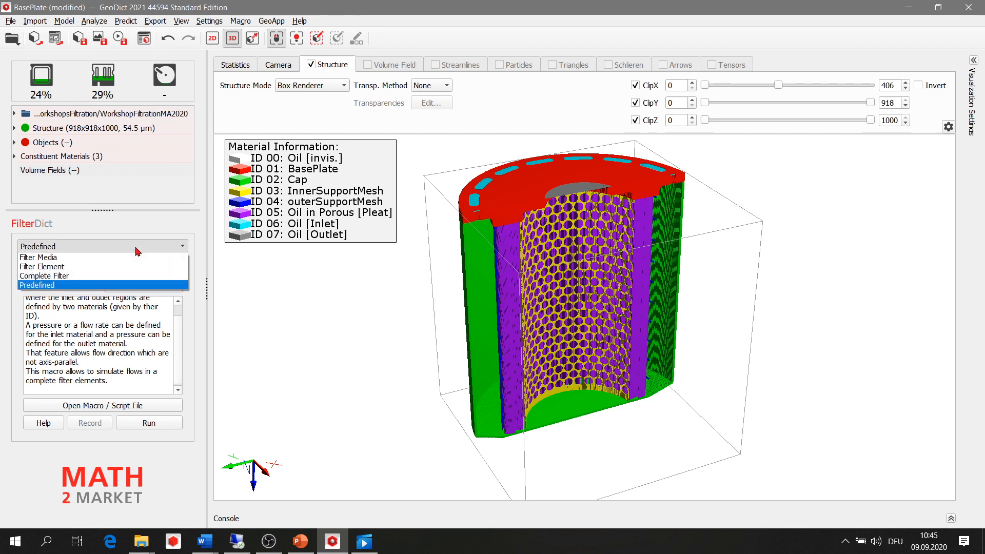
click(137, 248)
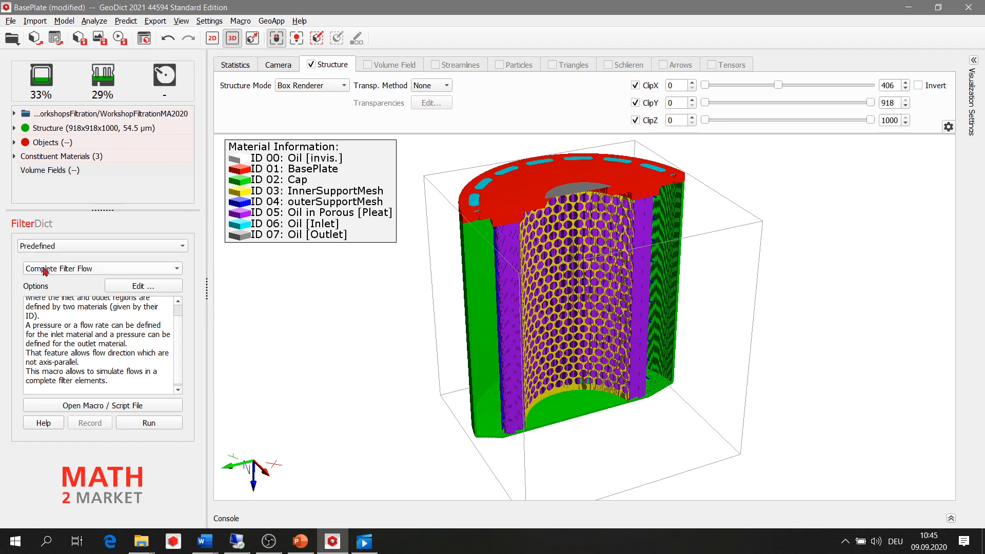
click(133, 287)
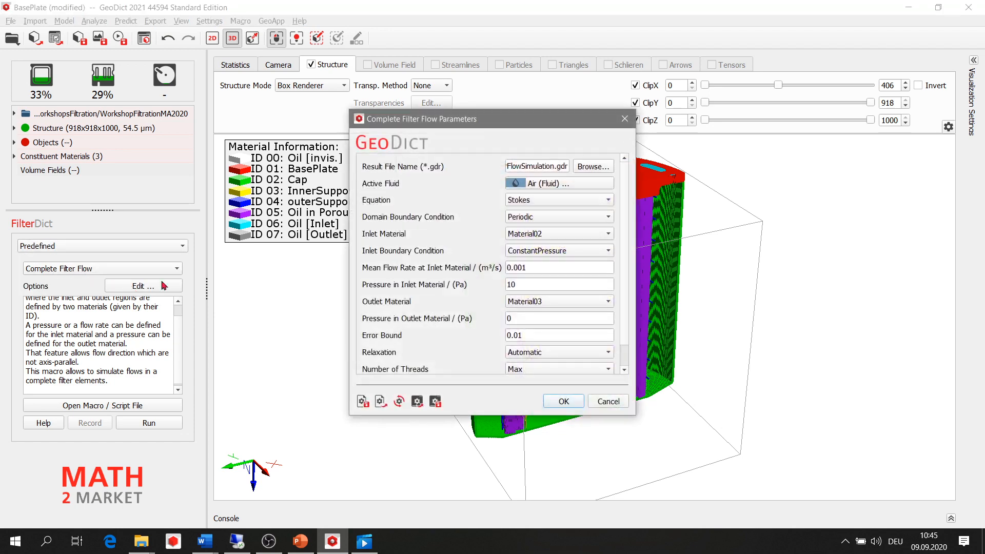
drag(404, 121, 164, 102)
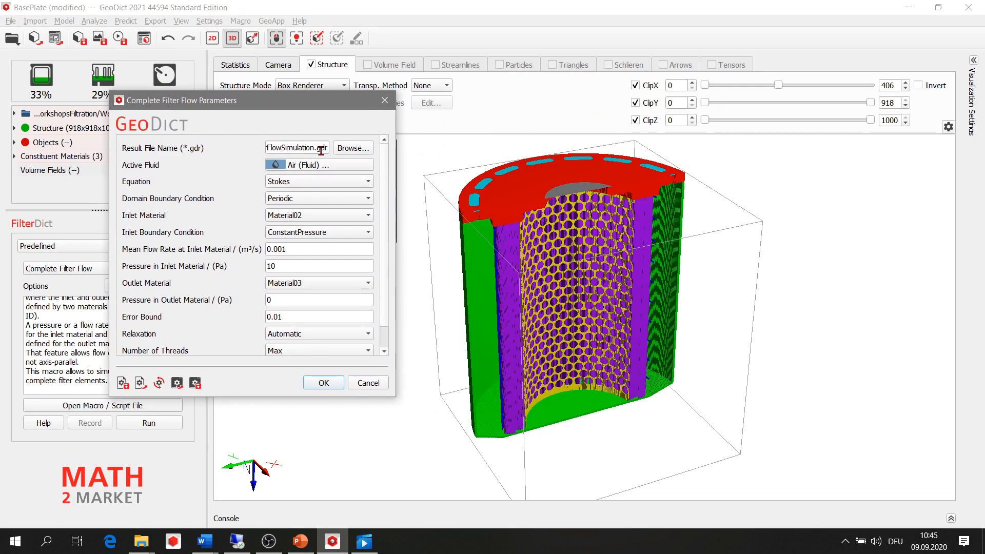
click(286, 166)
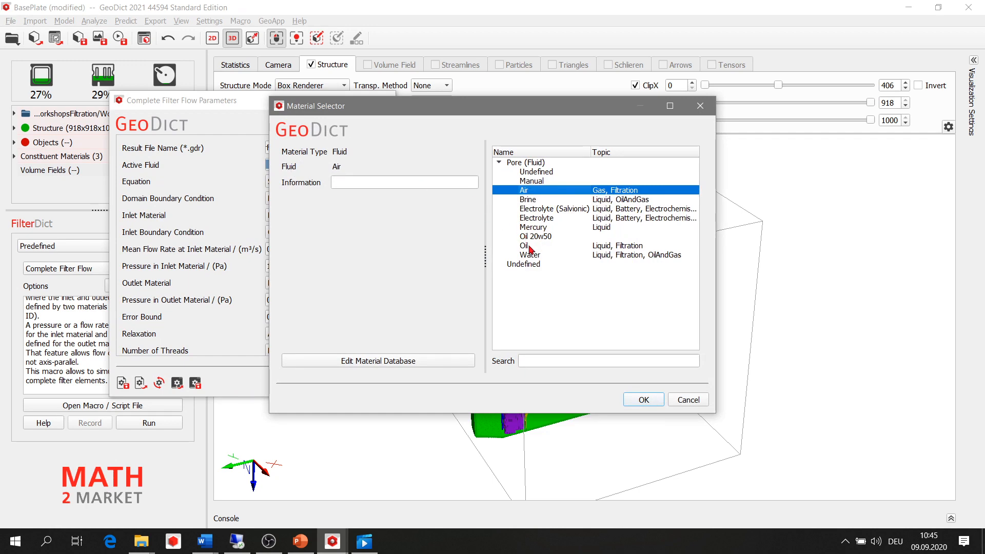
click(530, 248)
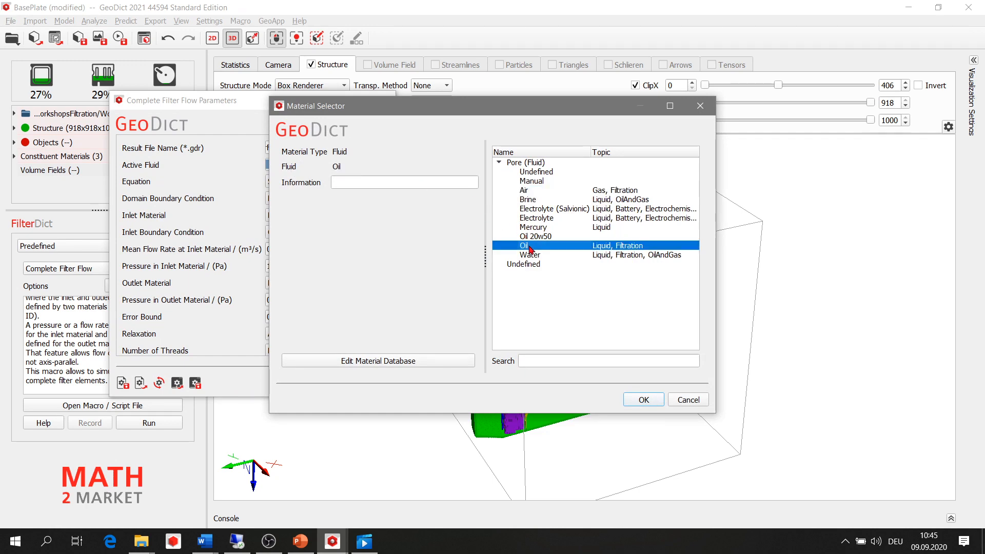
click(639, 402)
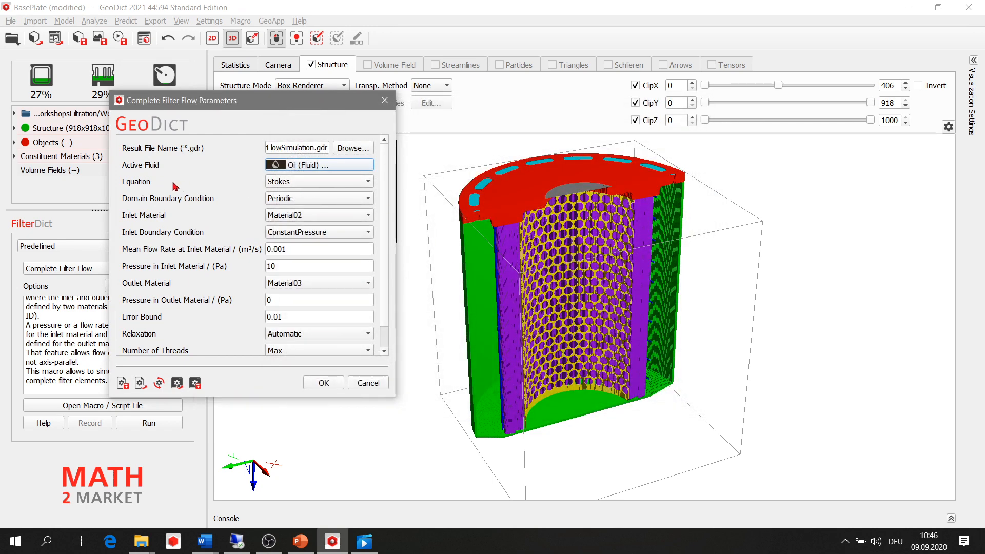
click(285, 181)
click(285, 185)
scroll(383, 277, down, 1)
scroll(383, 289, up, 1)
click(384, 101)
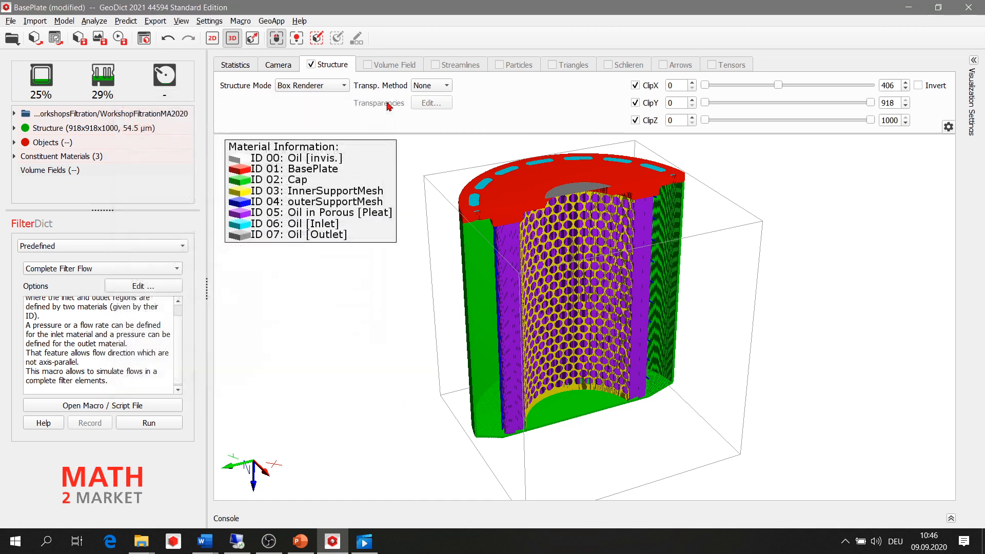
Choose the Filter Life Time simulation for a Complete Filter and open its simulation options for editing
click(129, 246)
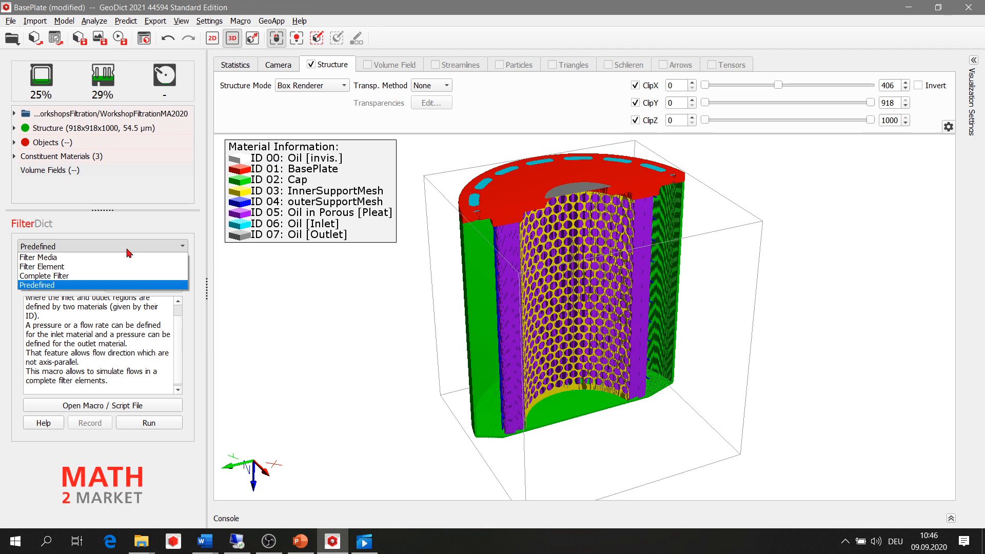
click(101, 279)
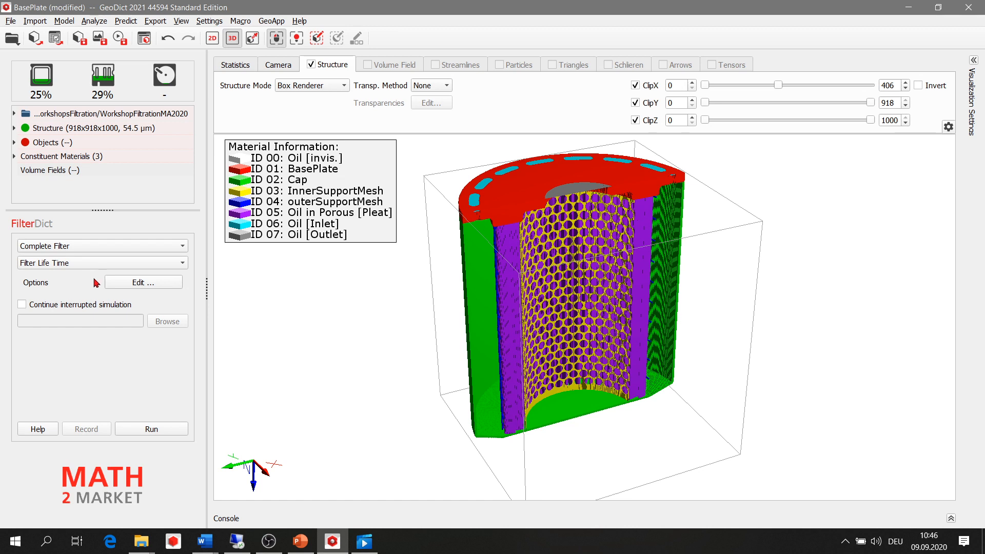
click(153, 288)
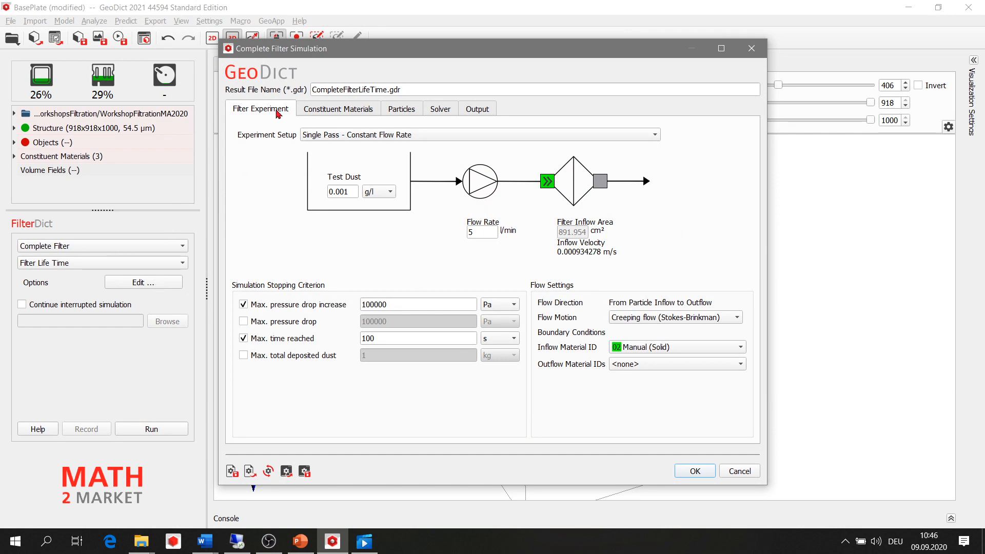
Use the Single Pass - Constant Flow Rate experiment setup with a flow rate of 10 l/min
click(355, 137)
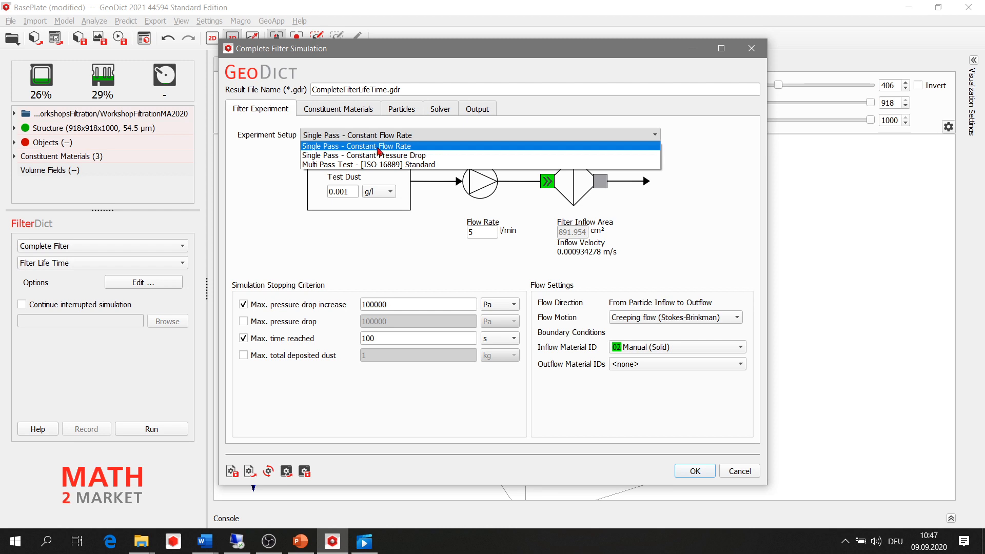
click(378, 146)
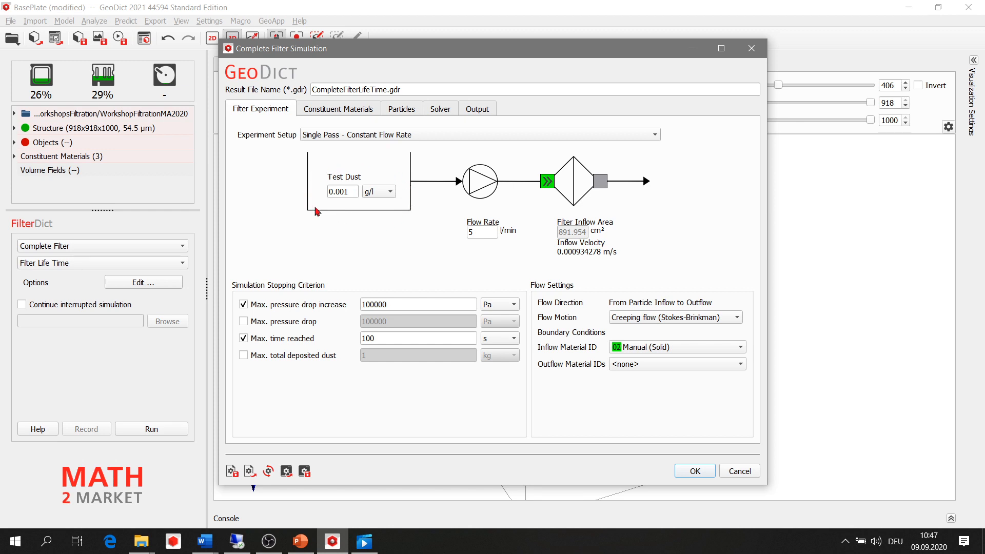
drag(481, 234, 422, 227)
text(10)
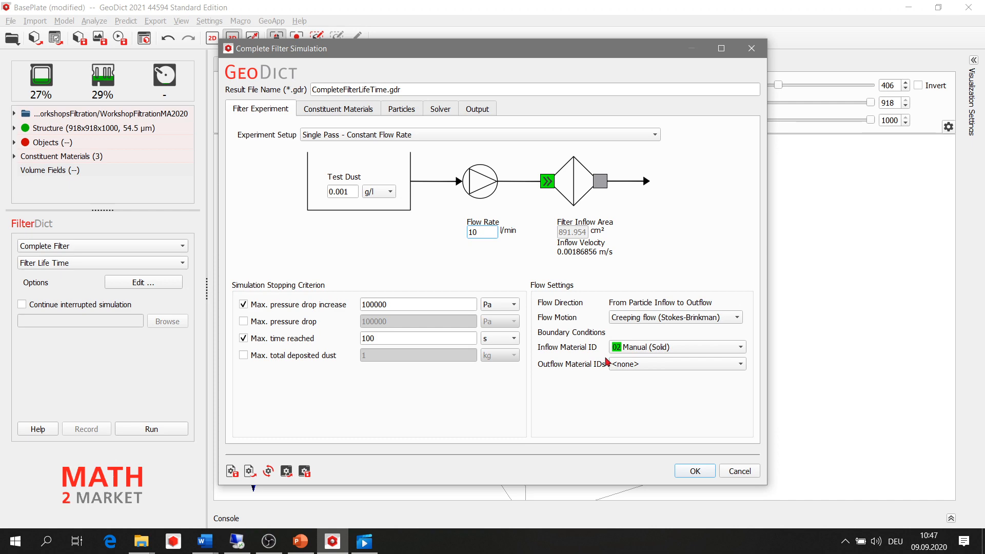
Configure the flow settings with inflow material ID 06, outflow material ID 07 and Creeping flow (Stokes-Brinkman) as flow motion
drag(588, 48, 741, 0)
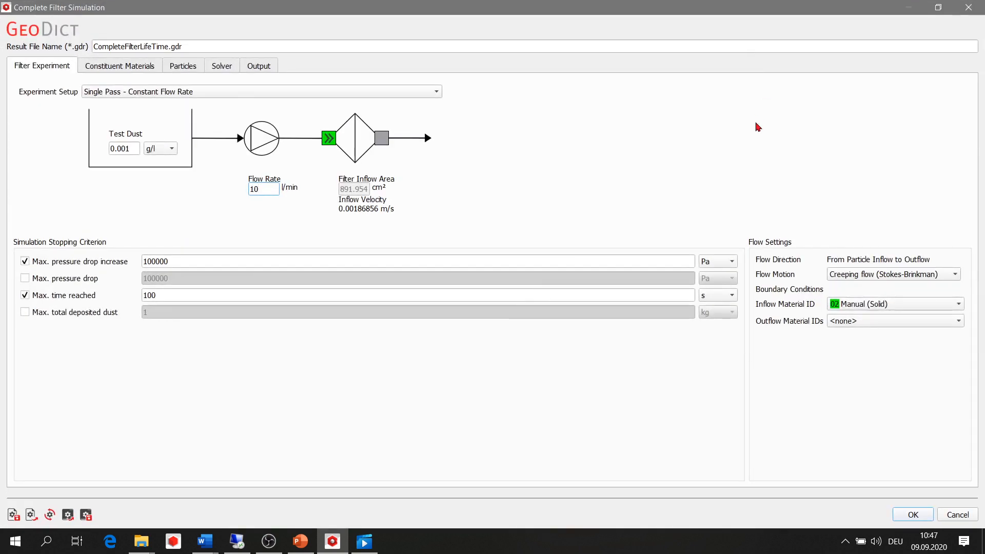
click(938, 7)
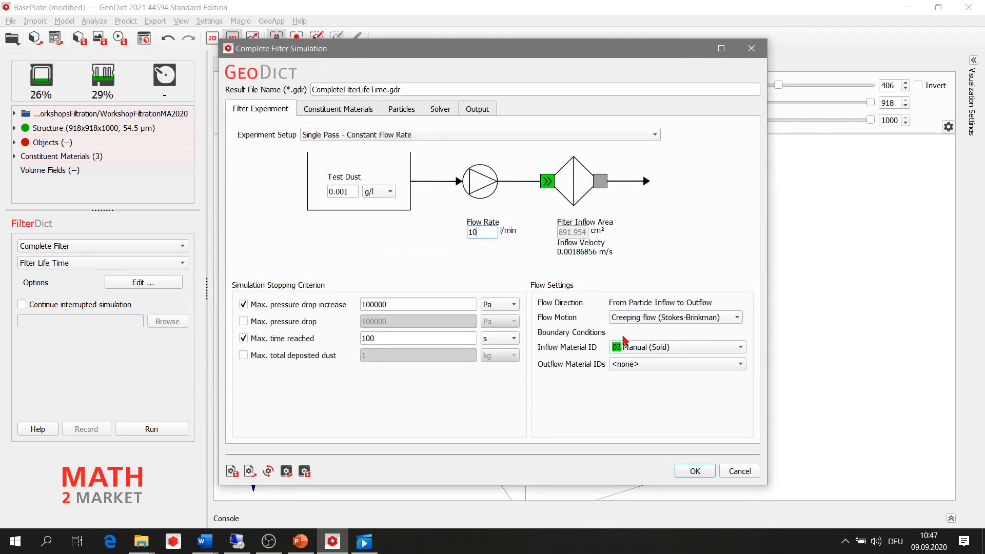
drag(556, 53, 522, 286)
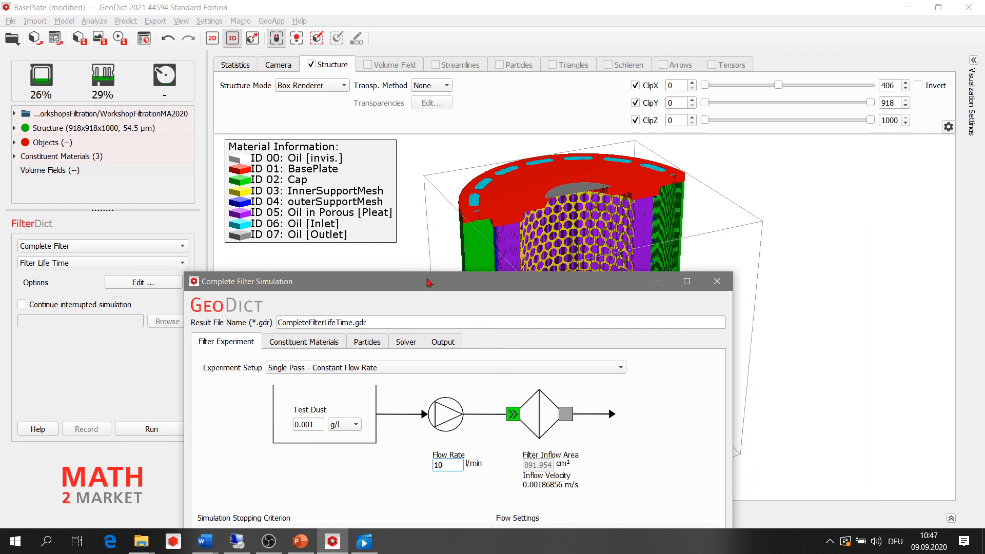
drag(428, 286, 618, 23)
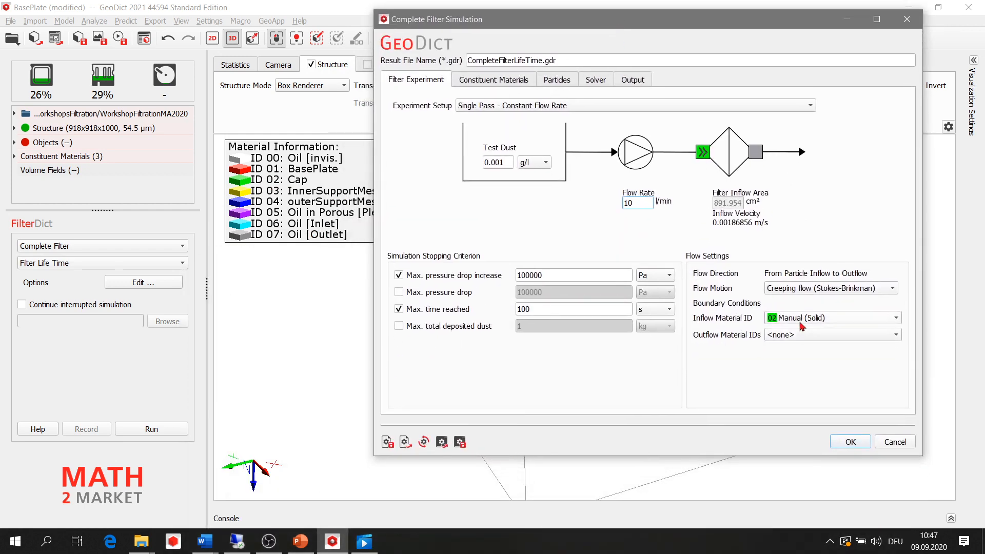
click(802, 322)
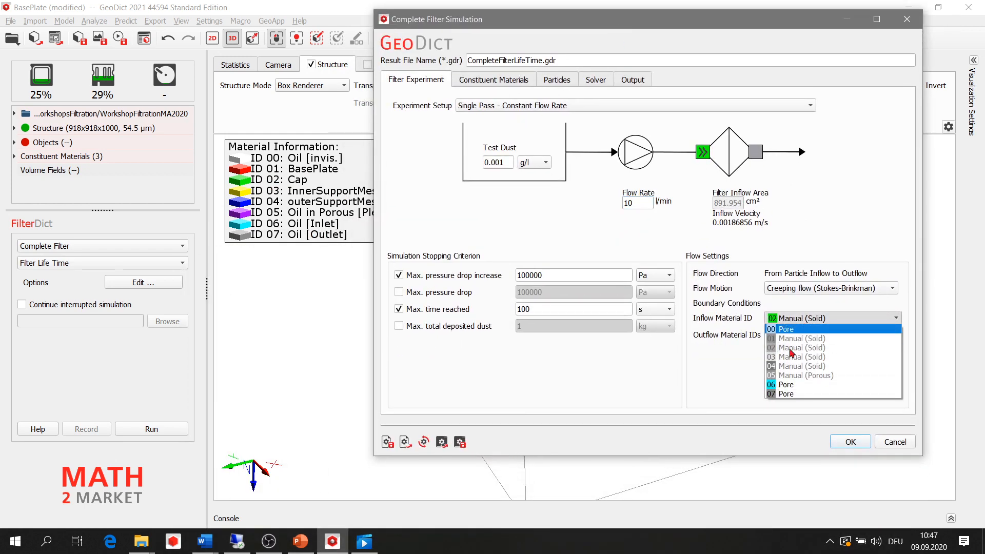
click(772, 387)
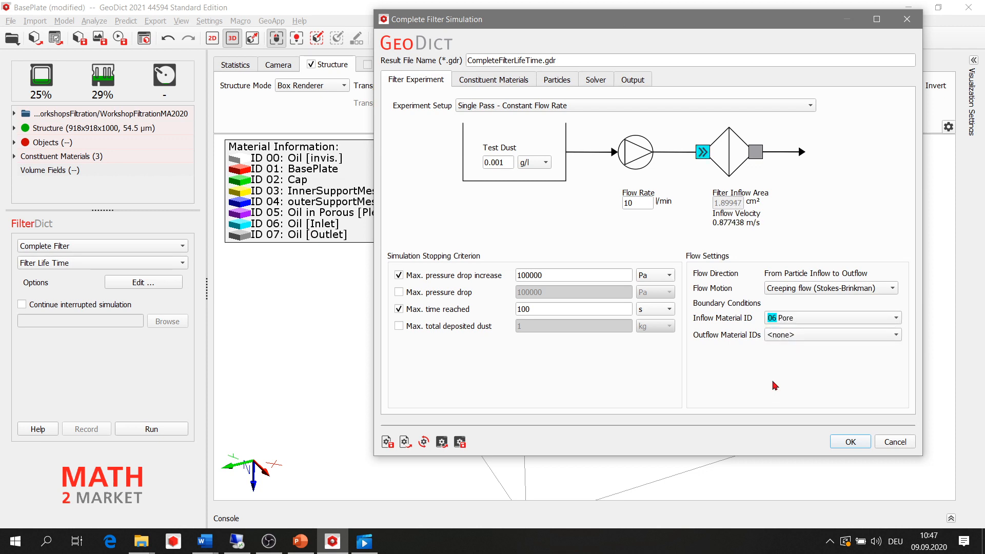
click(787, 337)
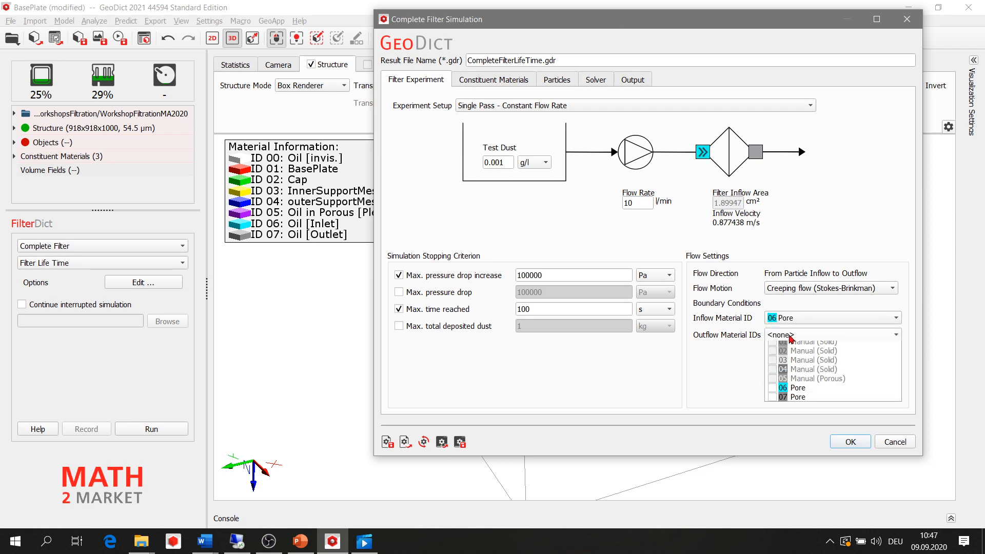
click(772, 411)
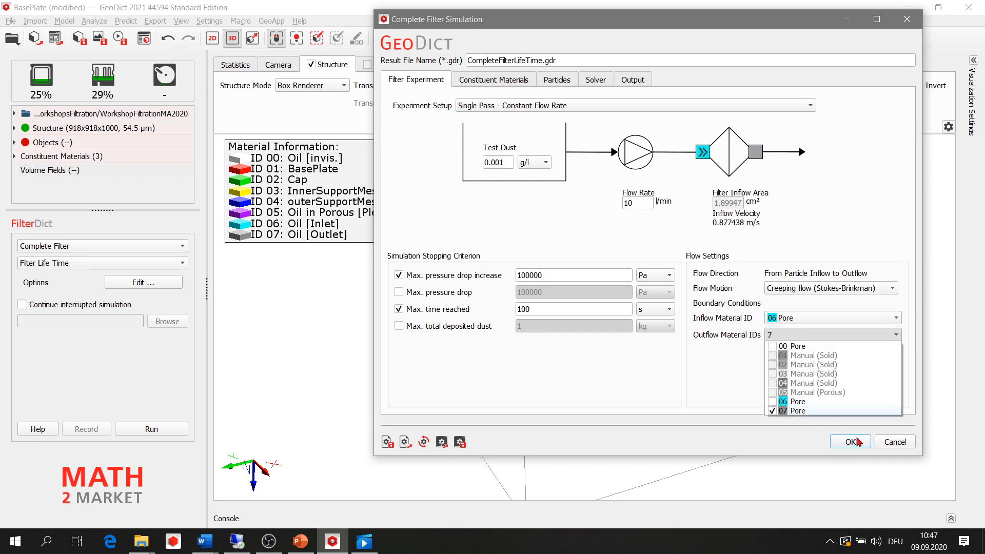
click(729, 399)
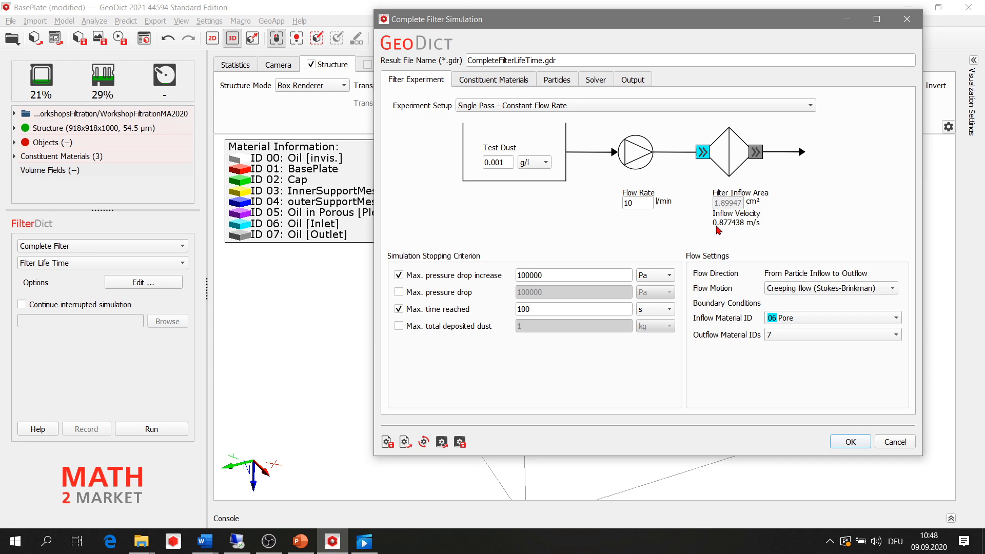
click(833, 289)
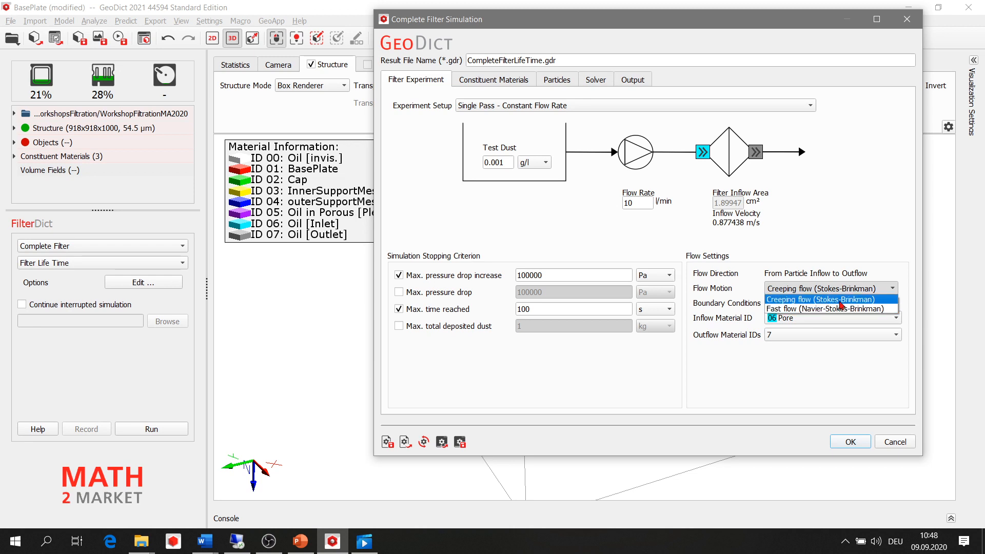
click(841, 304)
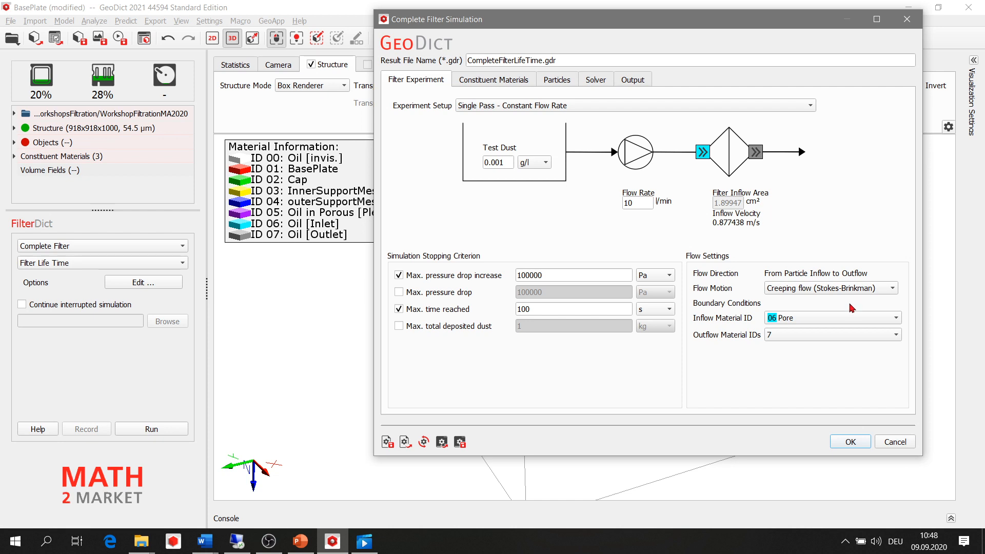
Try adding maximum pressure drop and maximum total deposited dust as simulation stopping criteria
drag(501, 23, 557, 15)
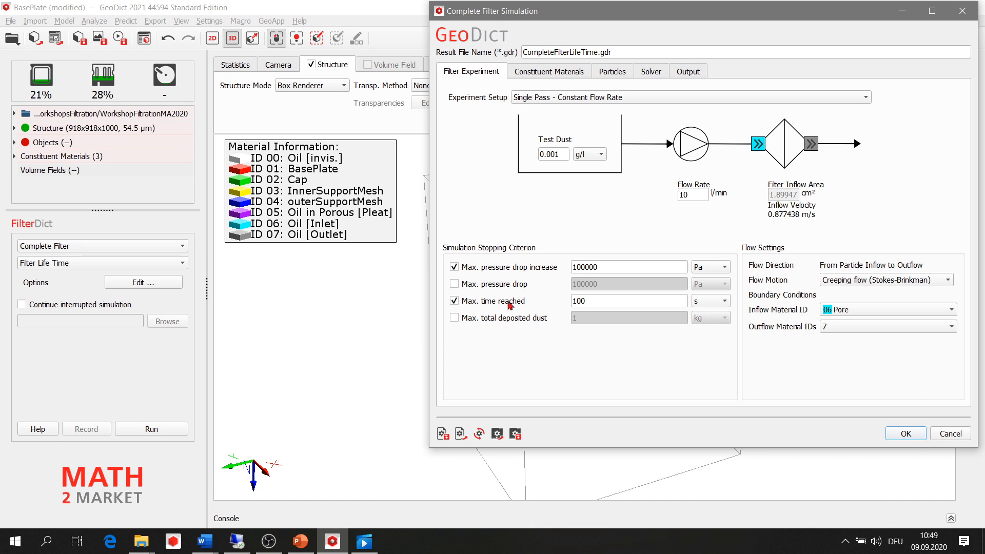
click(454, 284)
click(455, 318)
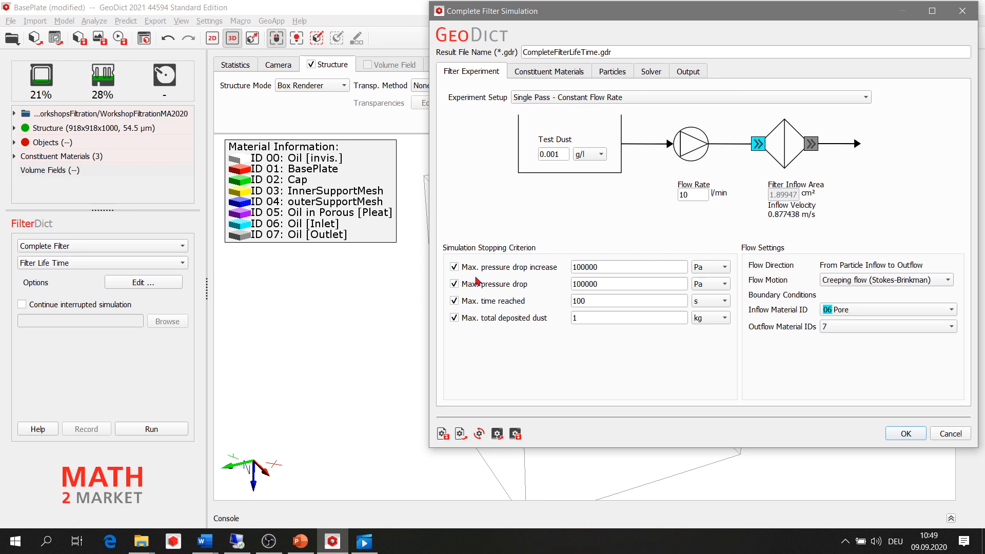
click(454, 285)
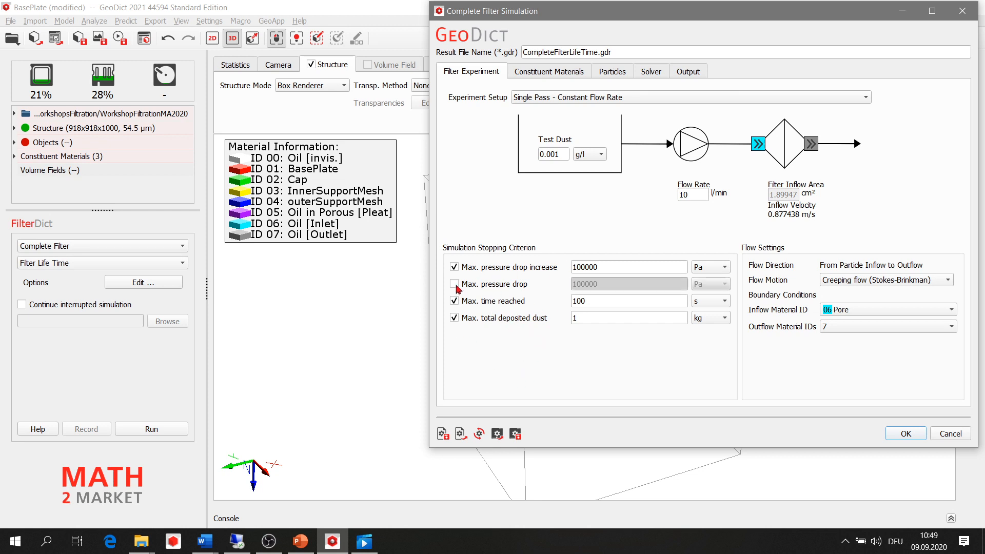
click(454, 317)
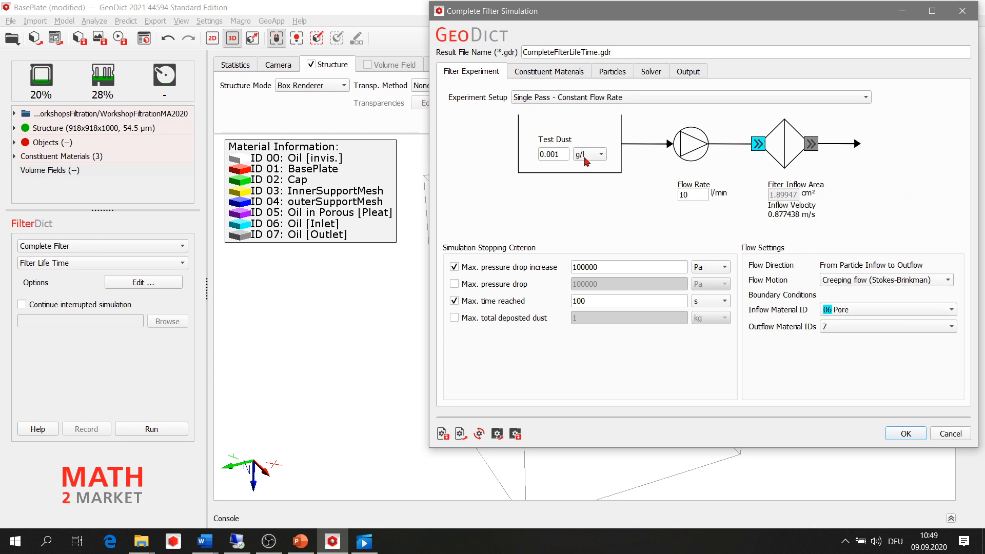
Review the constituent materials' density, viscosity and permeability, and the particles' size distribution and movement settings
click(553, 75)
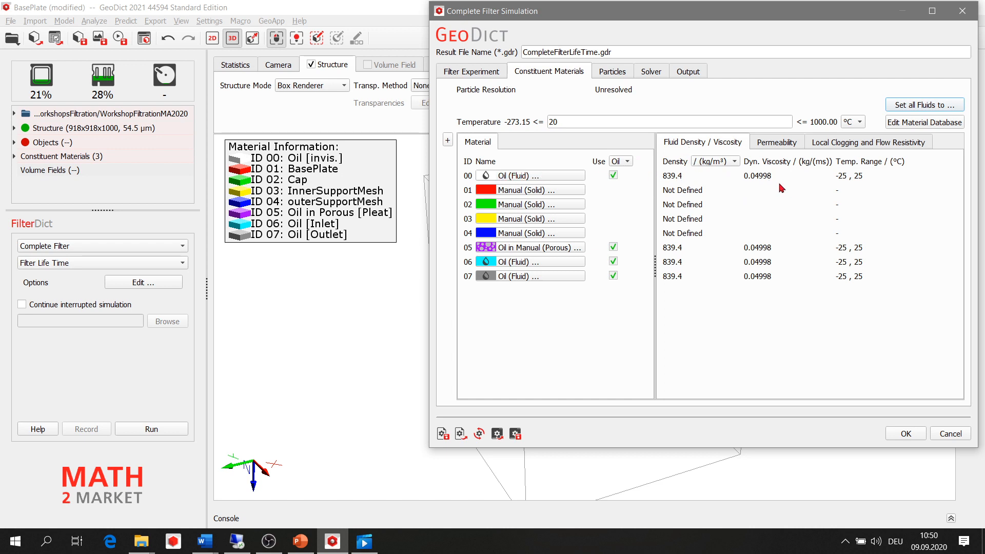
click(776, 143)
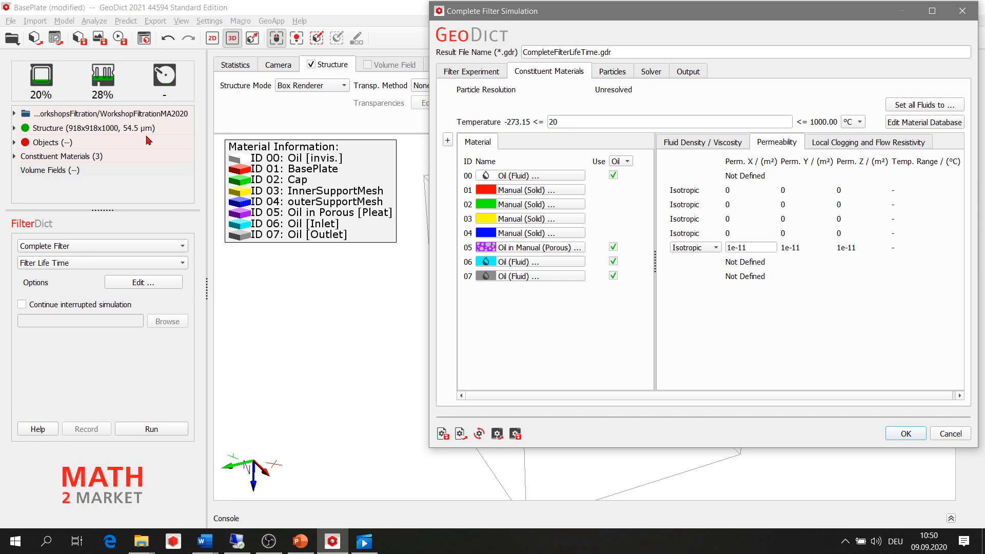
click(612, 71)
click(646, 96)
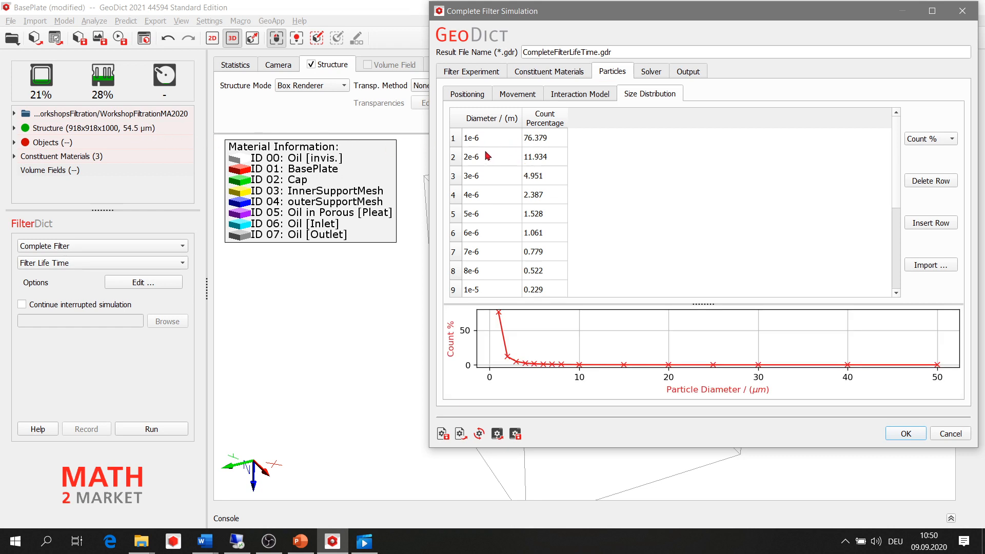
click(516, 94)
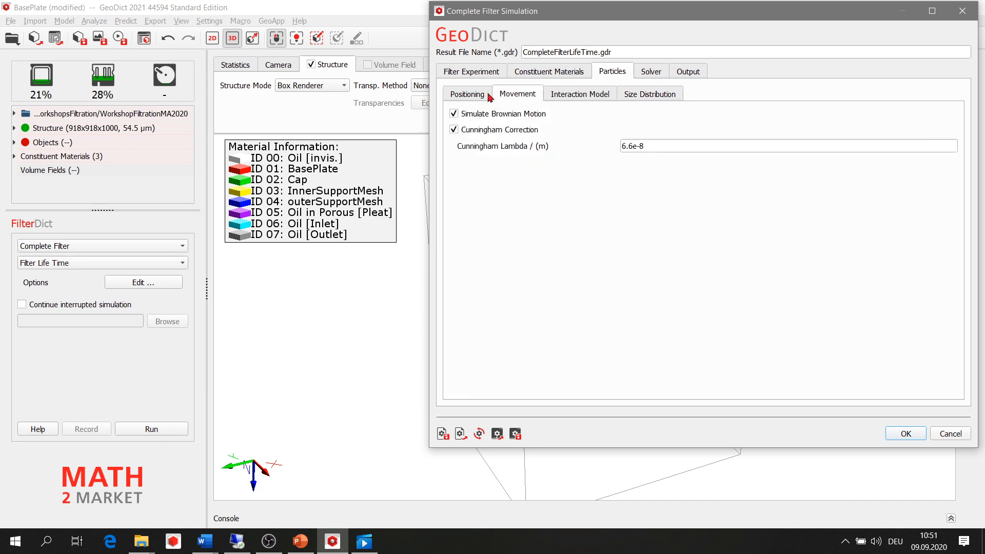
Set the local clogging and flow resistivity of porous material ID 05 to f max 0.1 and σ max 5e+6
click(518, 73)
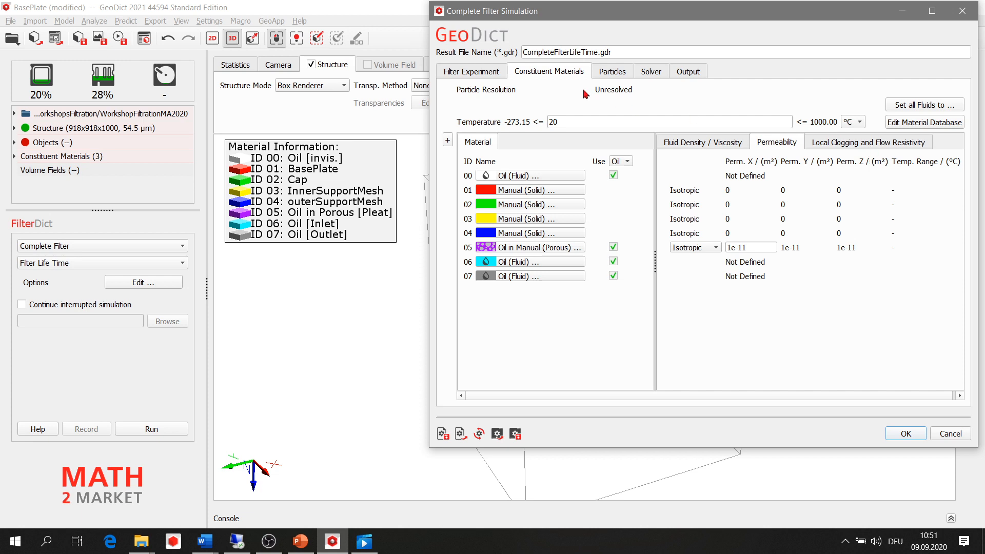
click(884, 147)
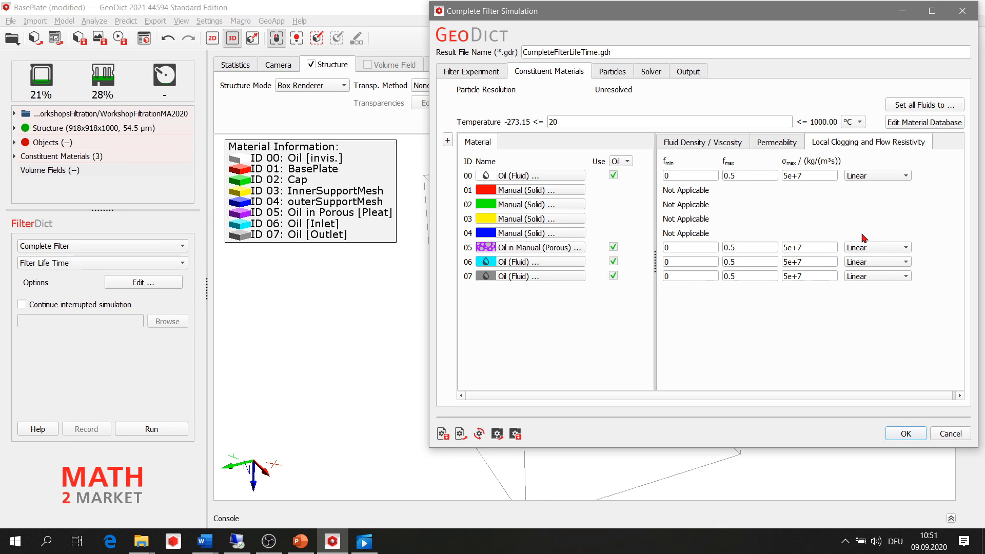
click(749, 176)
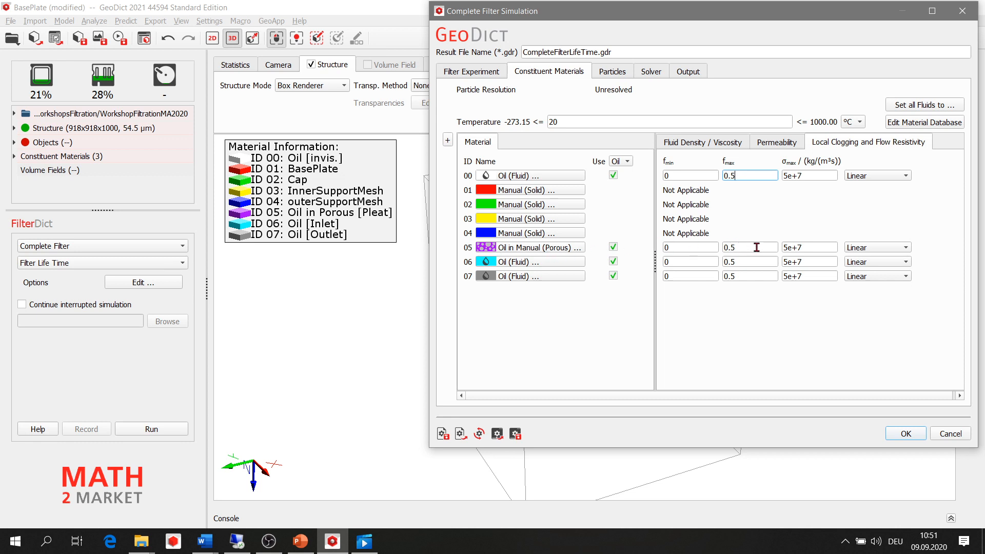
click(740, 247)
double_click(734, 247)
click(803, 247)
double_click(799, 248)
Set f max to 0.2 and σ max to 5e+6 for the fluid material IDs 06, 07 and 00
double_click(732, 261)
click(736, 277)
double_click(798, 262)
double_click(800, 276)
double_click(734, 176)
double_click(799, 175)
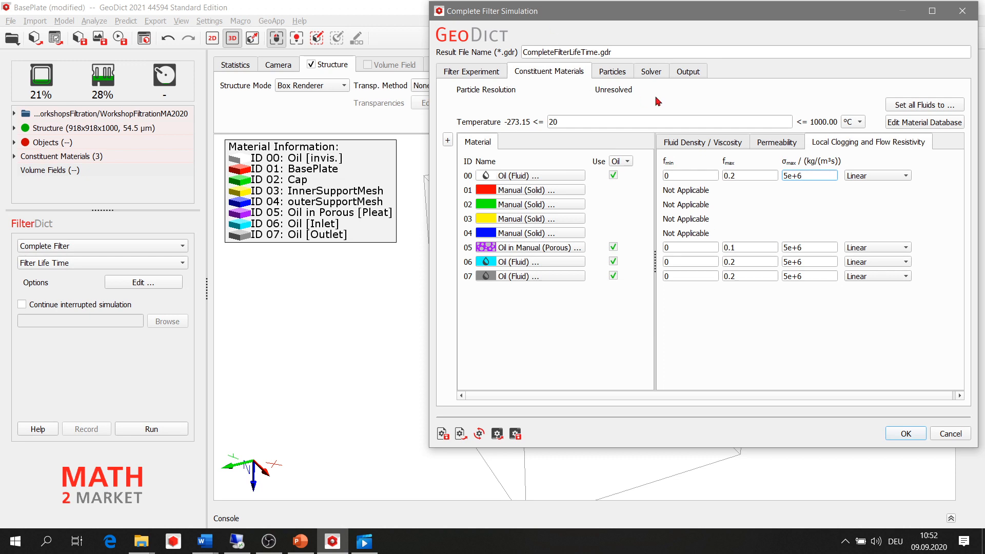
Check the particle positioning settings and set the solver's time per batch to 40 s
click(614, 72)
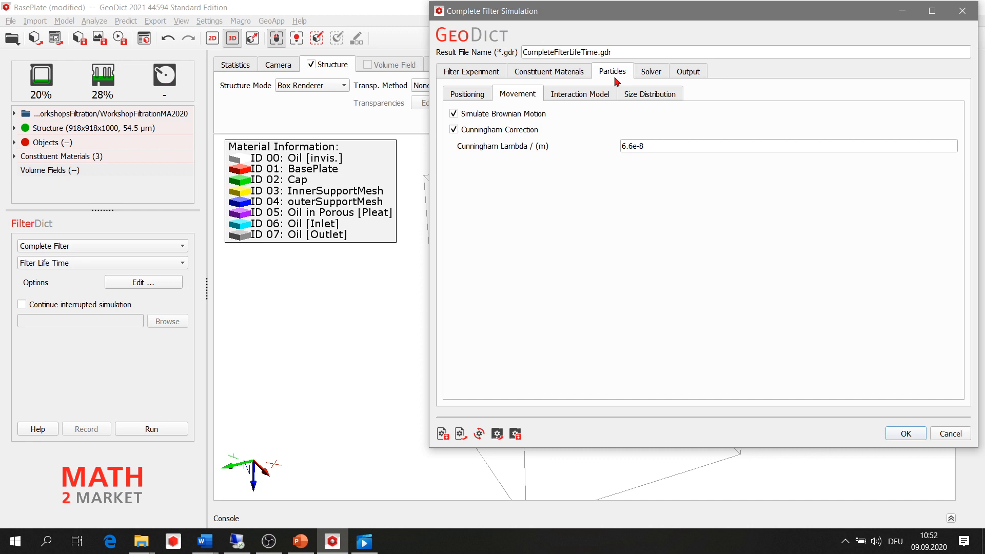
click(475, 95)
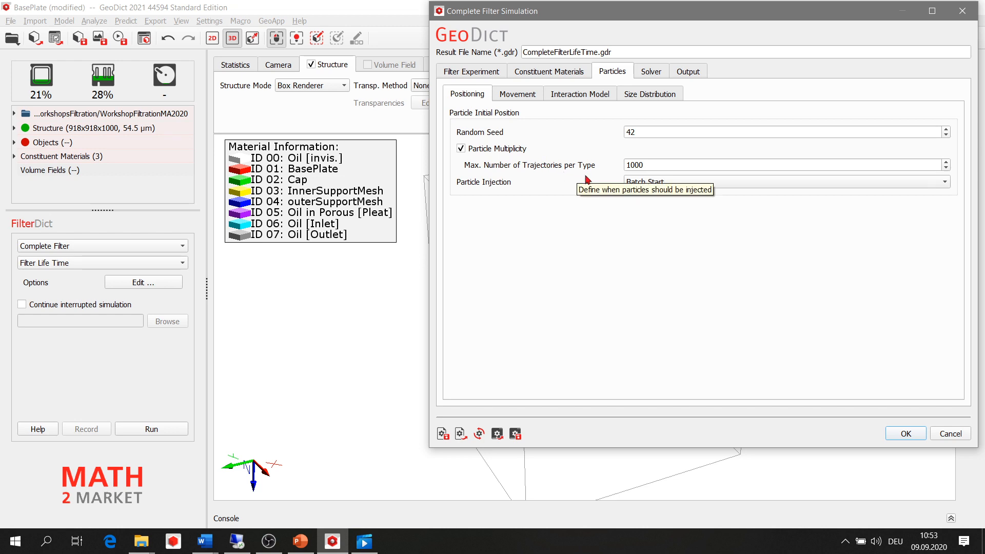
click(654, 75)
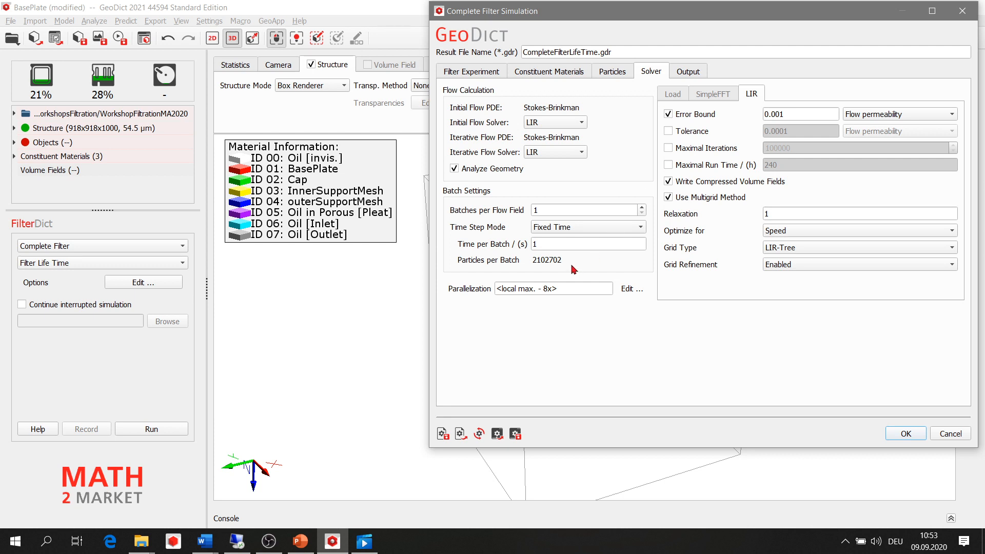
double_click(536, 244)
text(40)
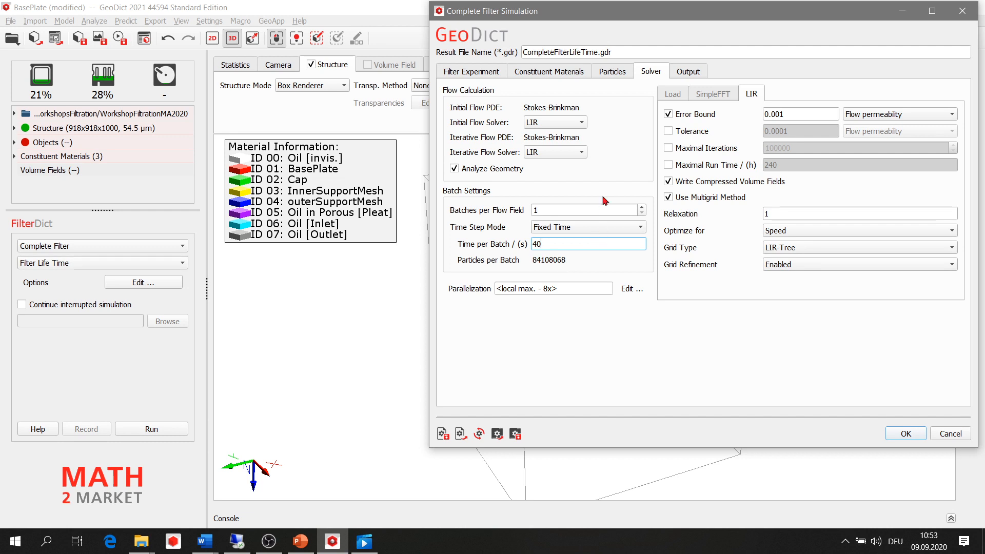
Set the maximum number of particle trajectories per type to 2000 and the particle injection to Continuous
click(608, 72)
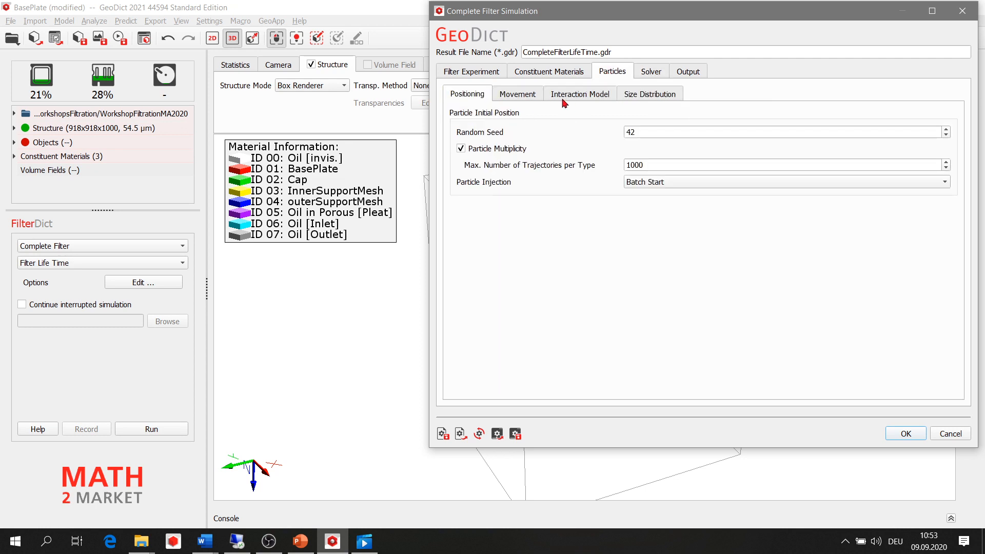
click(537, 99)
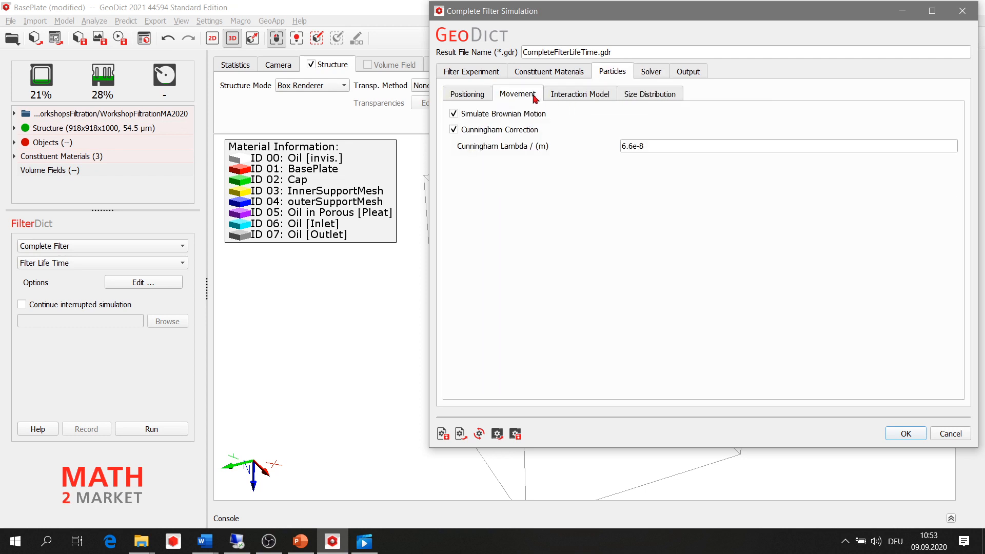
click(484, 98)
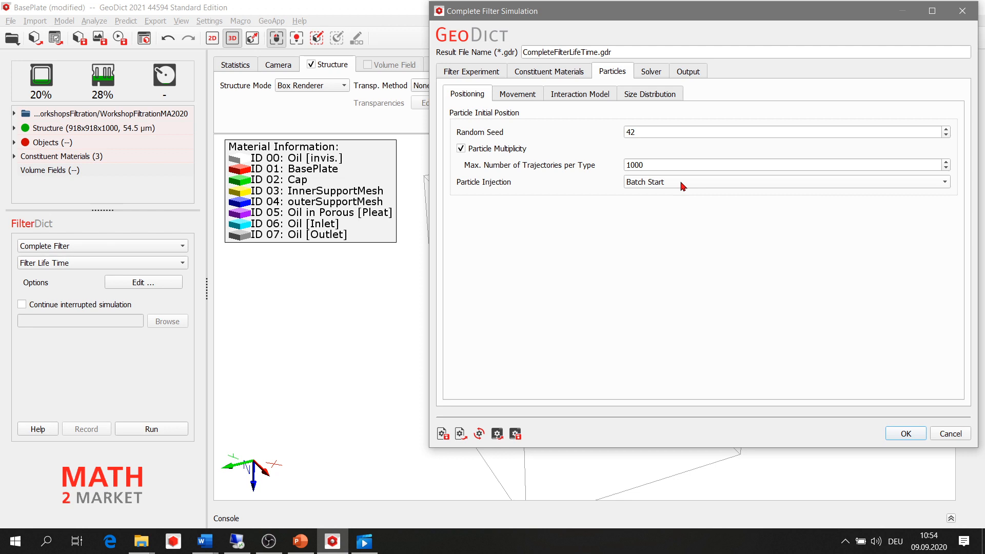
click(622, 165)
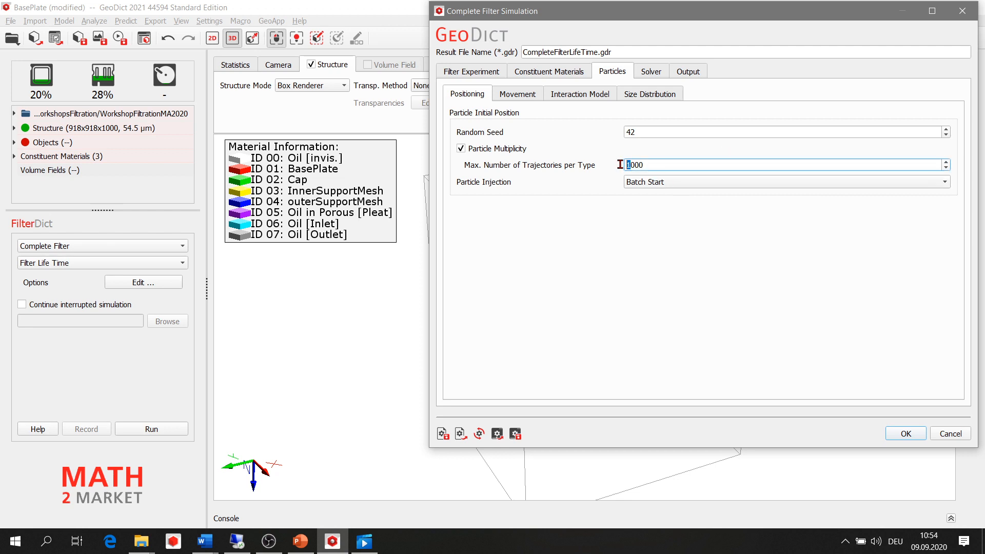
text(2)
click(661, 183)
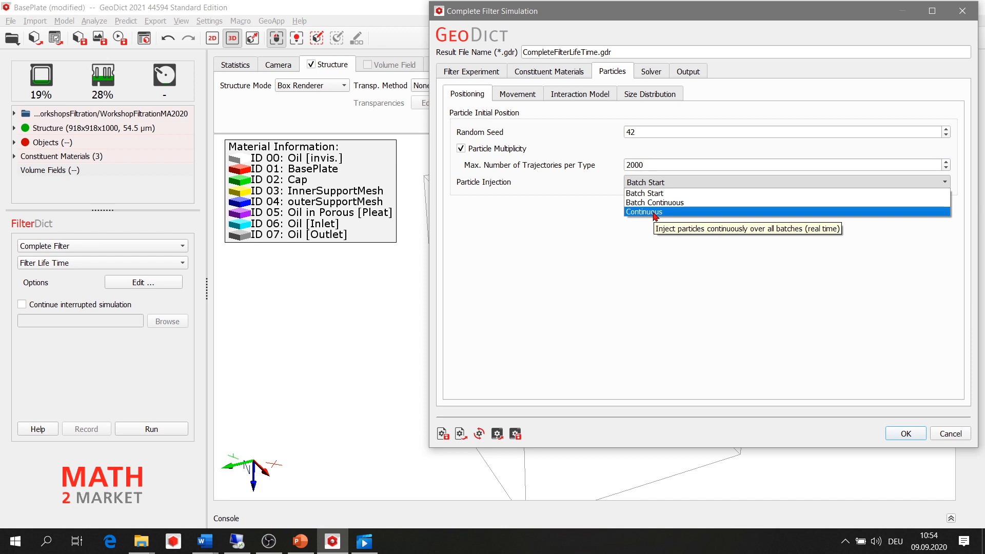
click(655, 212)
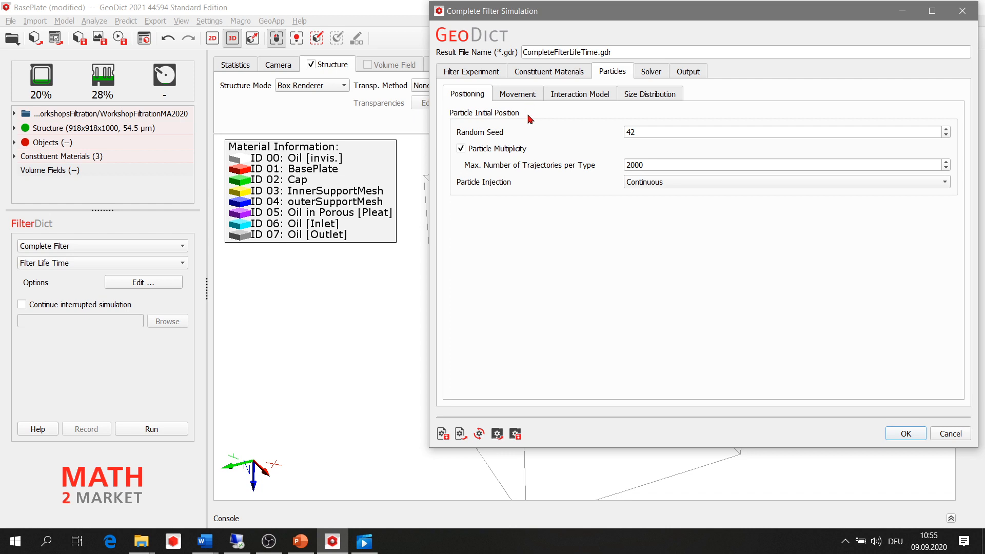
Disable Brownian motion and the Cunningham correction for the particle movement
click(521, 96)
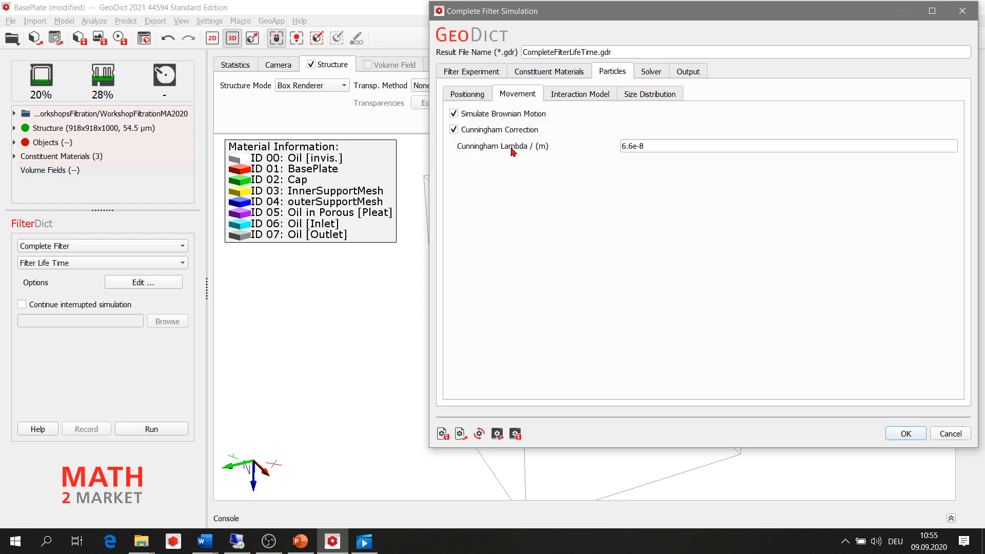
click(453, 113)
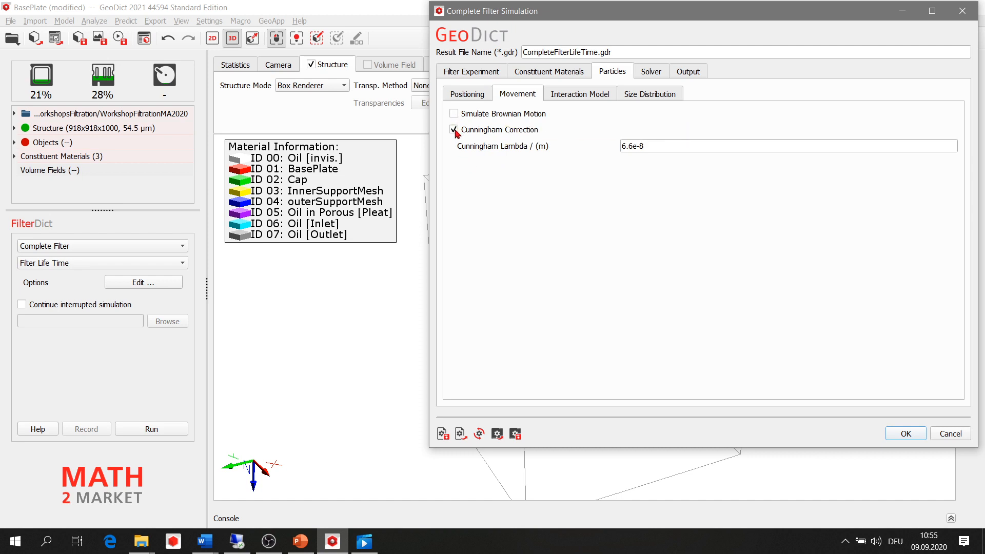
click(454, 130)
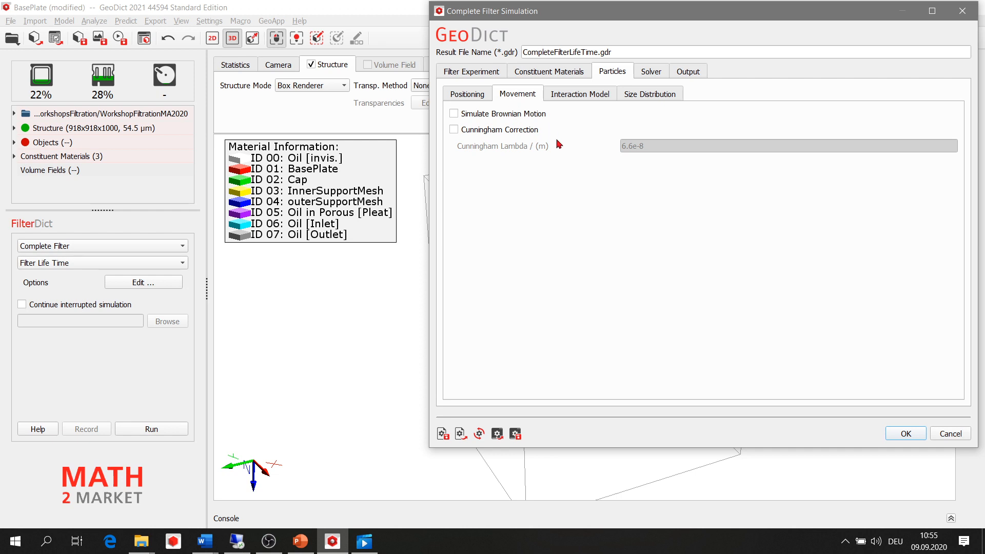
mouse_move(558, 145)
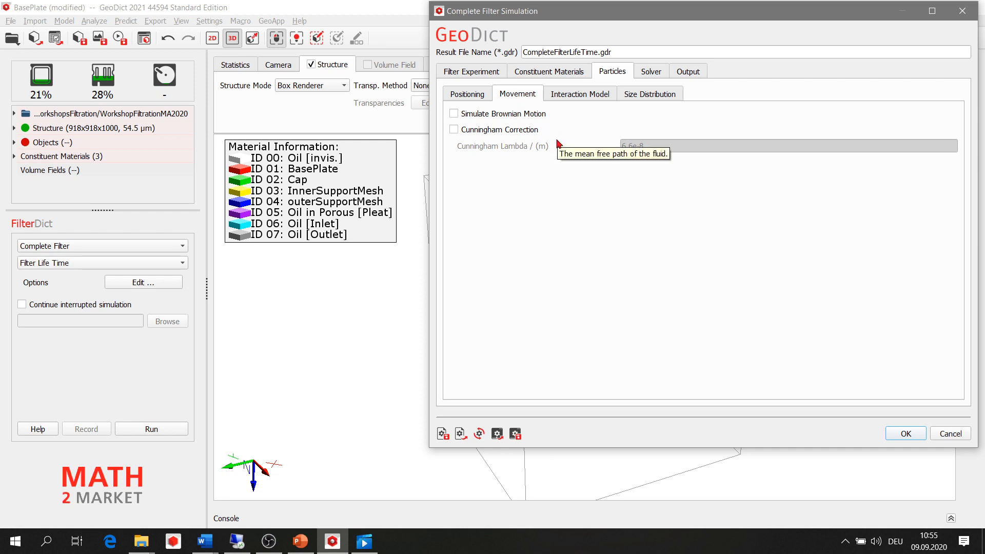
Set the maximum particle packing density to 0.2 for material IDs 00, 06 and 07 and to 0.1 for ID 05
click(572, 98)
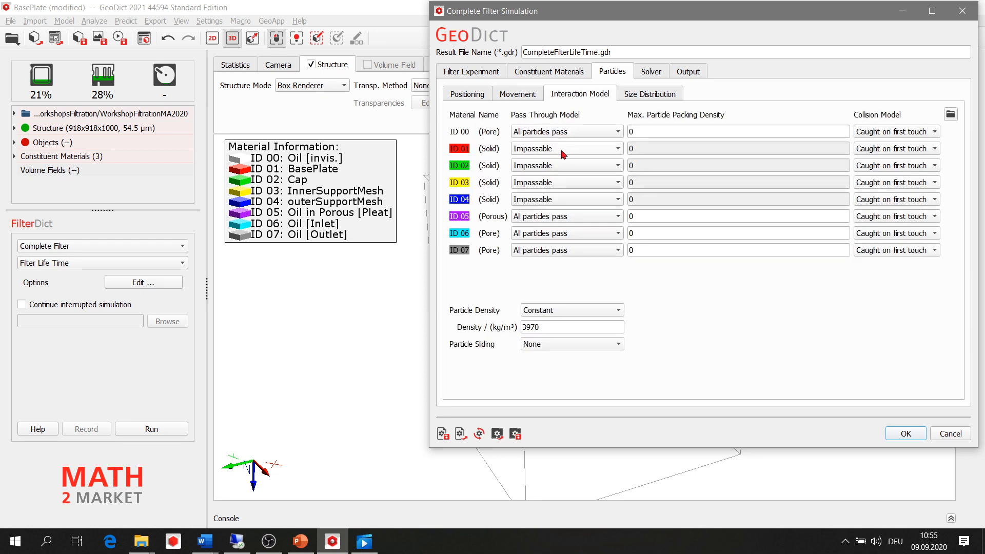
double_click(636, 132)
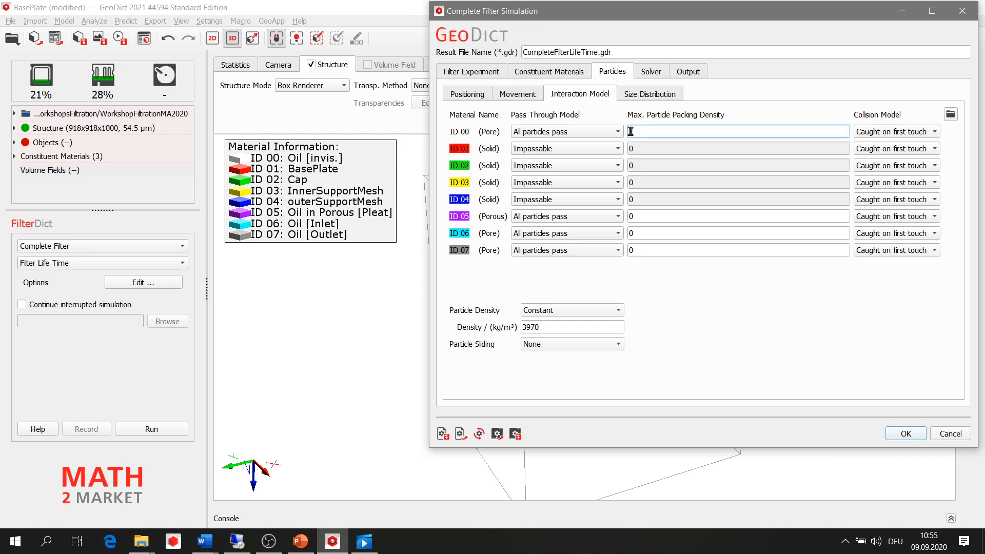
click(640, 132)
text(.2)
click(644, 216)
text(.1)
click(655, 232)
text(.2)
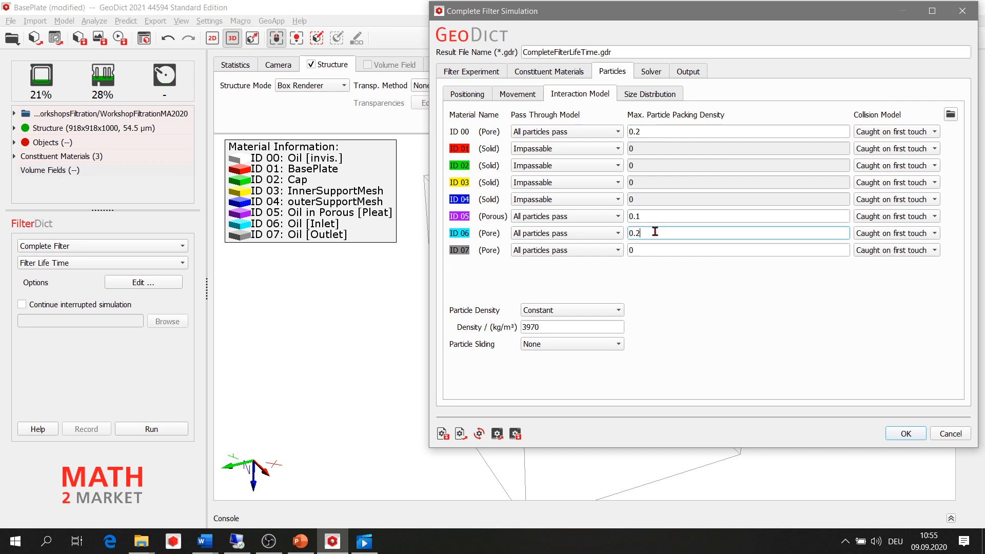
click(645, 251)
text(.2)
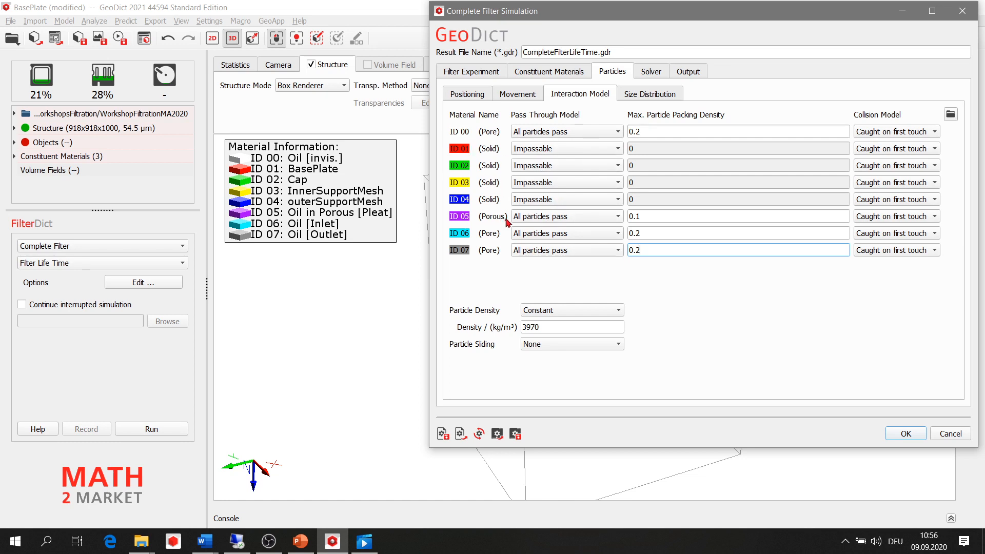
Use the Const. efficiency pass through model for porous ID 05 and set the particle density to 2650 kg/m³
click(562, 220)
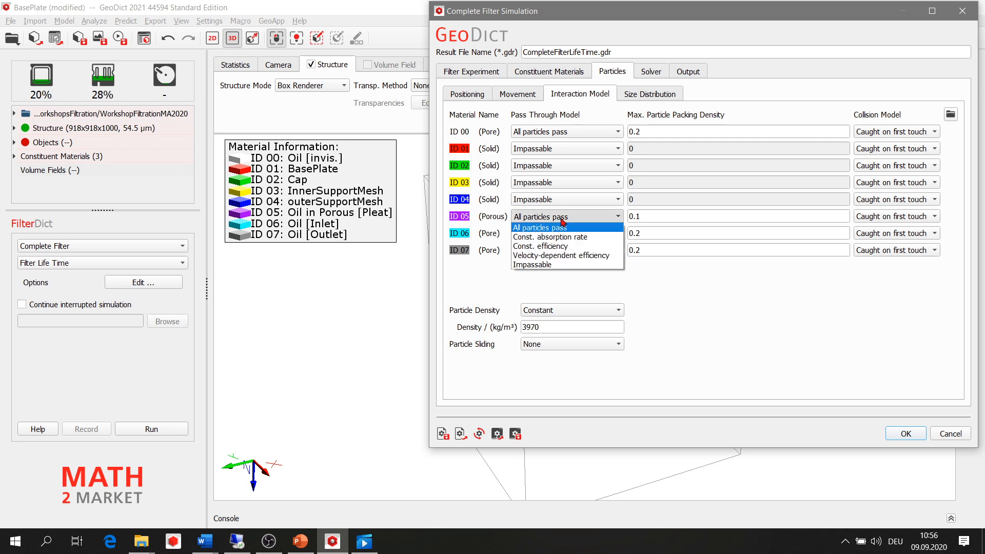
click(564, 247)
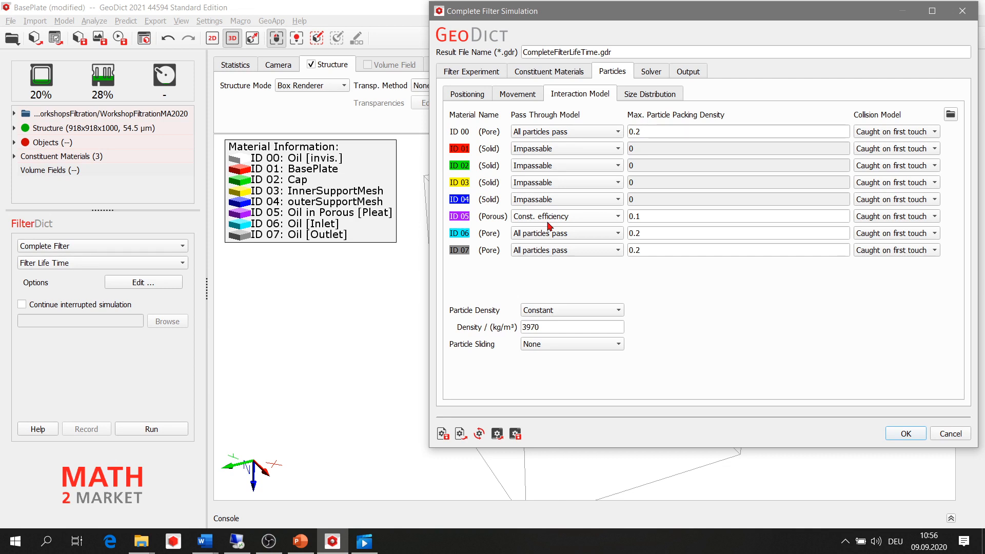
drag(542, 327, 493, 327)
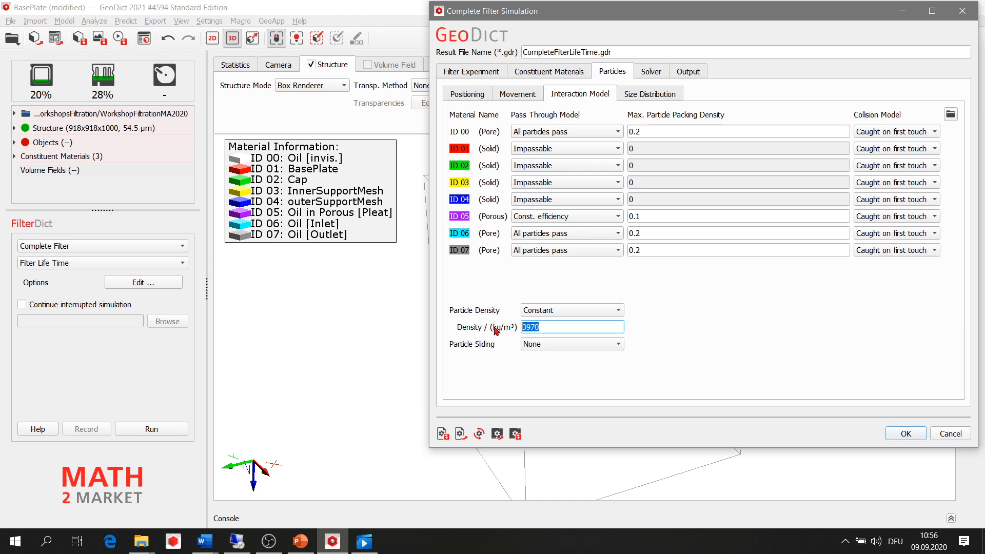
text(2650)
Set the collision model to Sieving for all materials from ID 00 to ID 07
click(920, 134)
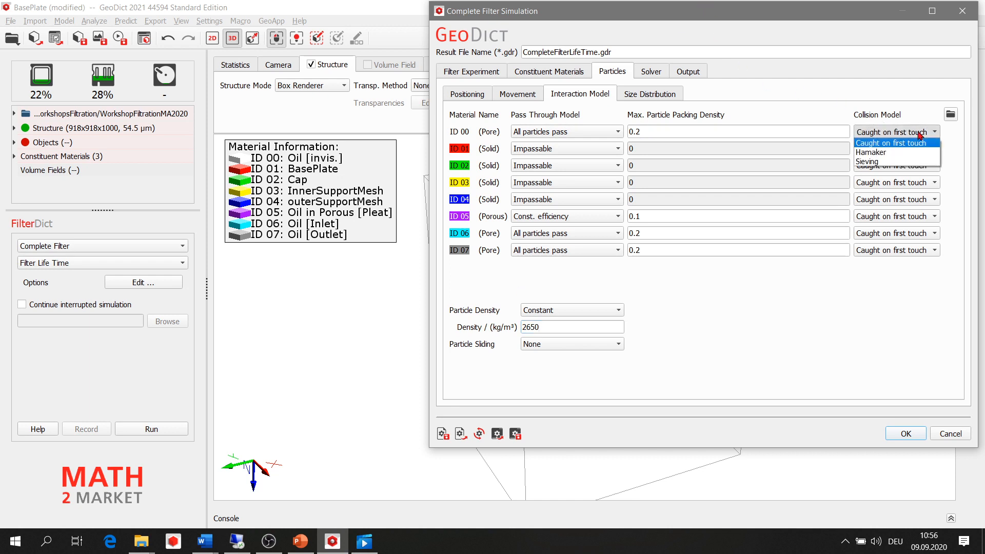
click(911, 160)
click(912, 150)
click(904, 180)
click(897, 166)
click(896, 194)
click(898, 185)
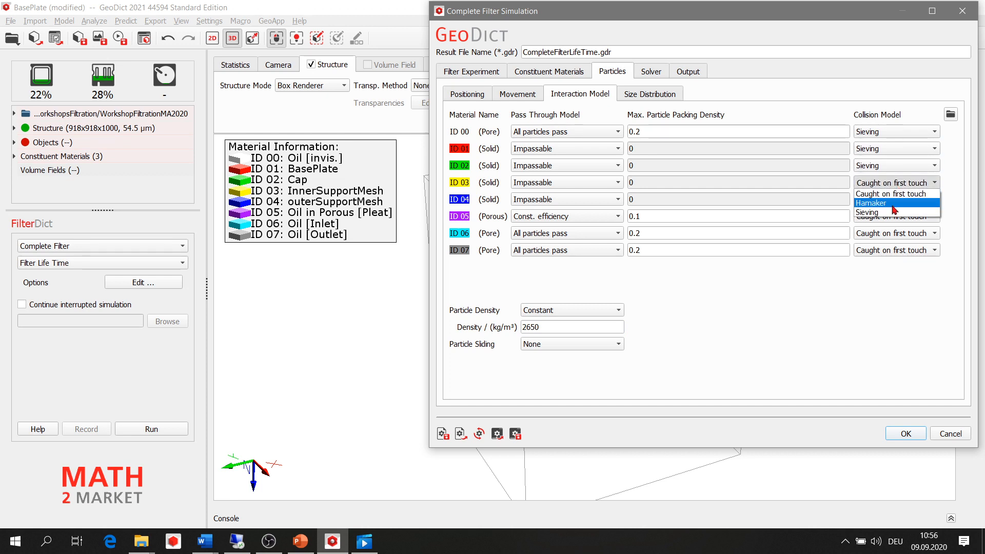
click(891, 212)
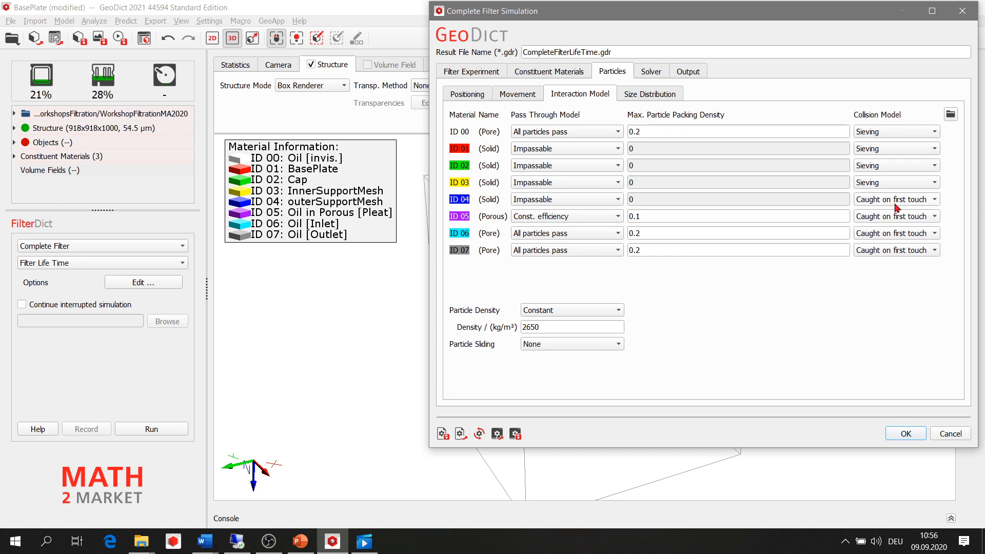
click(897, 200)
click(895, 230)
click(891, 216)
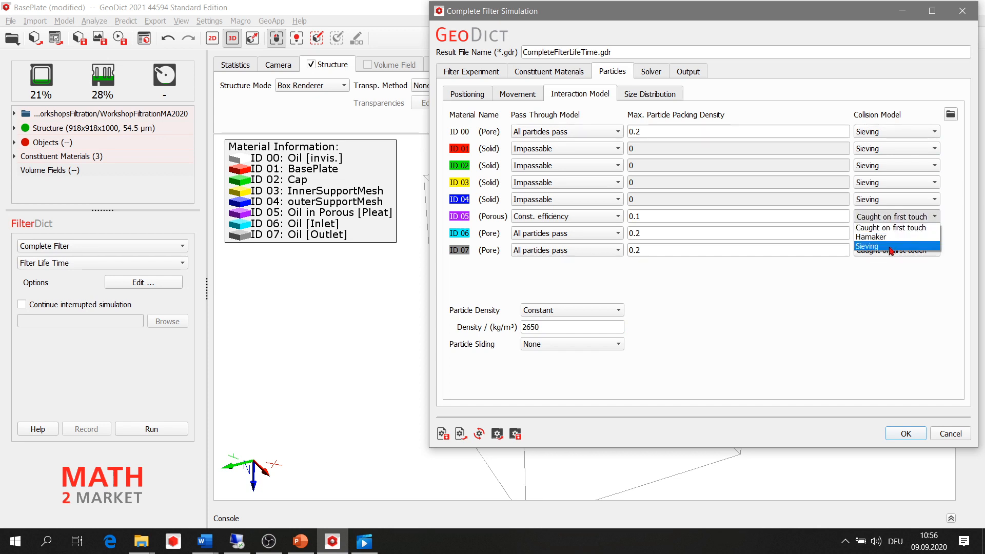
click(891, 248)
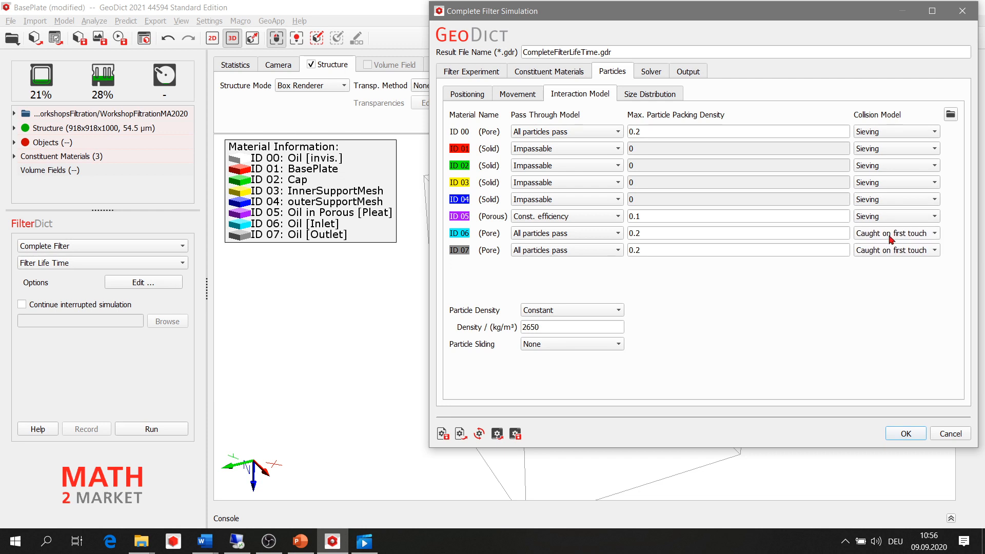
click(891, 236)
click(891, 262)
click(883, 255)
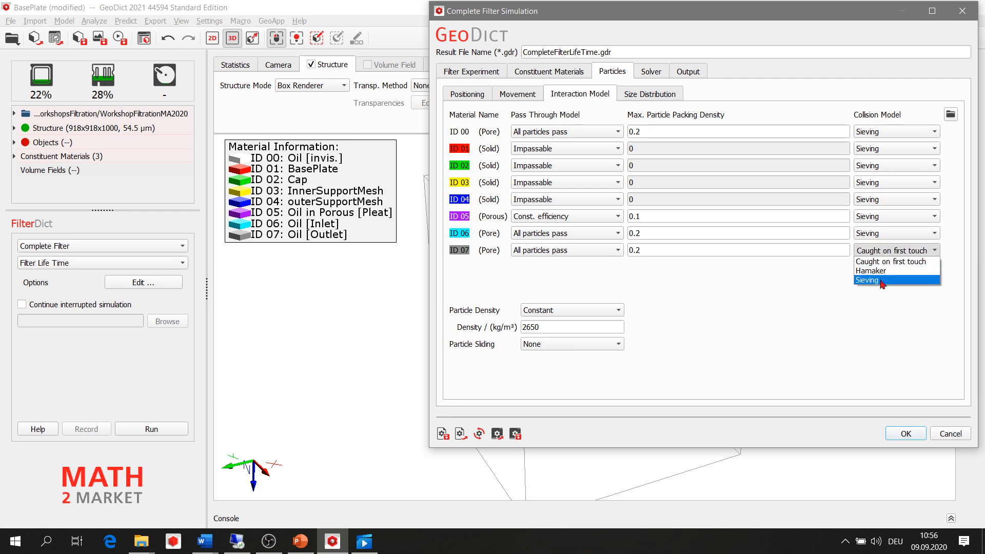
click(884, 278)
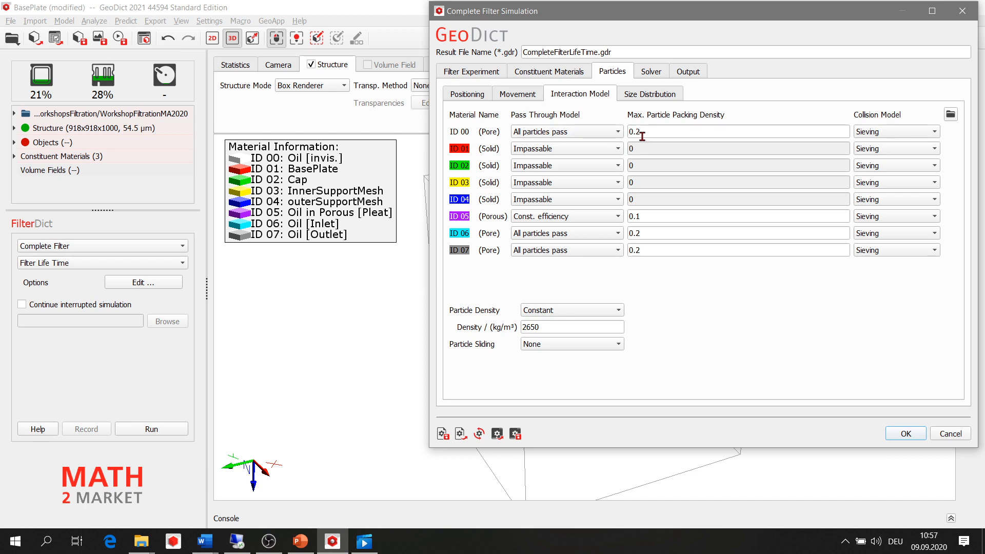
Import the particle size distribution from ISO-12103-1-A4-Coarse.txt in C:\Program Files\Math2Market GmbH\GeoDict 2020\FilterDict
mouse_move(646, 136)
click(651, 95)
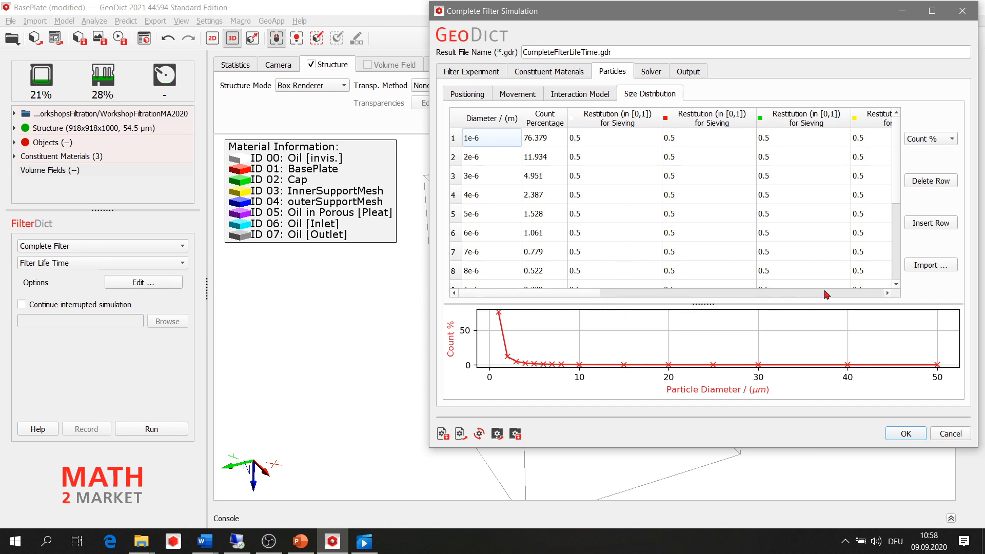
click(928, 268)
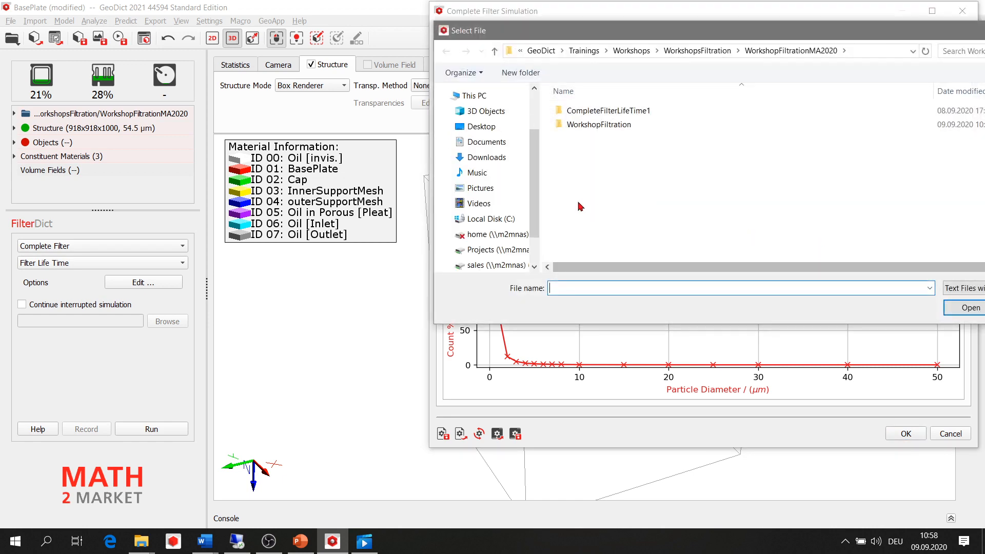
click(487, 220)
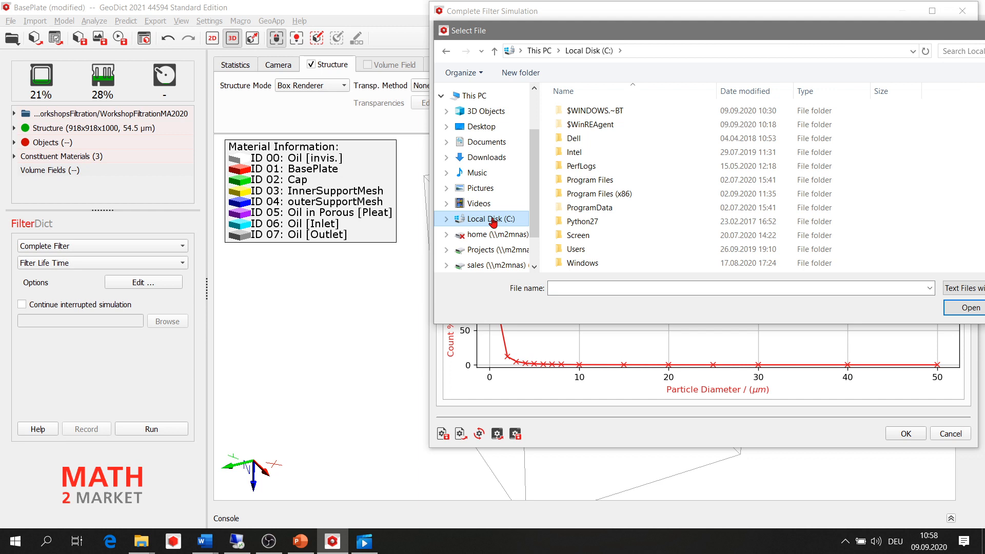
scroll(493, 220, down, 1)
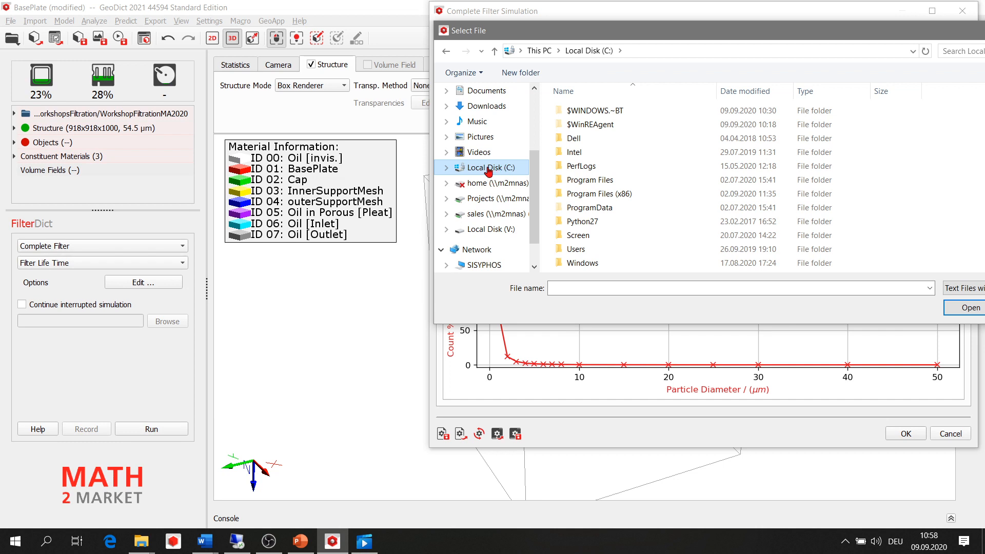
click(594, 184)
double_click(595, 184)
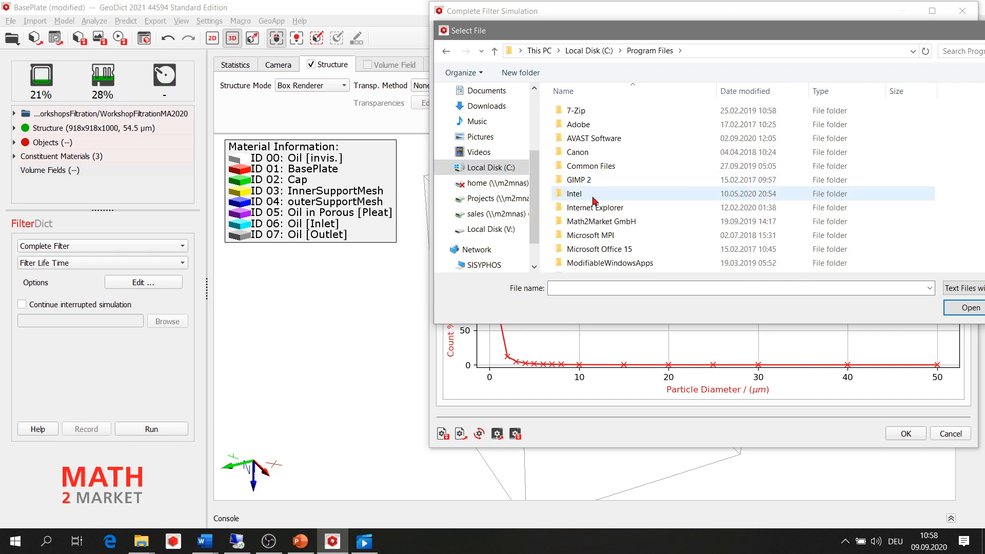
click(594, 224)
double_click(594, 223)
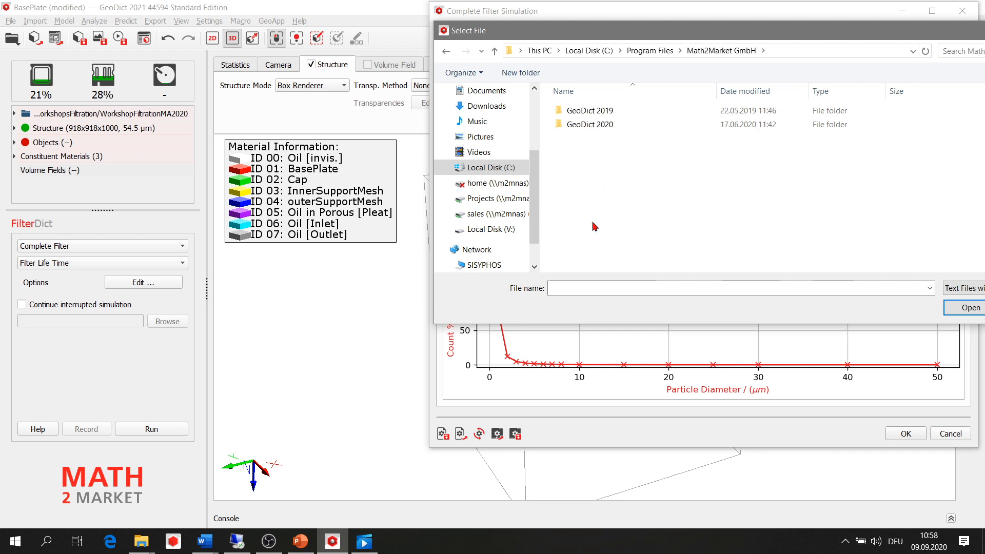
double_click(594, 126)
scroll(594, 126, down, 2)
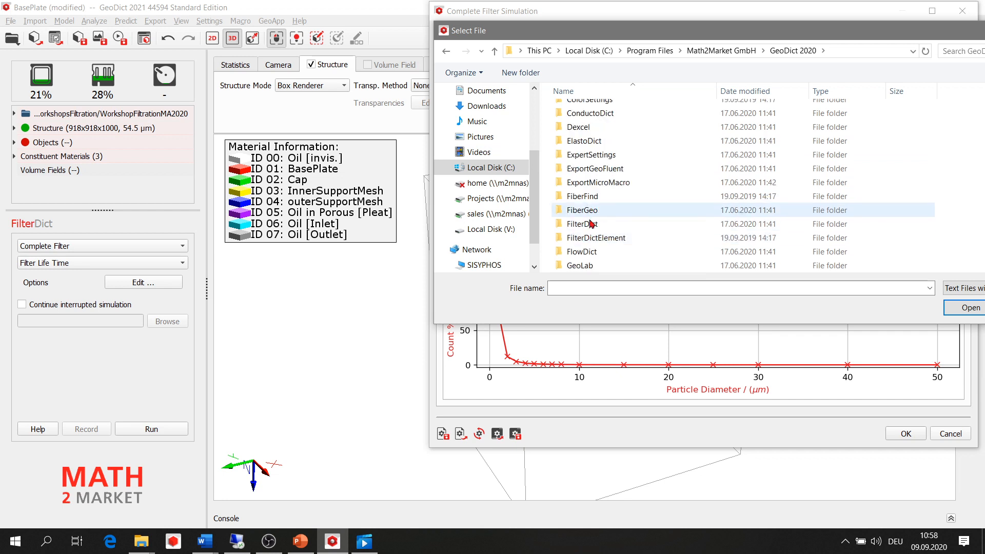
click(588, 227)
double_click(588, 225)
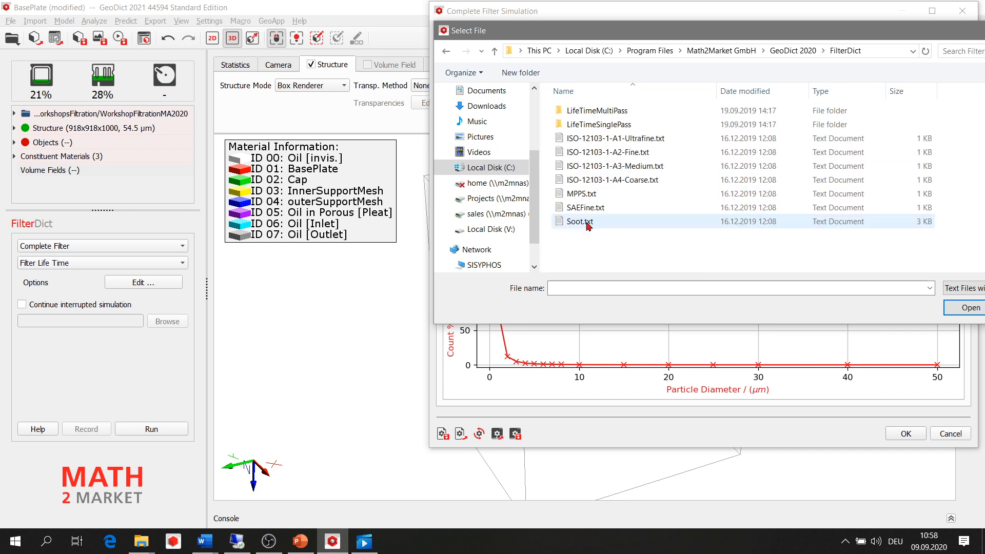
click(625, 180)
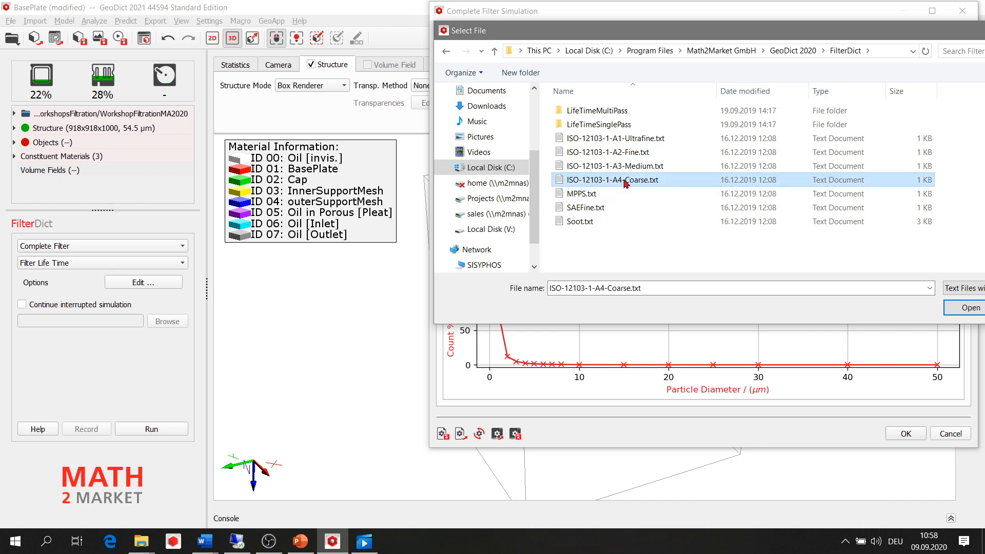
click(967, 310)
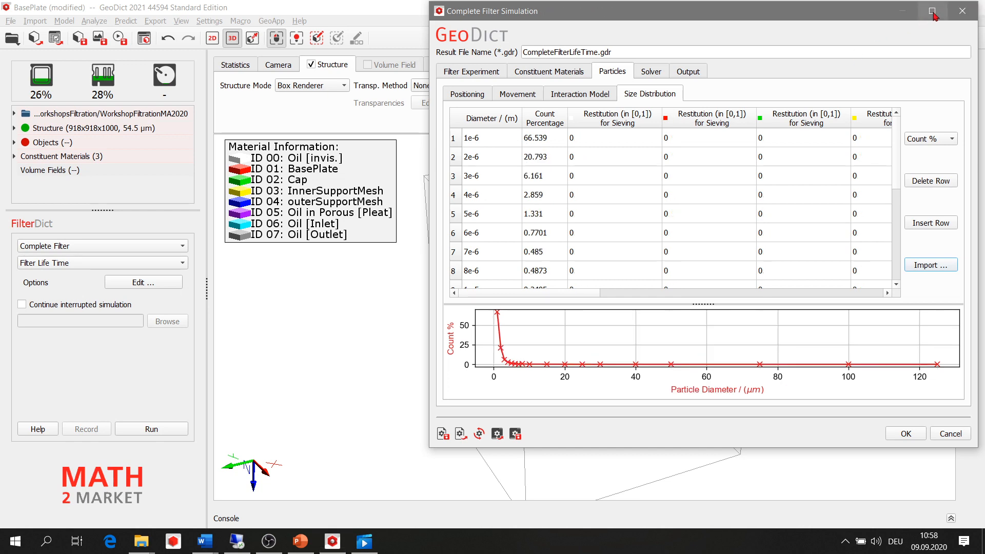
Maximize the simulation dialog and review the imported diameters, count percentages, restitution, media thickness and efficiency columns
click(932, 13)
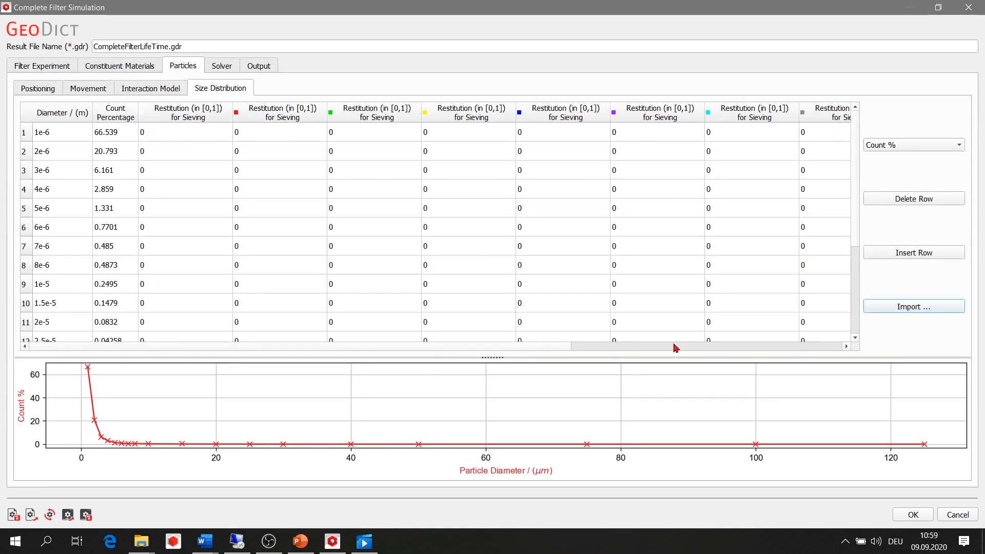
drag(569, 345, 847, 337)
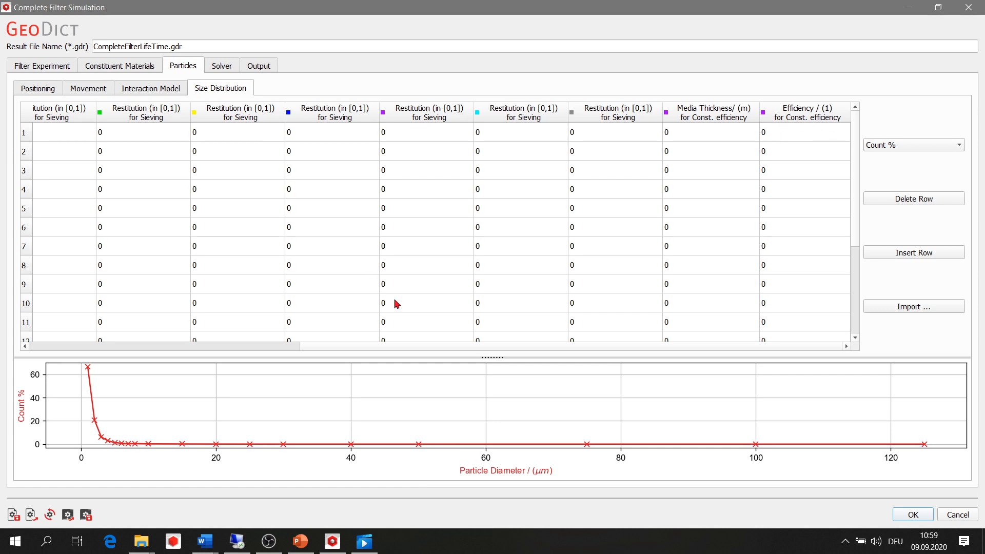
drag(306, 346, 34, 345)
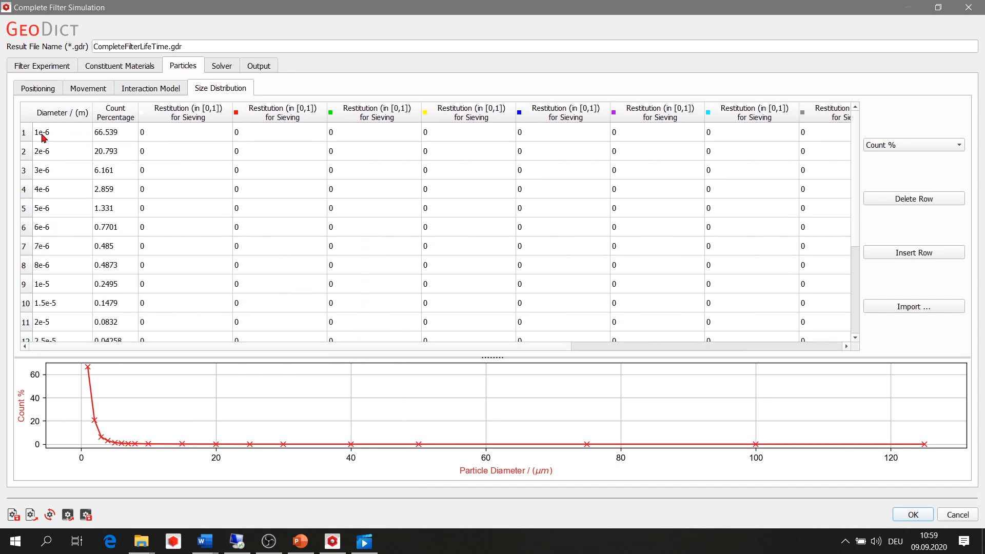
drag(857, 236, 848, 354)
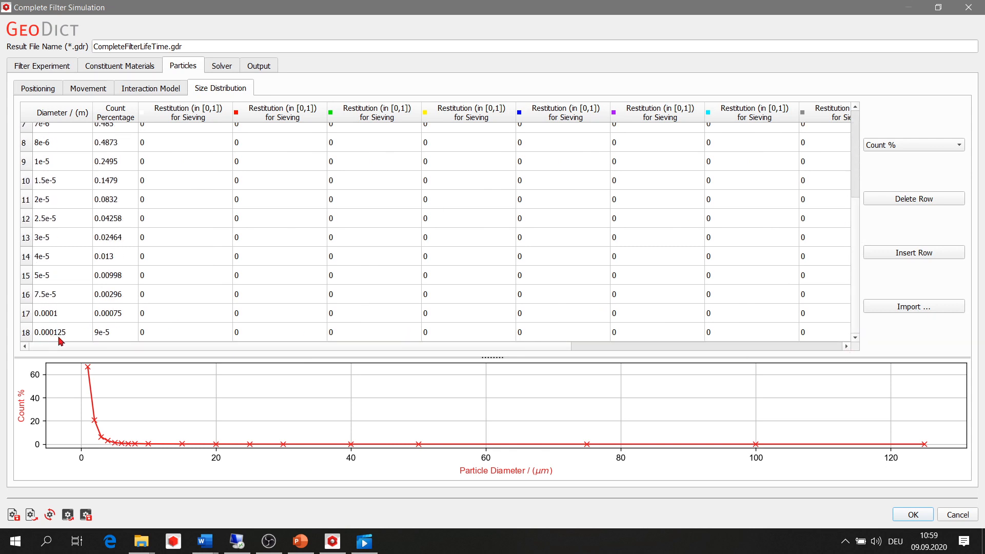
click(845, 346)
drag(857, 303, 865, 193)
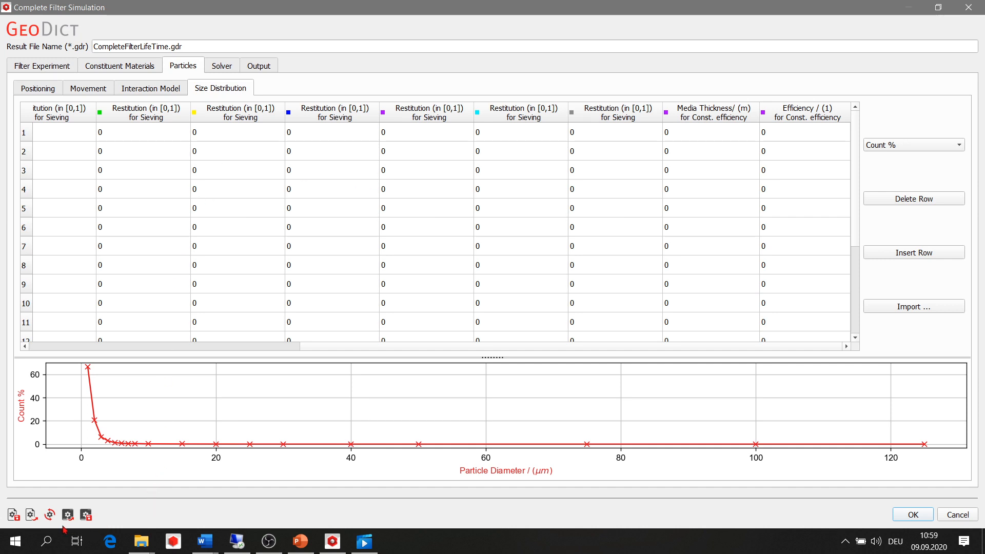
Load the project settings from CompleteFilterLifeTime1.gps, overwriting the current constituent material settings as well
click(31, 515)
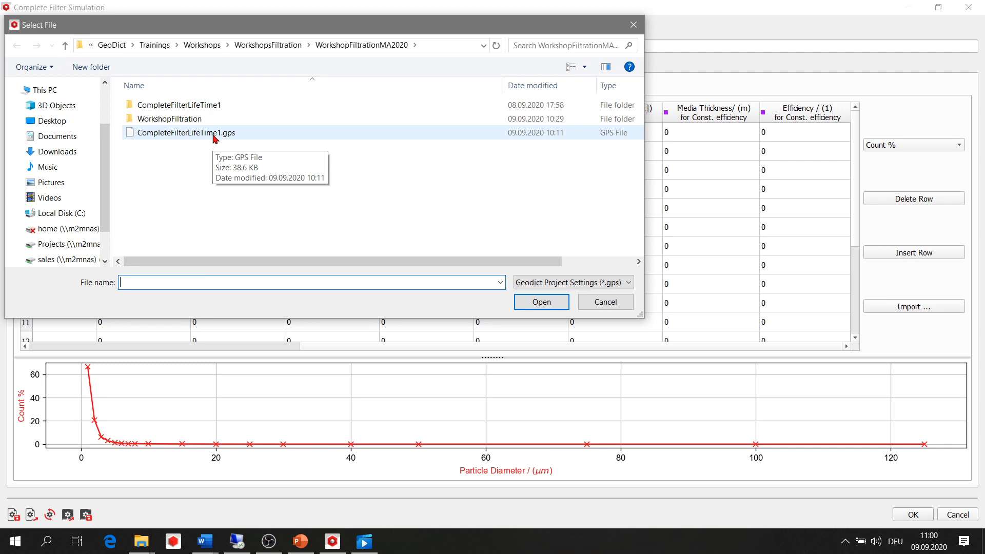
click(214, 136)
click(537, 304)
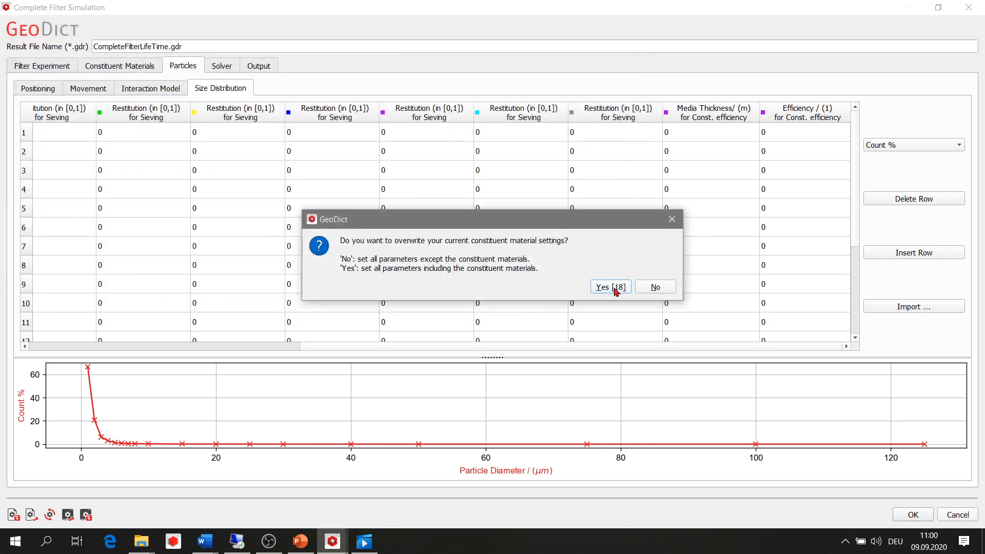
click(614, 288)
click(603, 348)
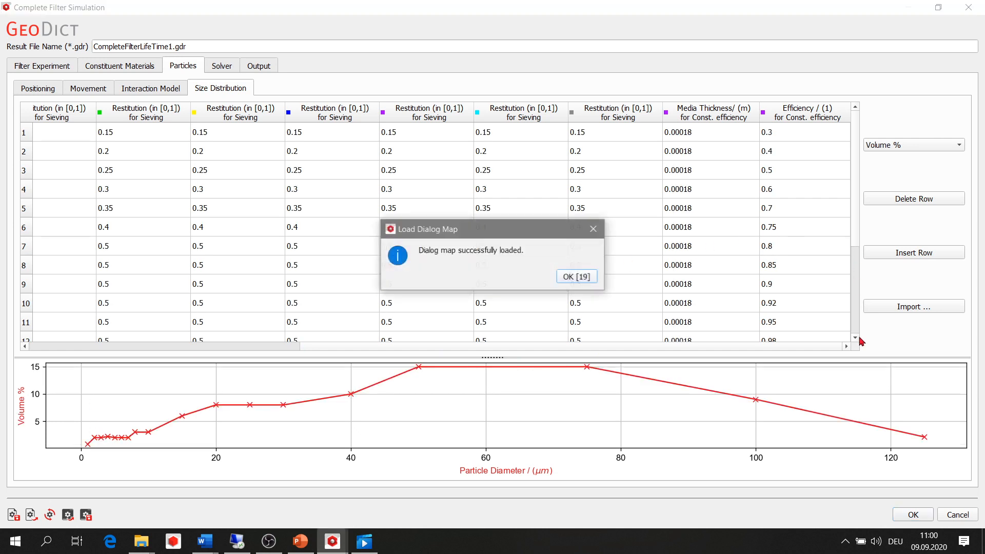
click(569, 280)
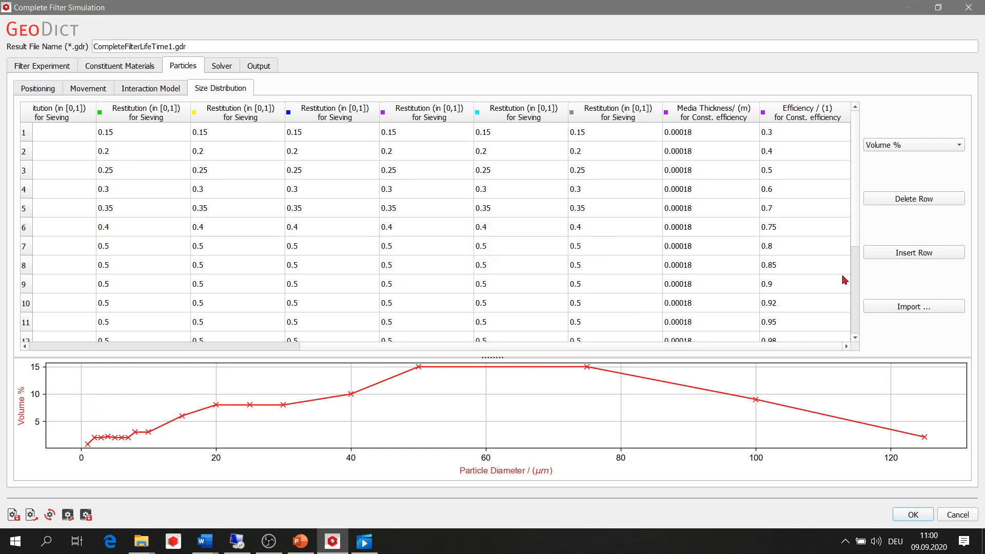
Examine the loaded size distribution table, comparing particle diameters with volume percentages, restitution factors, media thickness and efficiency per particle size
drag(436, 346, 199, 337)
click(199, 336)
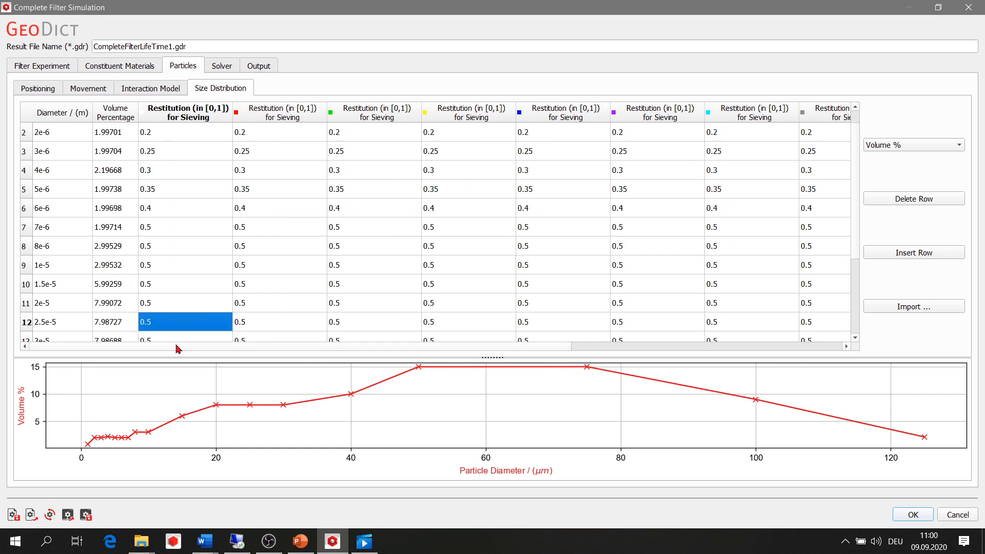
scroll(798, 279, up, 1)
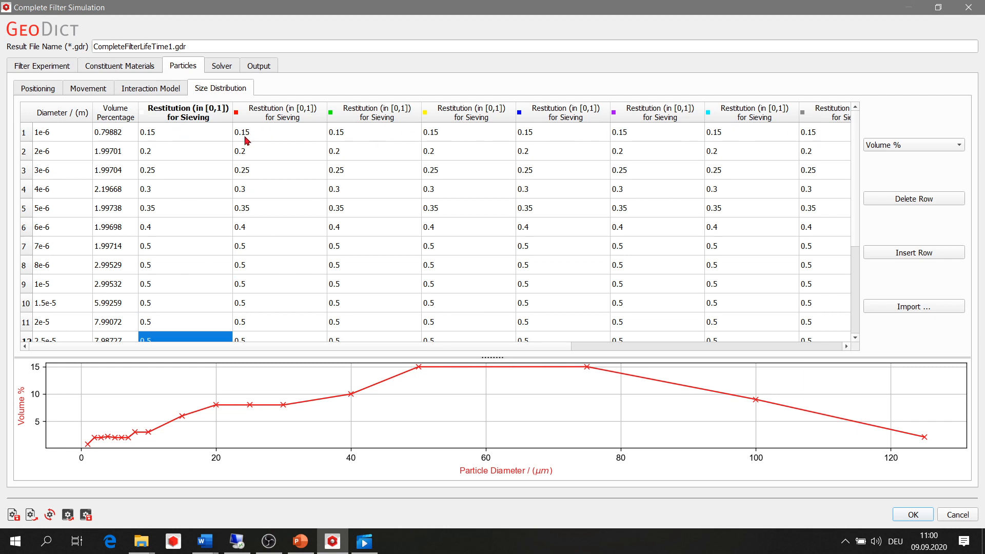
mouse_move(254, 141)
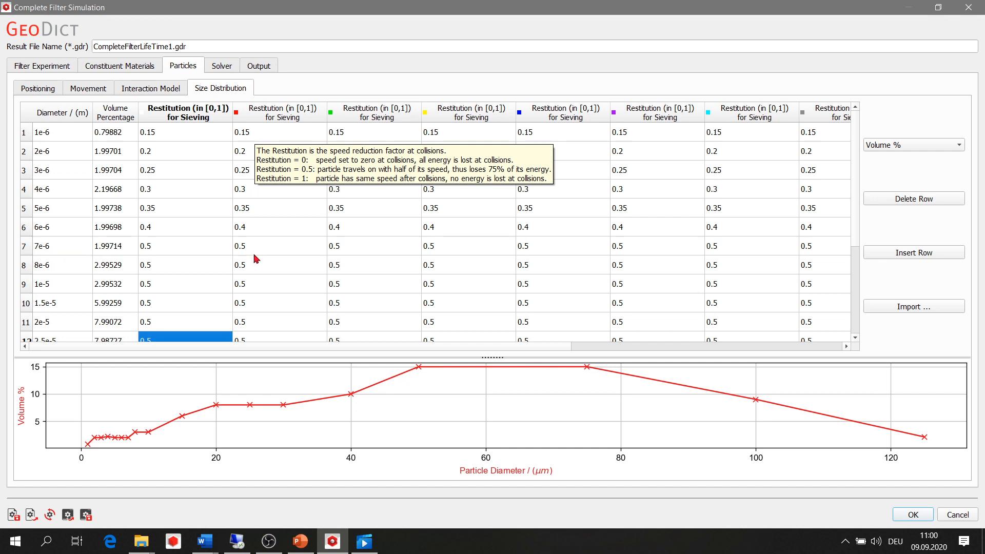
scroll(257, 261, down, 2)
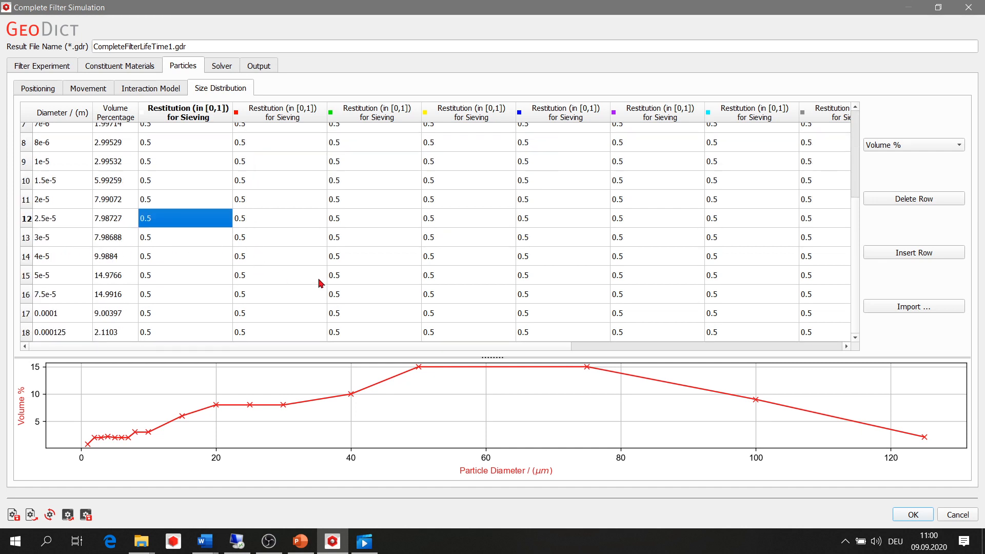
drag(508, 347, 582, 350)
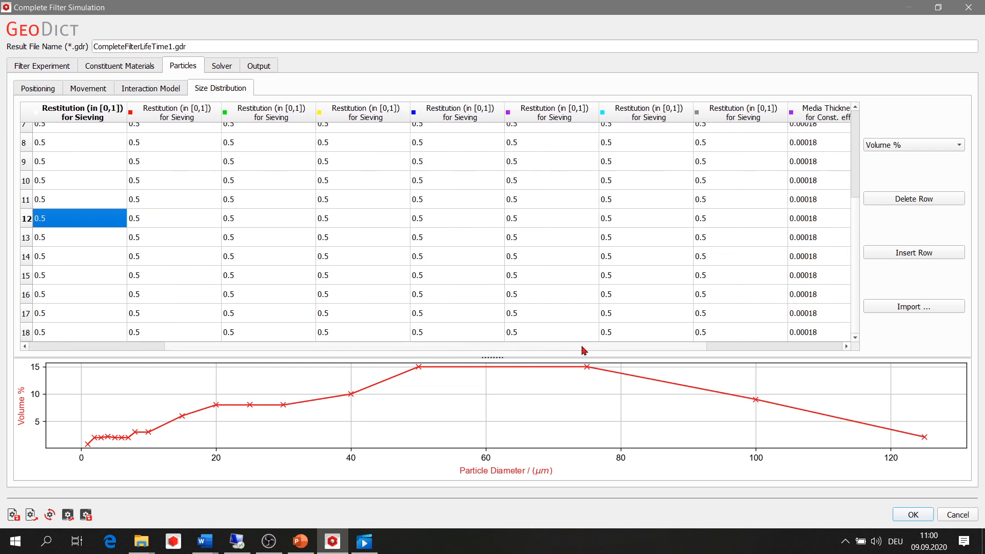
scroll(436, 256, up, 2)
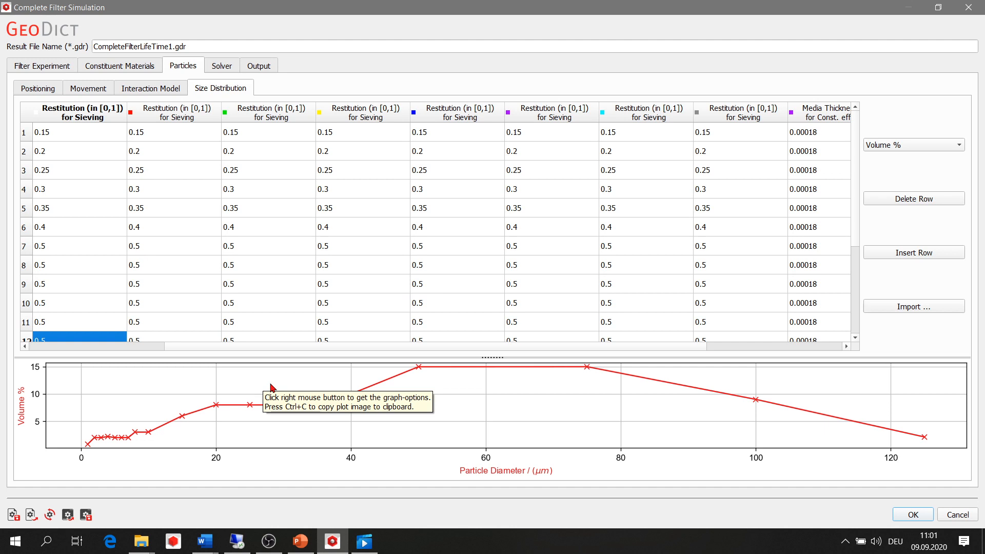
drag(668, 348, 836, 346)
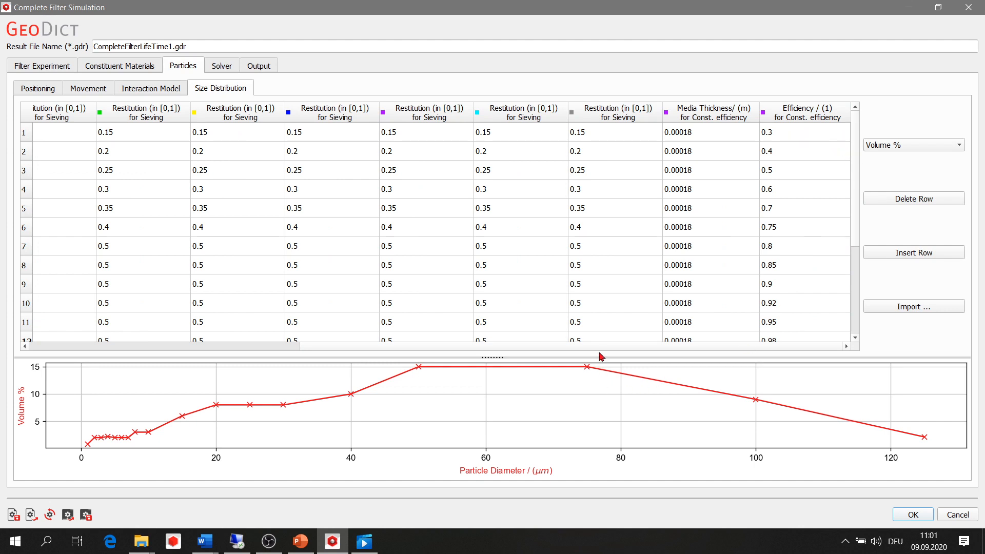
drag(590, 347, 317, 352)
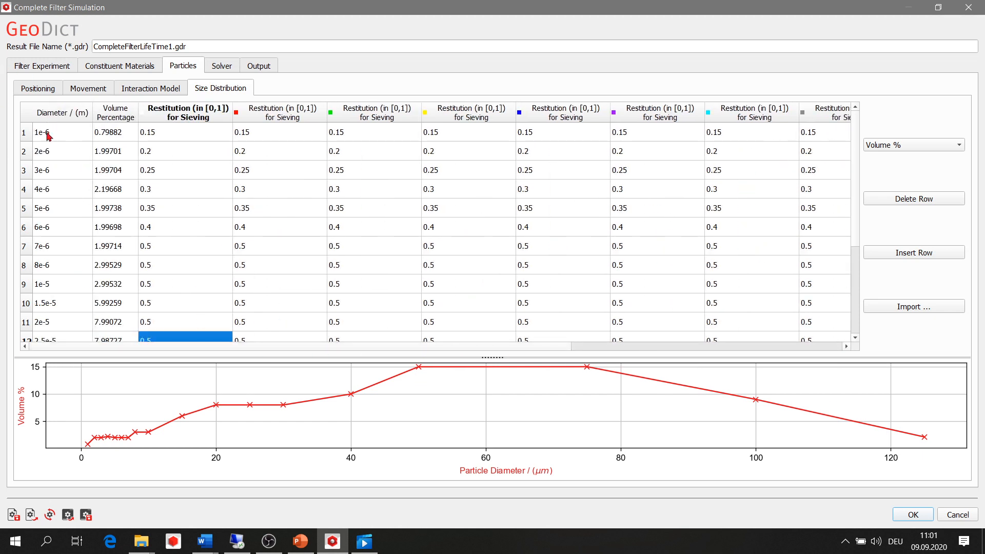
click(818, 349)
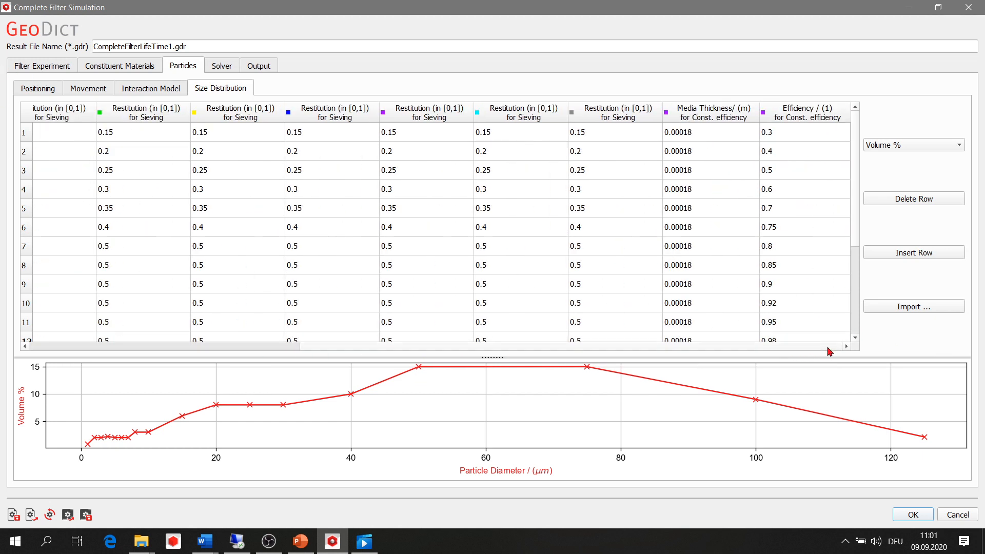
Review the restitution and constant efficiency values for the larger particle diameters, and check the flow solver and batch settings
drag(856, 231, 854, 338)
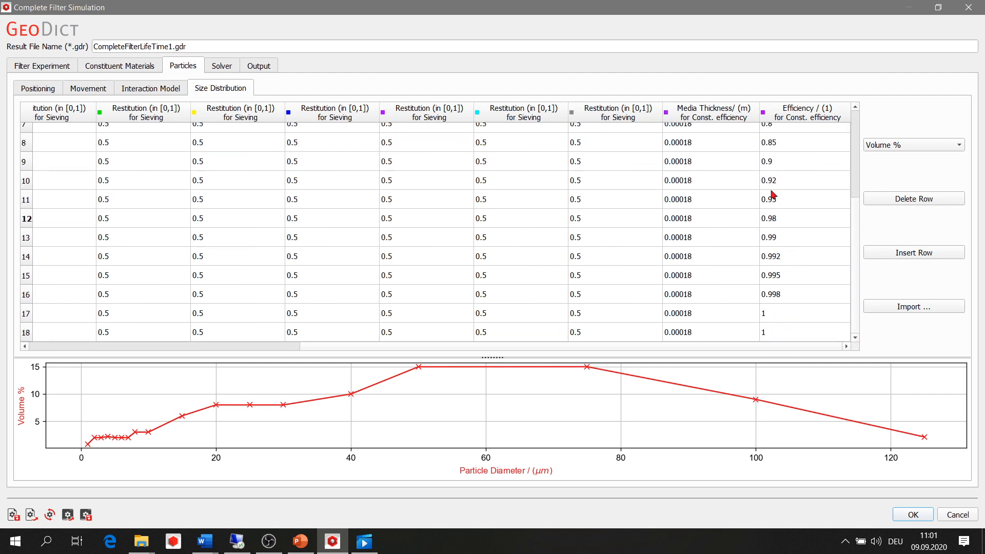
drag(560, 347, 280, 345)
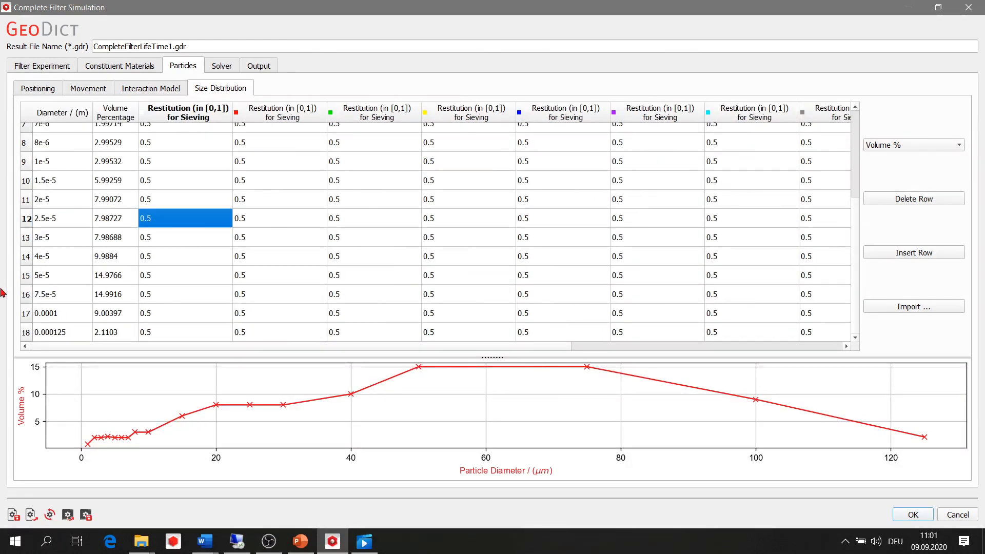
drag(558, 345, 849, 353)
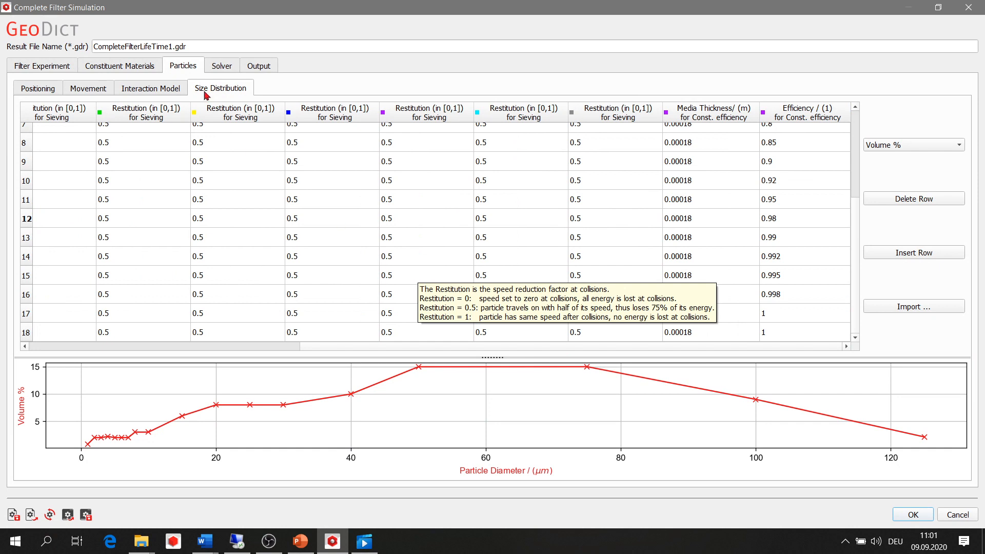
click(221, 67)
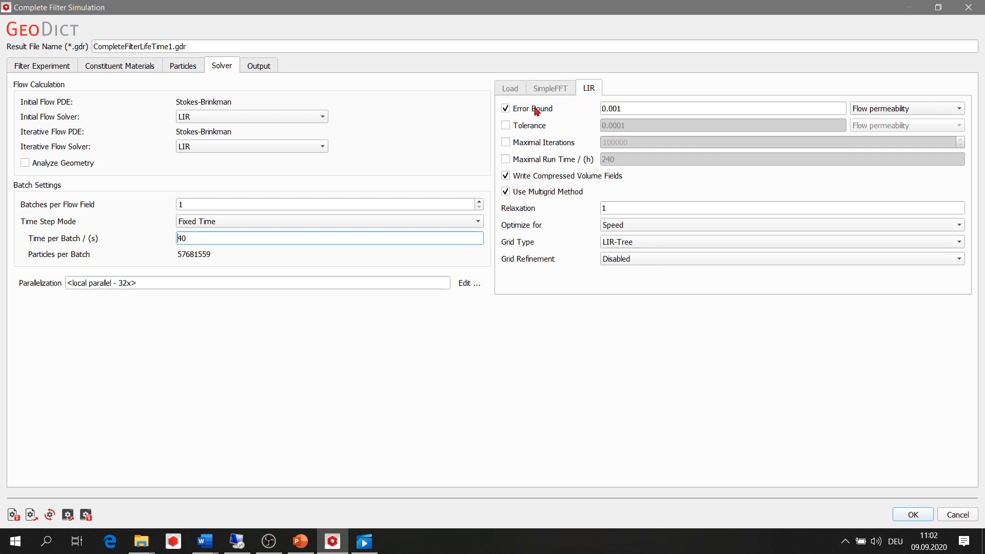
Try the Keep last output option for the flow field and switch it back to Keep all
click(269, 69)
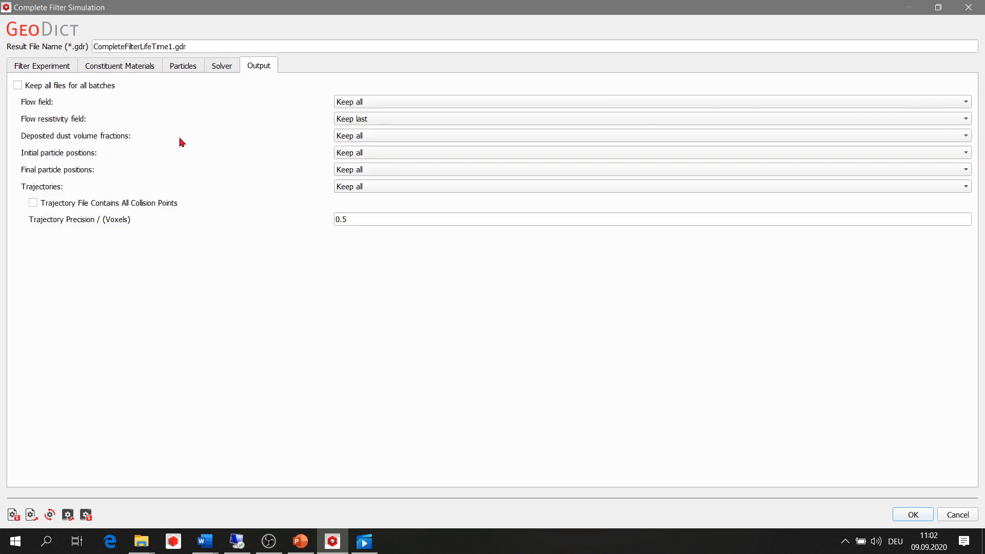
click(361, 104)
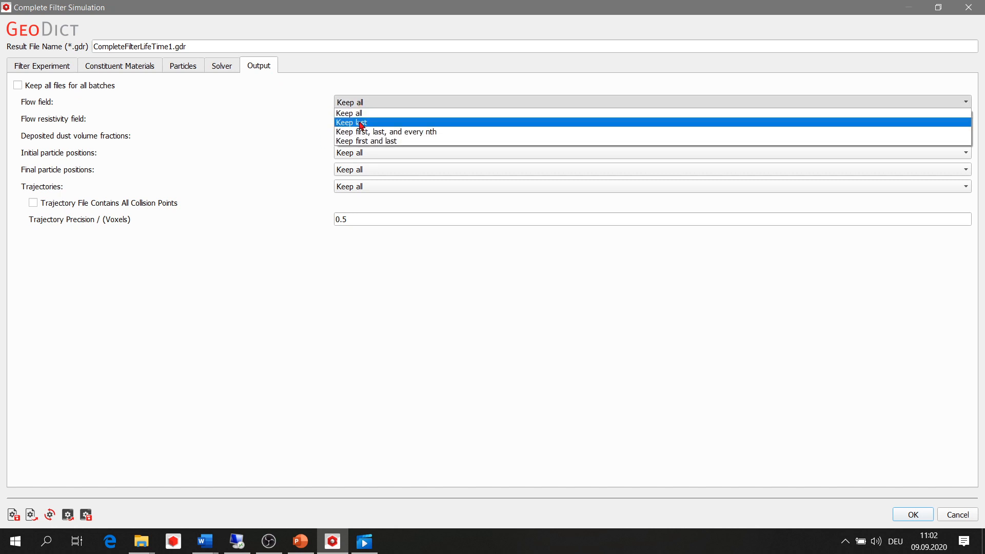
click(361, 123)
click(362, 103)
click(363, 114)
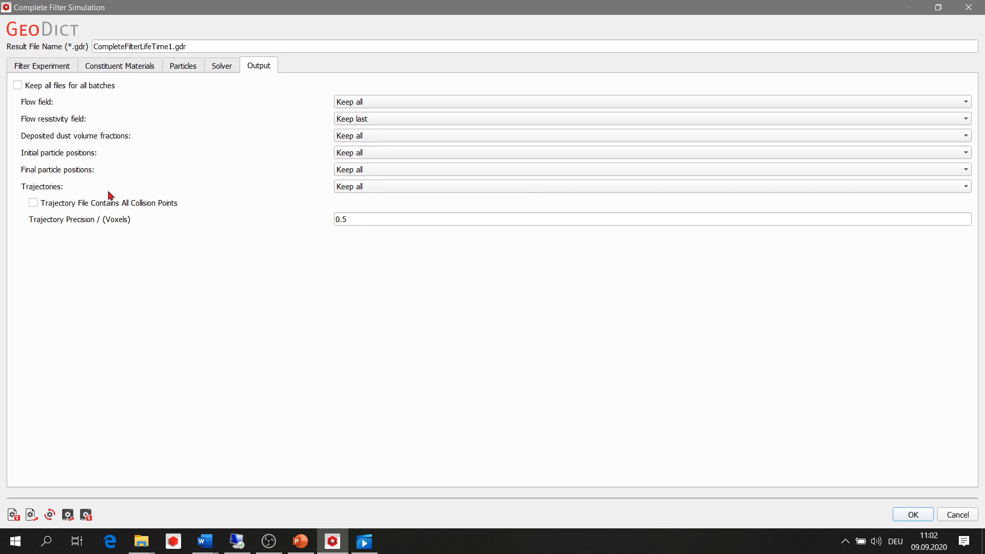
Recheck the solver, constituent material and filter experiment settings, and accept the complete filter simulation parameters
mouse_move(354, 191)
click(222, 67)
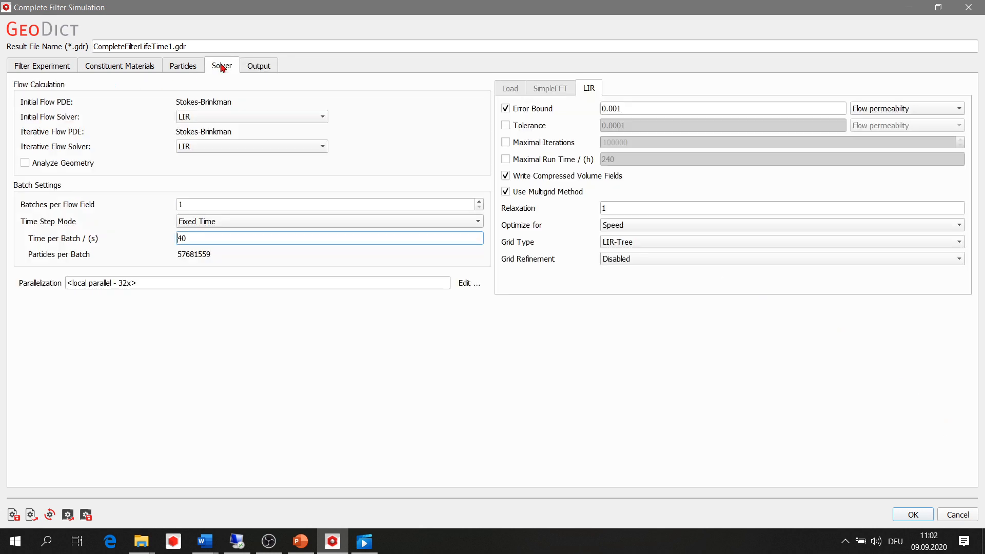
click(190, 68)
click(144, 68)
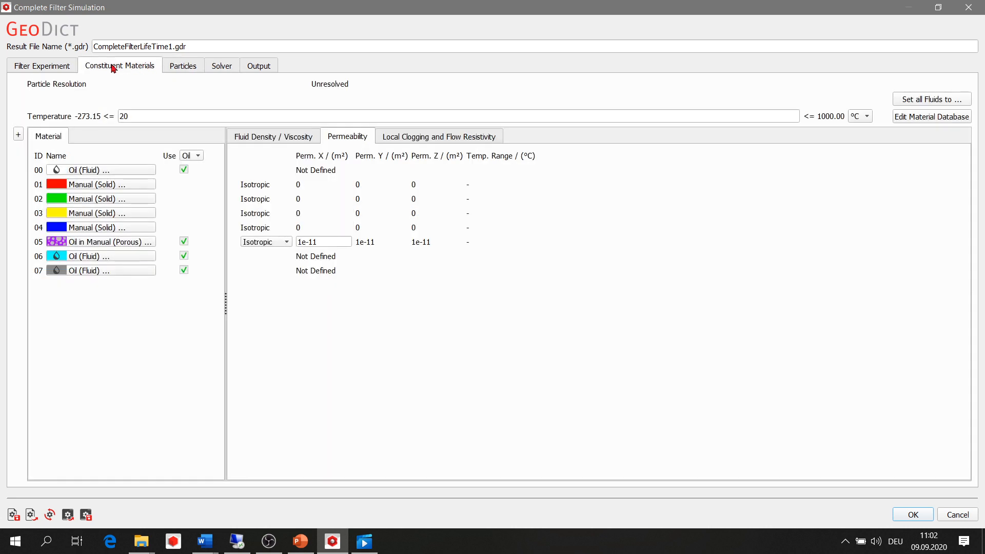
click(41, 67)
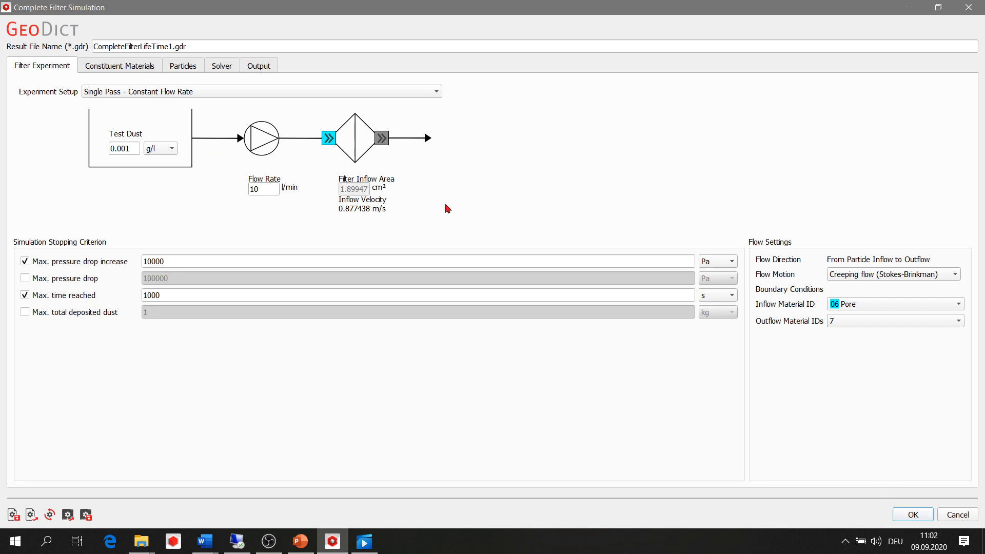
click(912, 514)
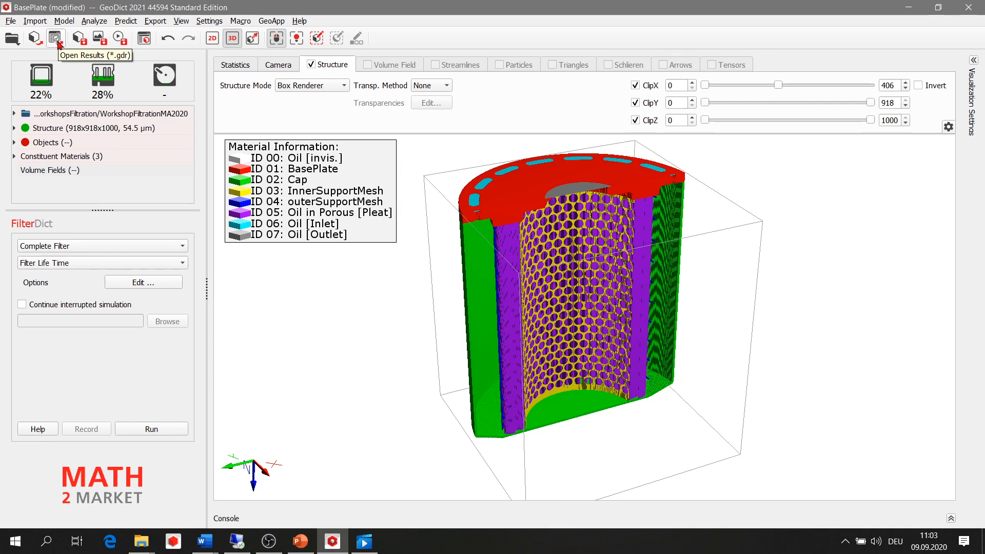
Open the result file CompleteFilterLifeTime1.gdr and reposition the Result Viewer window over the model
click(10, 22)
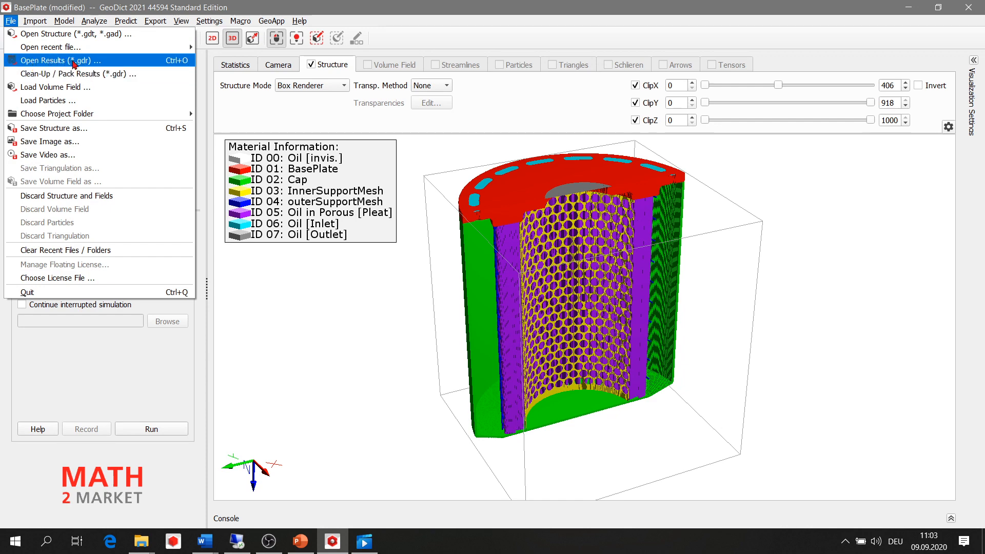
click(74, 61)
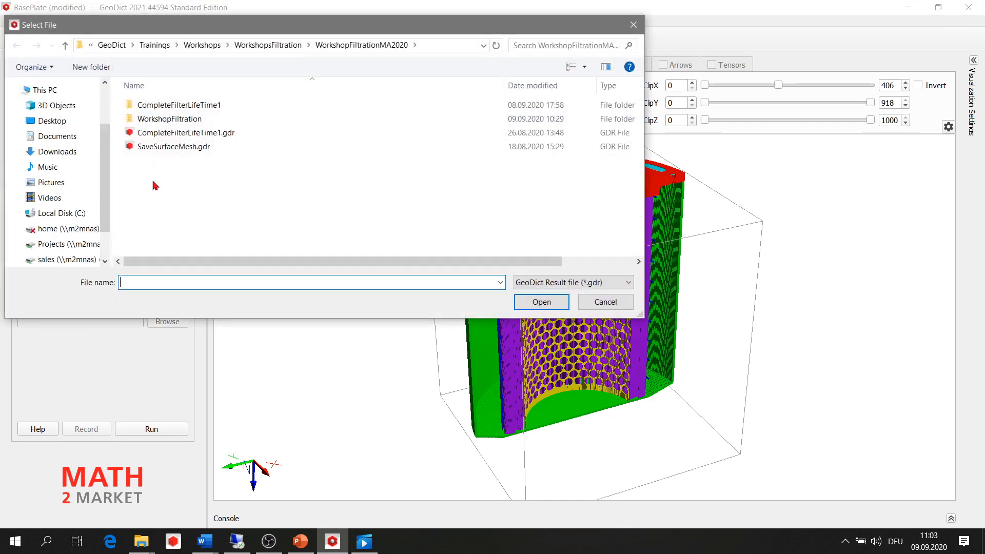
click(210, 134)
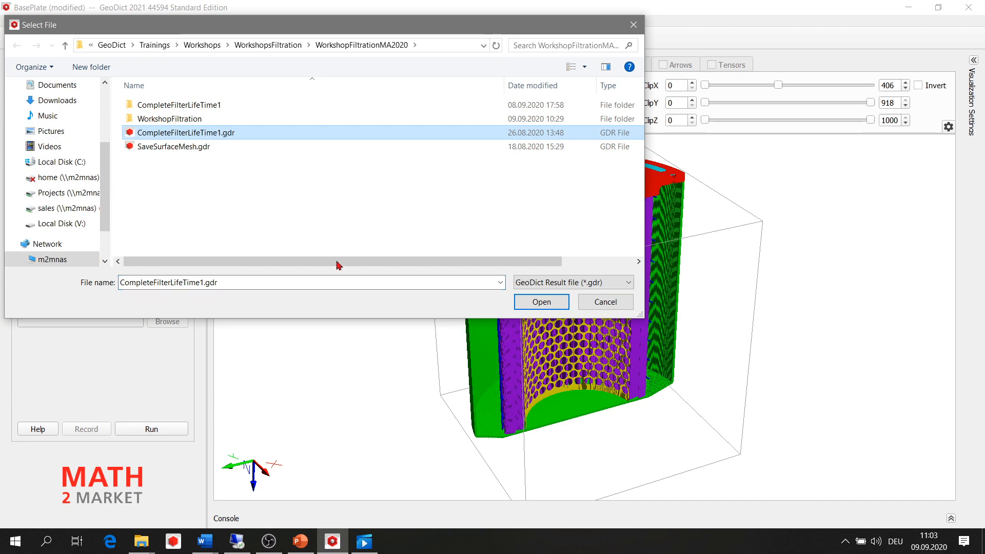
click(535, 305)
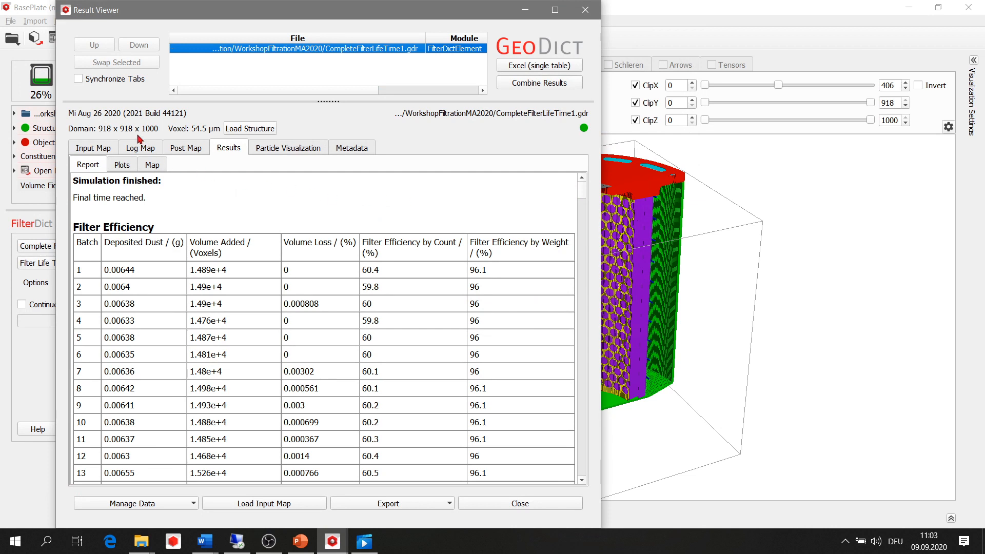
drag(298, 15, 382, 14)
drag(248, 15, 311, 16)
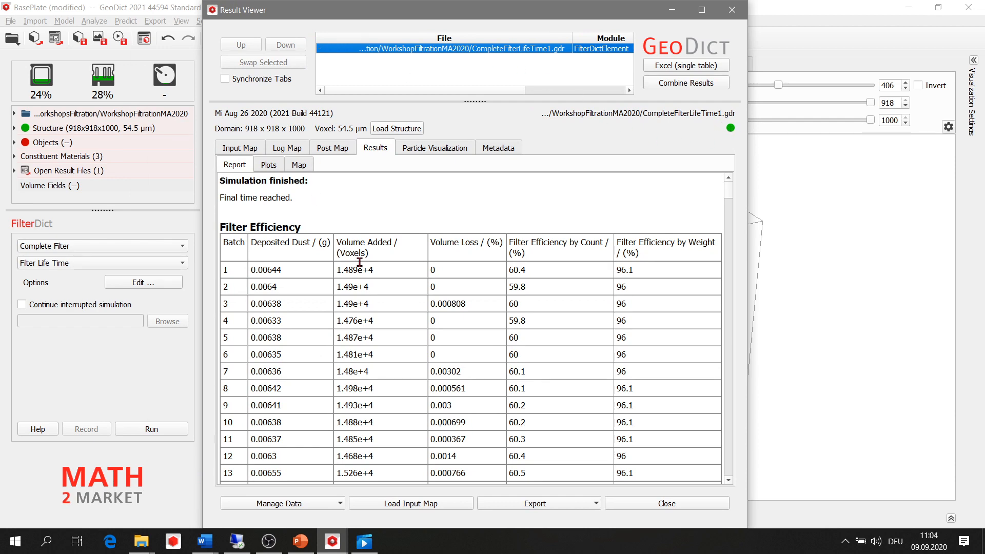
drag(548, 12, 431, 46)
mouse_move(562, 326)
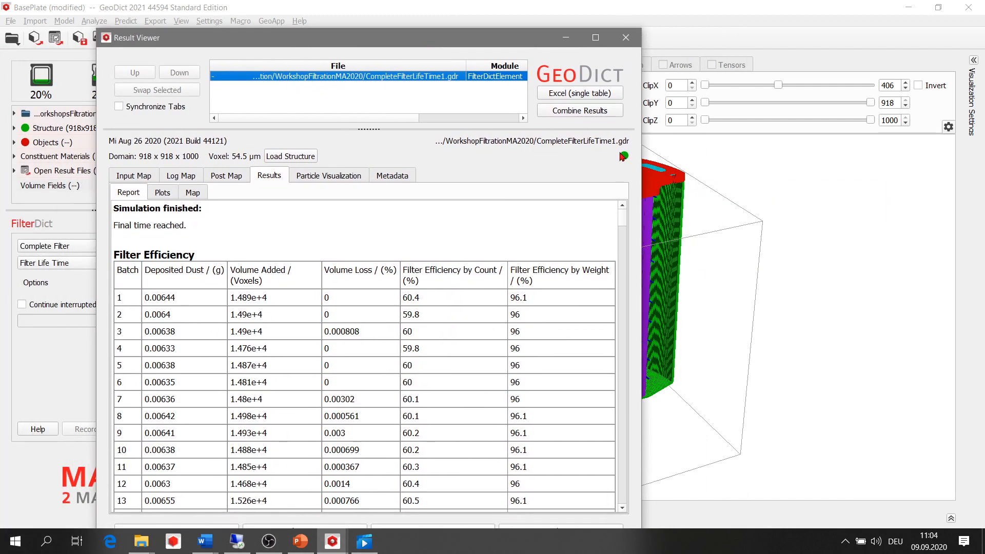
mouse_move(652, 209)
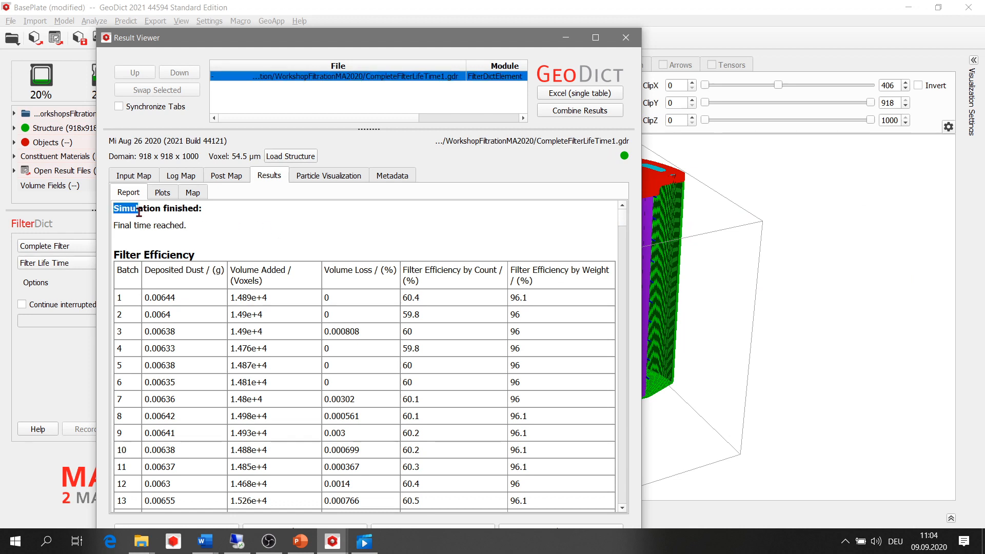
Read the report's simulation finish reason, filter efficiency per batch, volume loss and pressure drop tables
drag(114, 209, 188, 215)
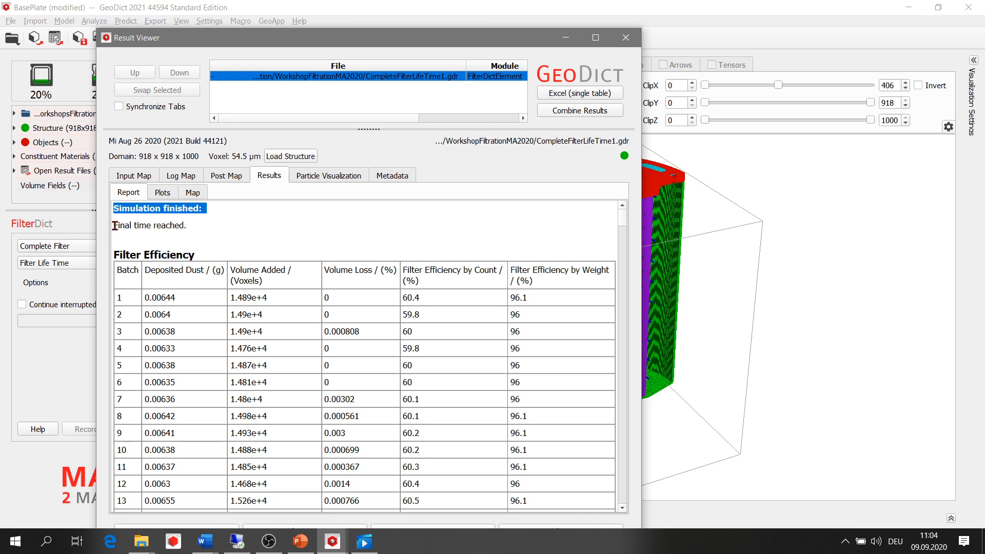
click(192, 227)
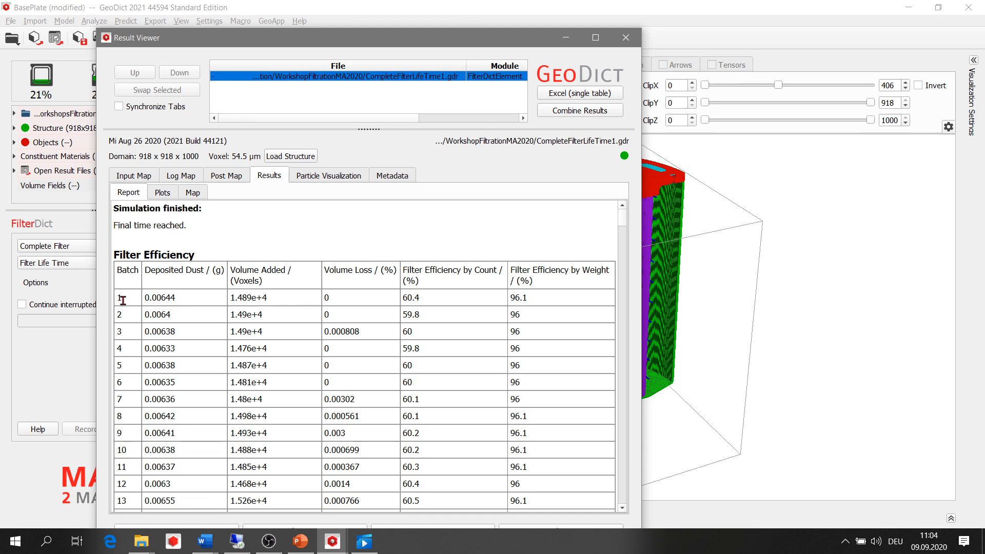
scroll(123, 300, down, 9)
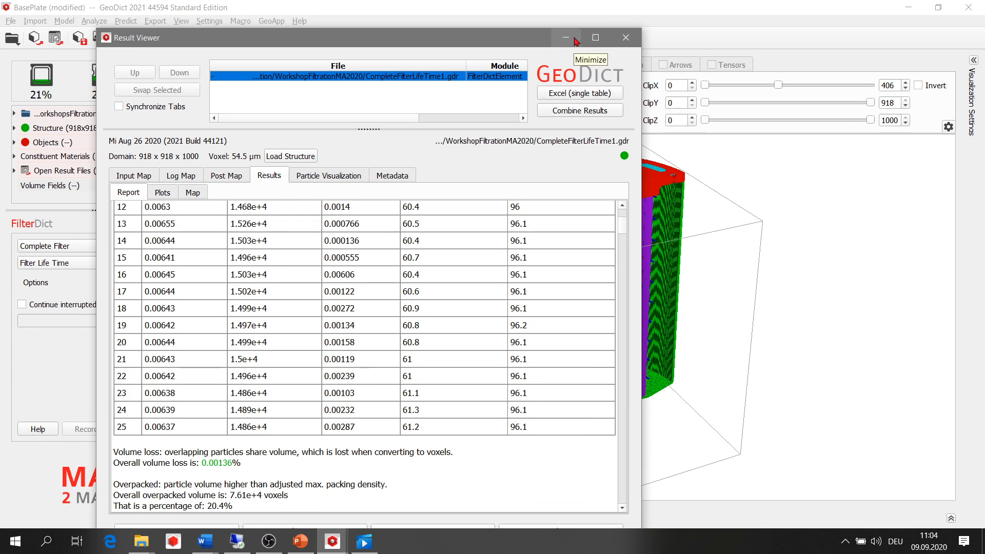
scroll(167, 302, down, 8)
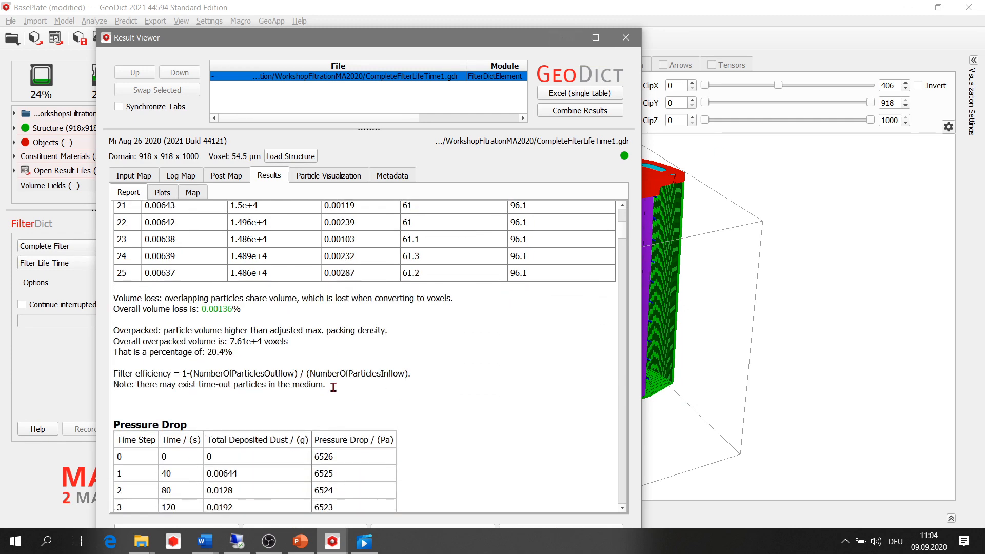
scroll(129, 301, down, 8)
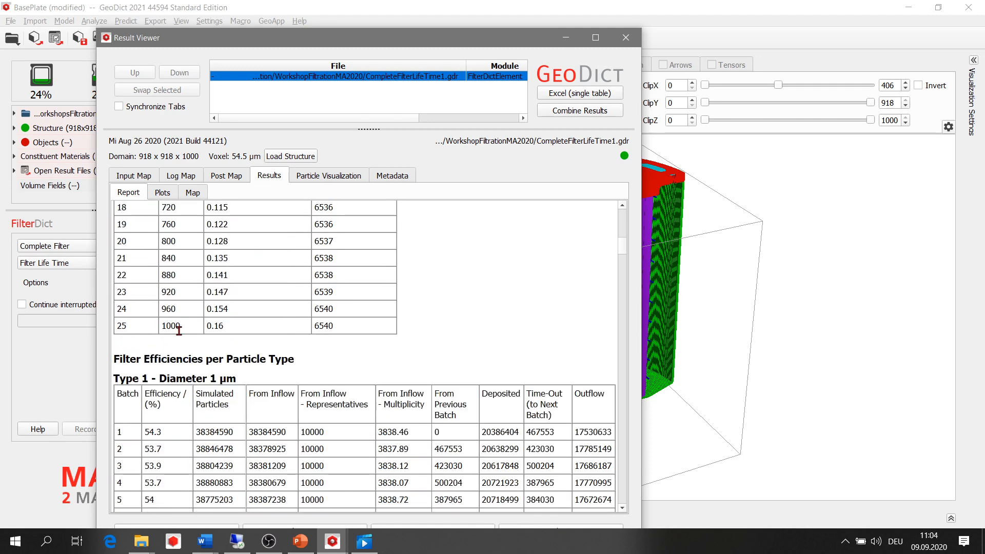
Check the maximum time stopping criterion against the 40 s time per batch in the filter life time options, and close them
click(565, 38)
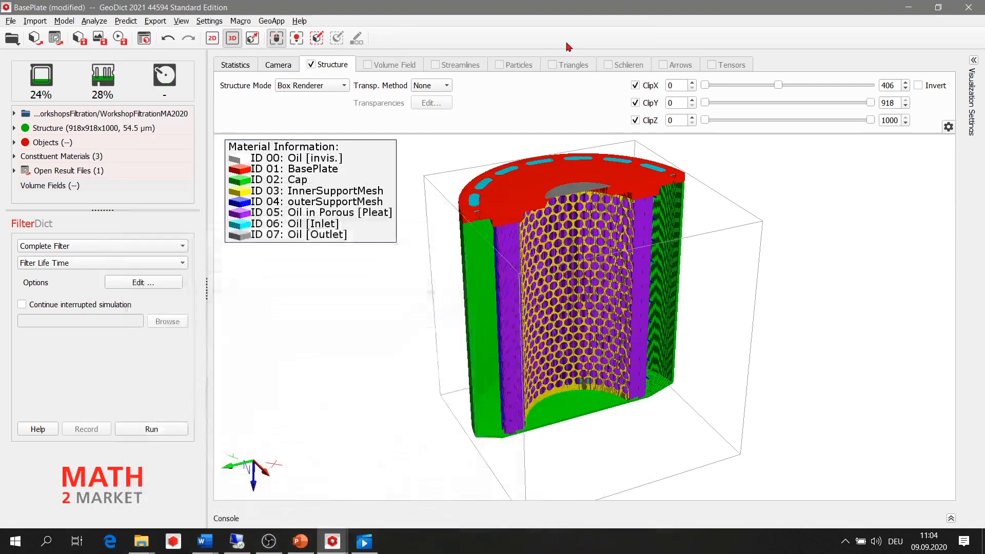
click(149, 282)
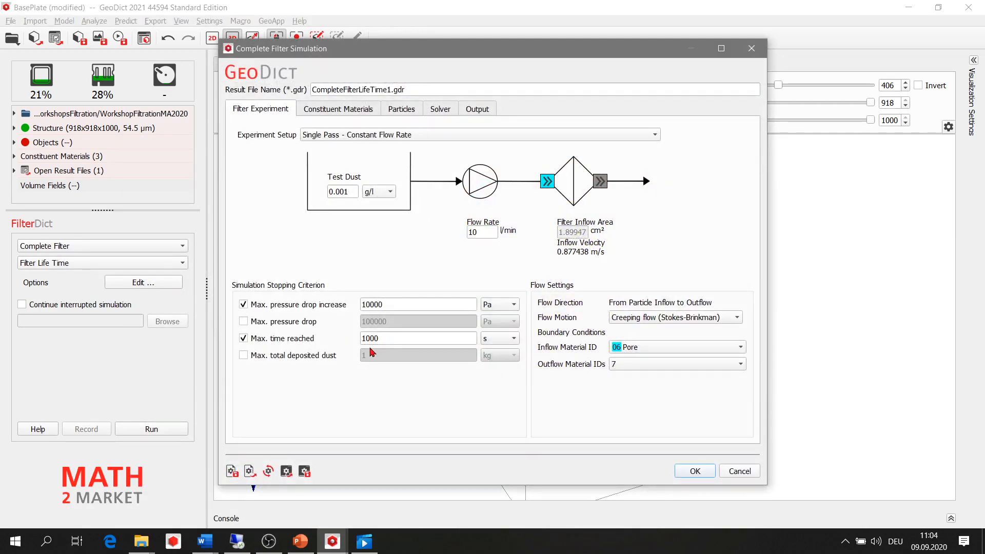
click(444, 113)
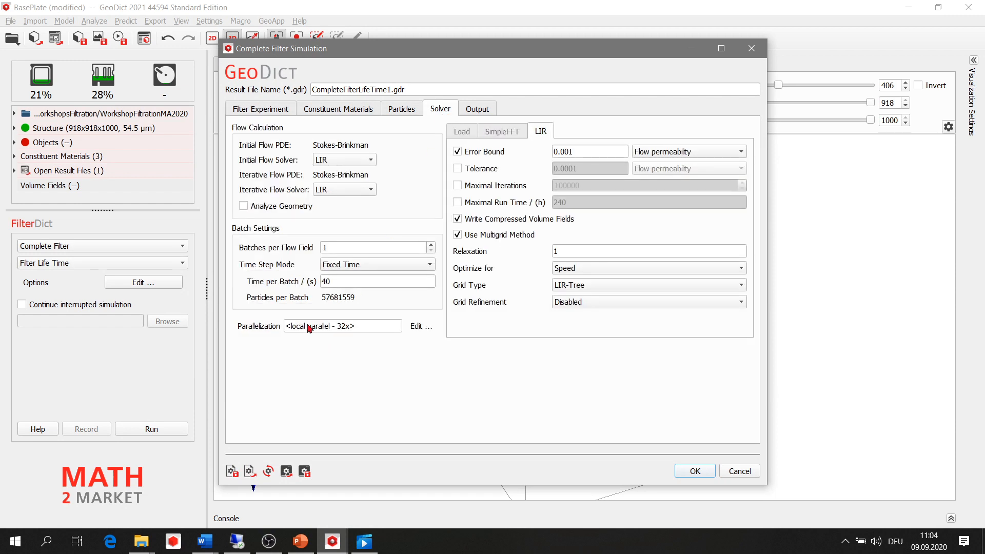
double_click(324, 283)
text(40)
click(276, 110)
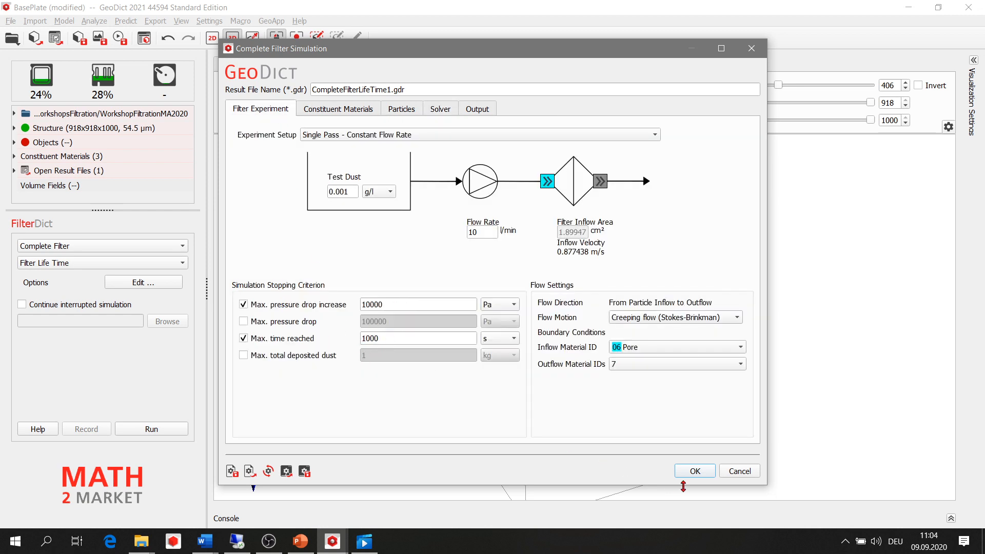
click(692, 470)
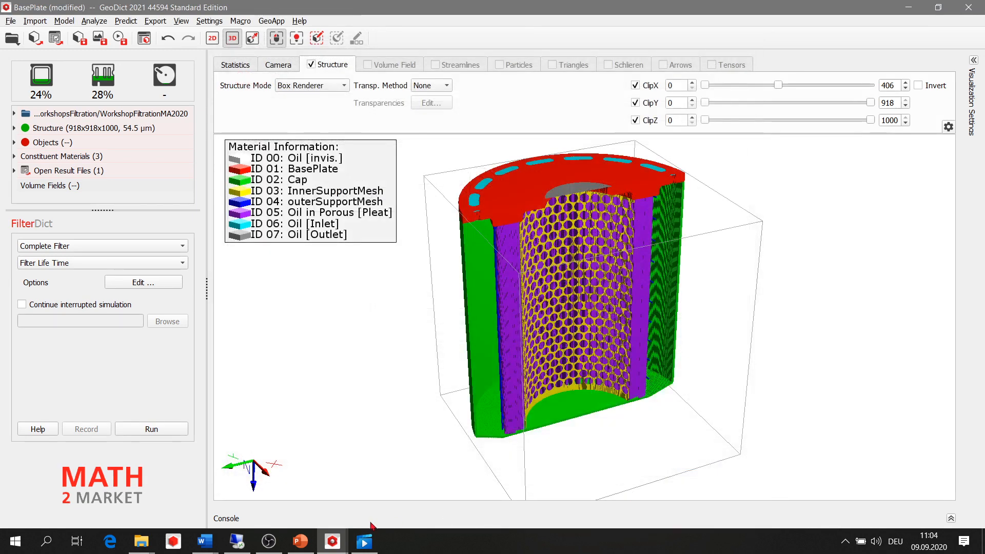
Return to the Result Viewer and examine deposited dust, volume loss and filter efficiency by count and weight for each batch
mouse_move(333, 540)
click(390, 498)
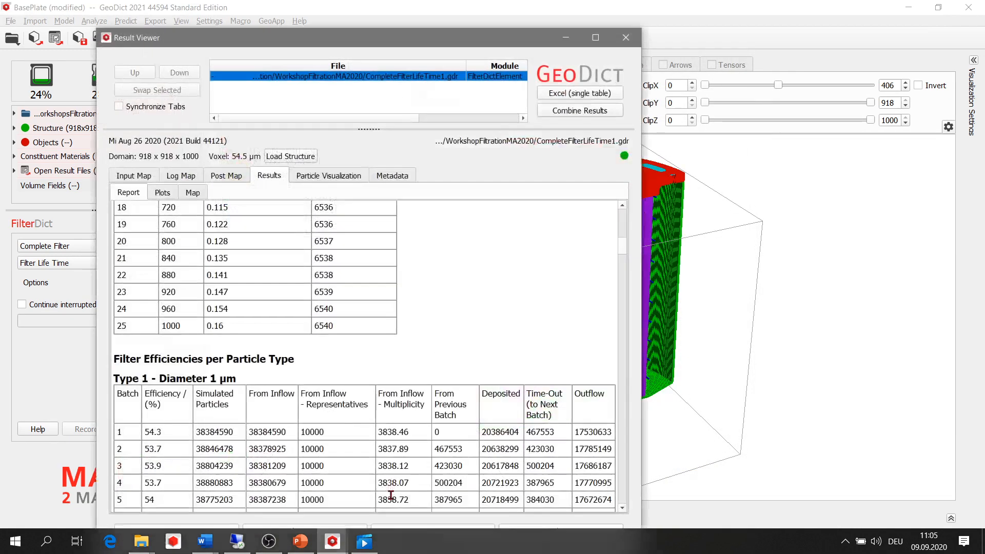
scroll(385, 323, up, 20)
scroll(384, 323, up, 10)
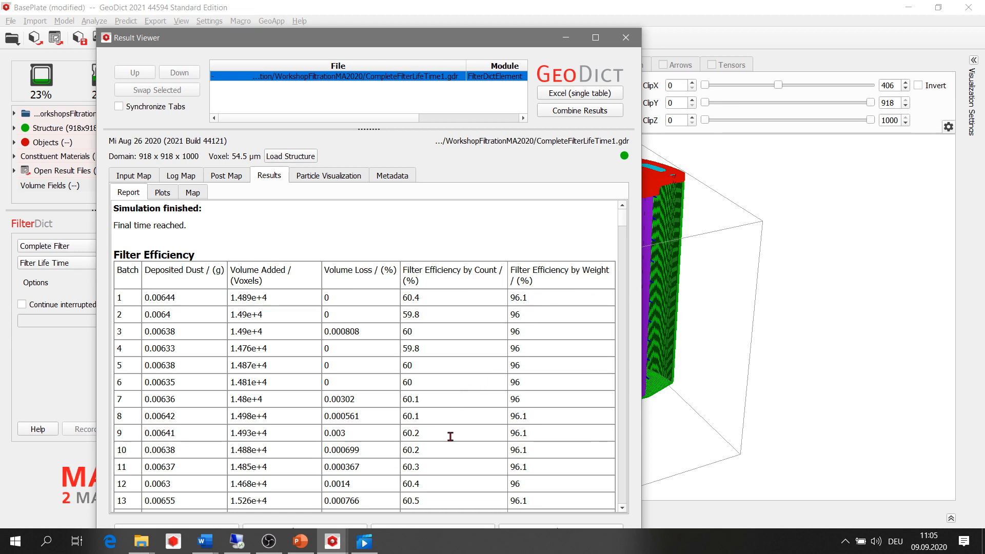
scroll(450, 437, down, 1)
scroll(450, 436, down, 1)
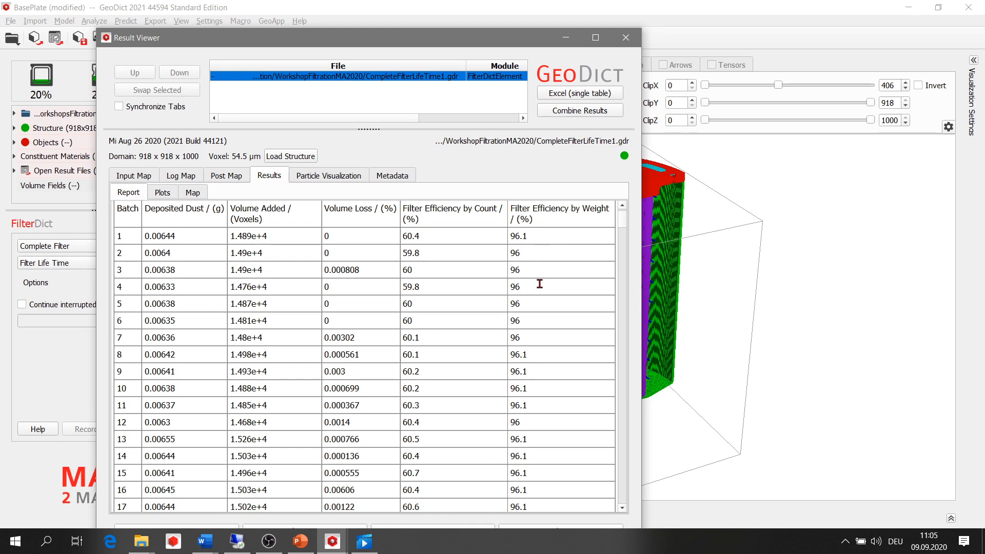
scroll(539, 285, down, 10)
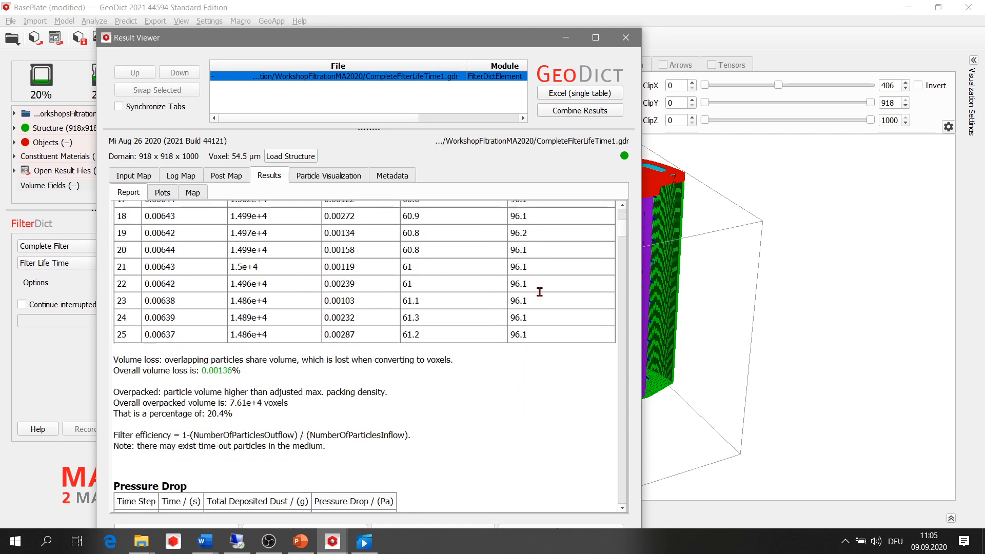
Examine how the pressure drop develops with time and total deposited dust, from the initial to the final time step
scroll(539, 291, down, 5)
scroll(539, 292, down, 2)
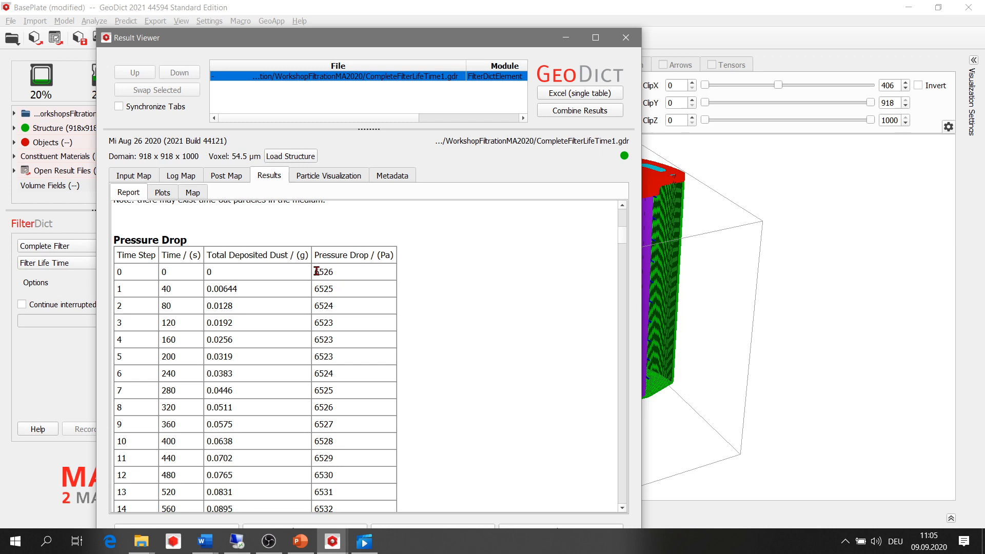
drag(315, 271, 336, 273)
scroll(165, 340, down, 5)
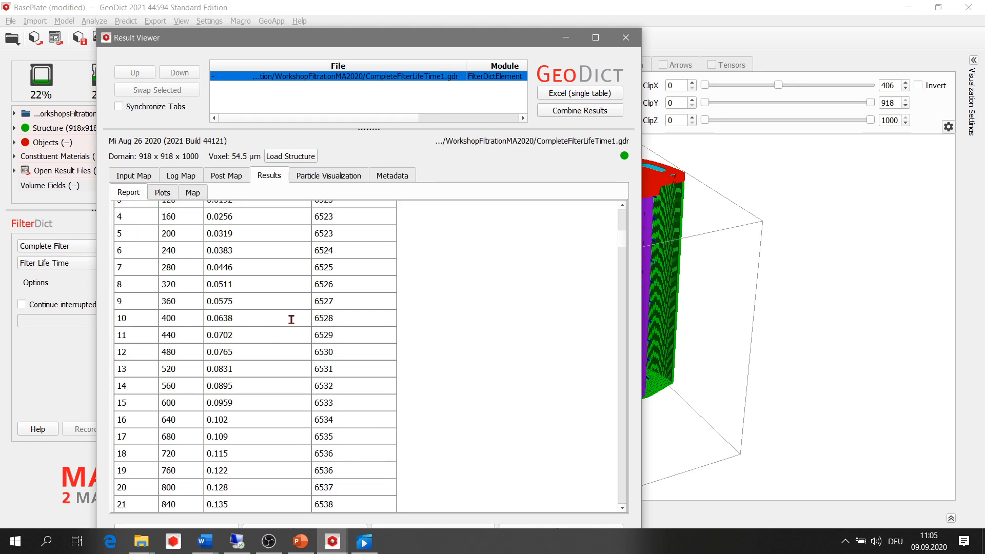
scroll(344, 269, down, 2)
scroll(343, 269, down, 3)
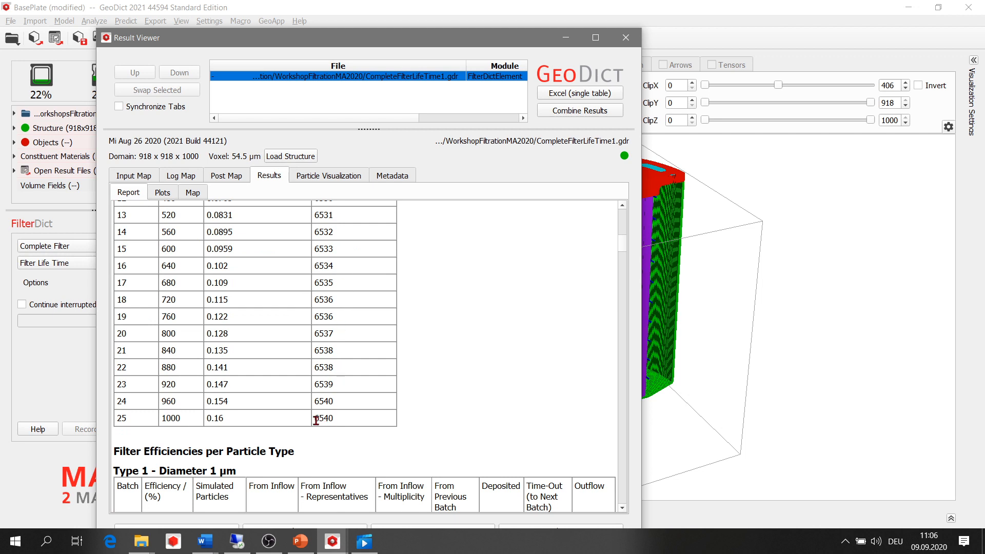
Examine the final pressure drop and the per-batch filter efficiencies for each particle type, from 1 µm to 125 µm diameter
drag(314, 419, 343, 421)
scroll(438, 380, down, 4)
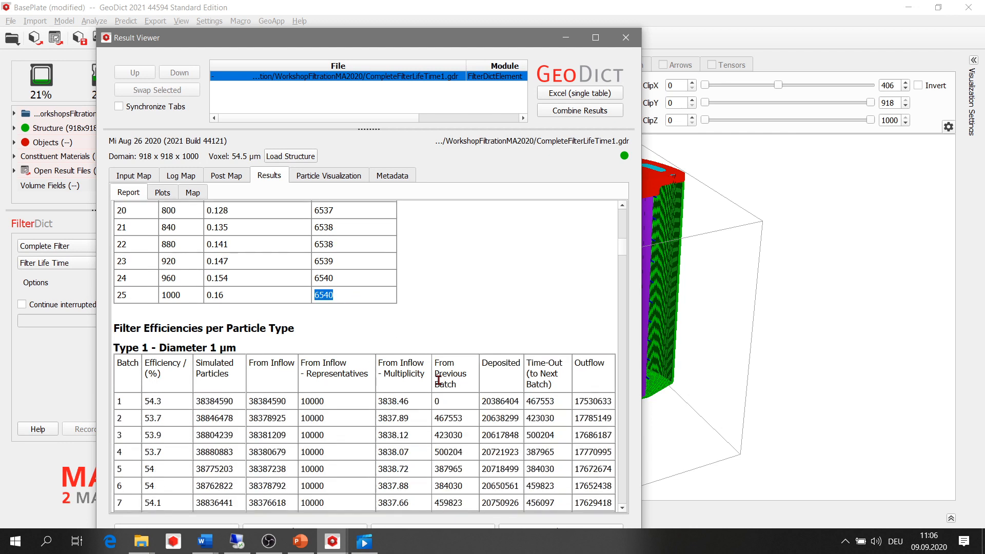
scroll(438, 380, down, 2)
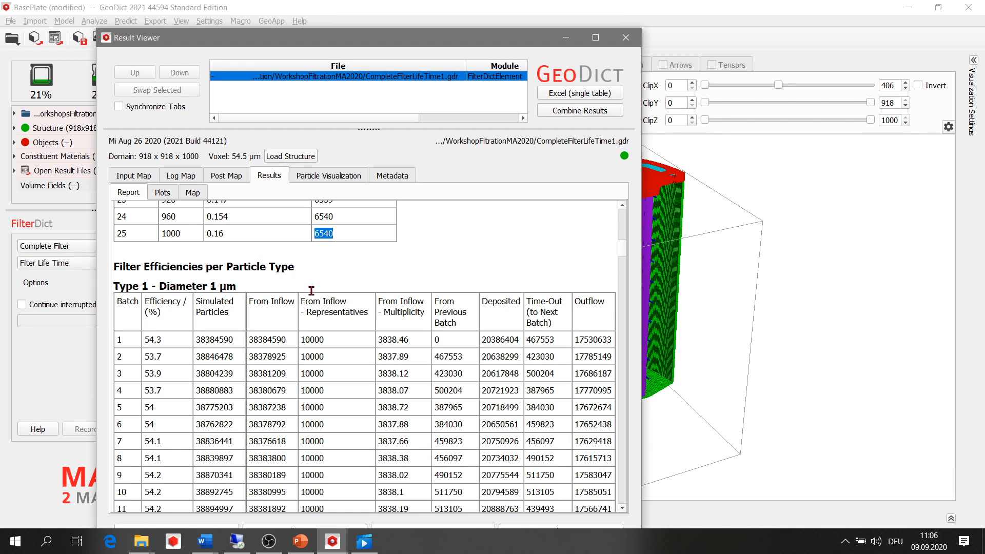
drag(624, 251, 623, 491)
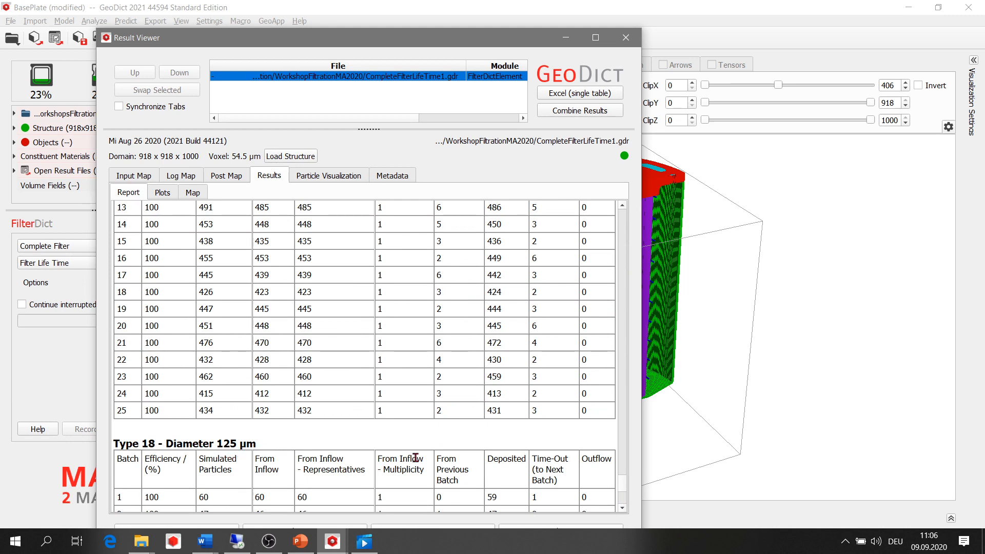
drag(623, 486, 635, 253)
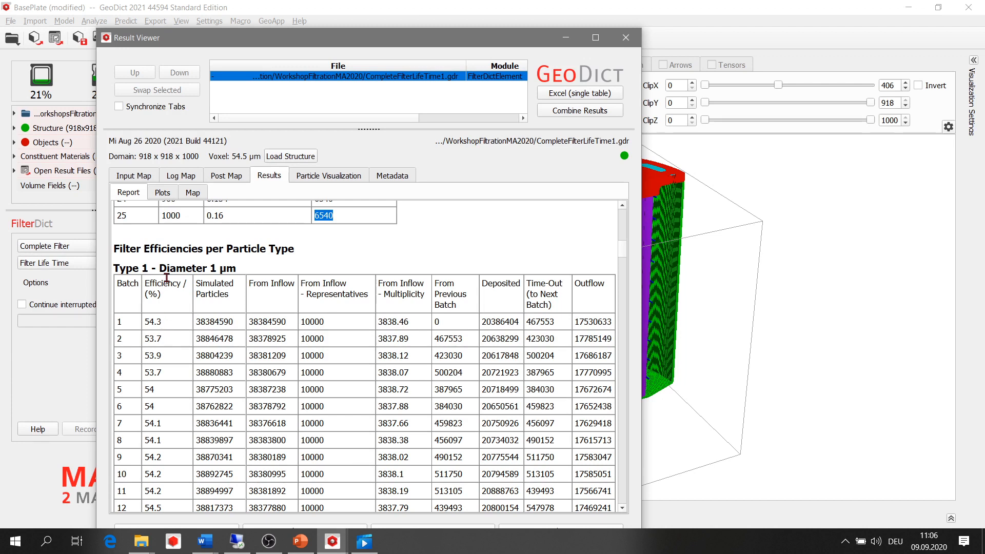
drag(207, 267, 226, 268)
double_click(118, 322)
drag(624, 251, 626, 384)
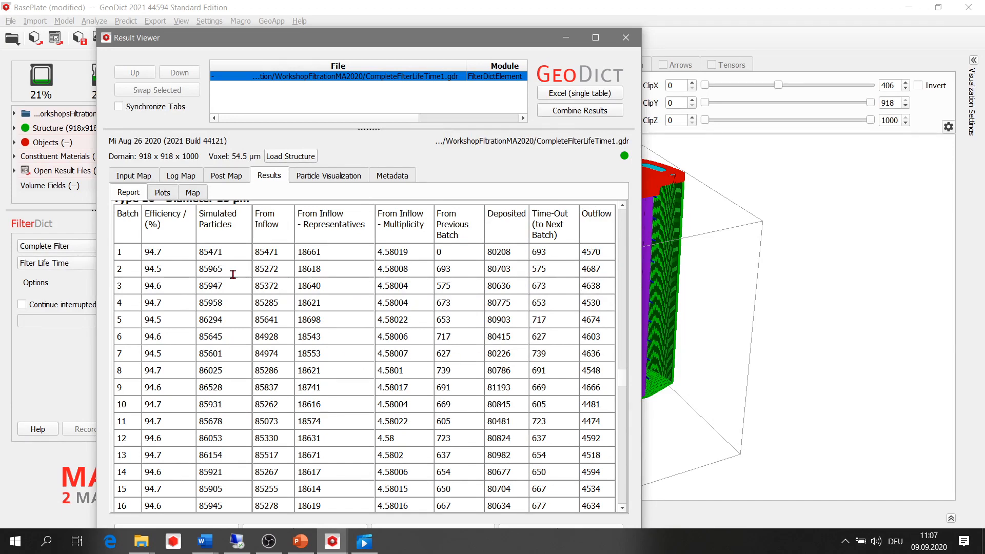
Maximize the Result Viewer and load the final positions of every 20th particle for batches 1 to 25
click(329, 177)
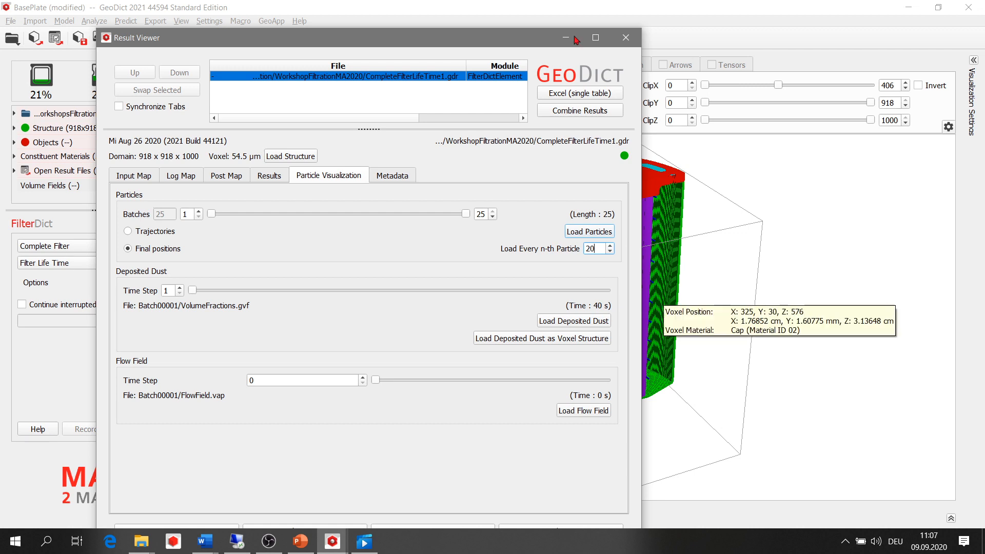
drag(449, 40, 461, 0)
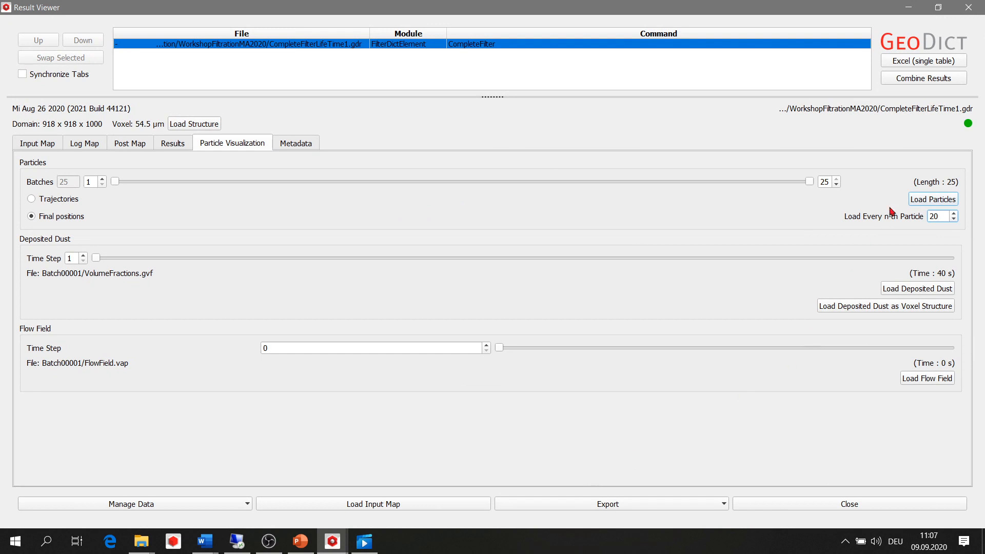
click(939, 200)
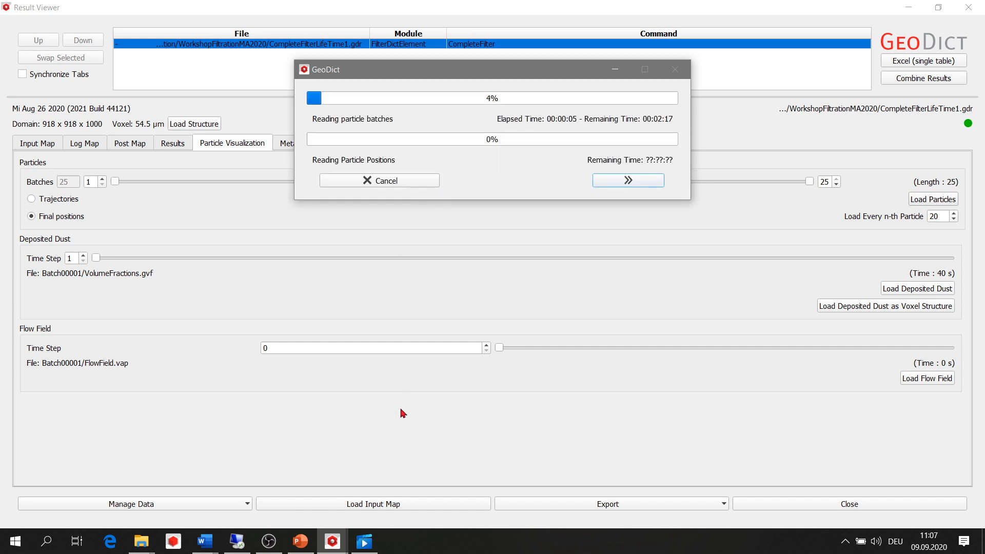
Switch to the PowerPoint workshop presentation and display slide 31 about loading particle trajectories for visualization
click(305, 549)
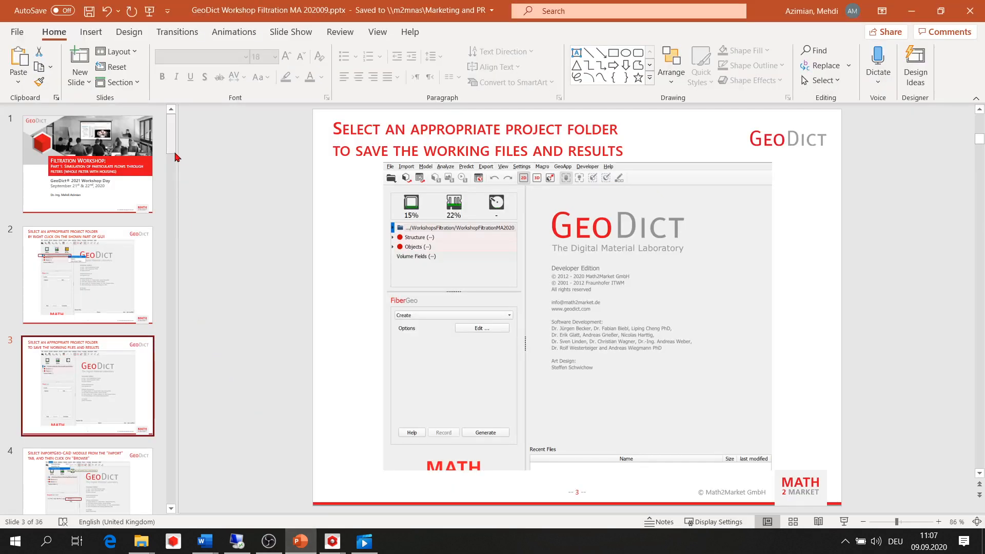
drag(174, 154, 180, 453)
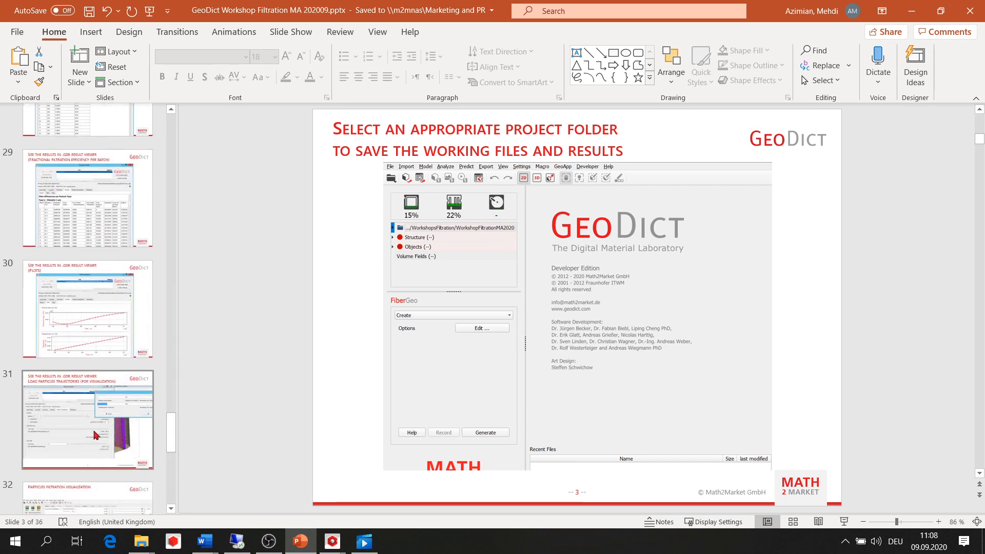
click(138, 431)
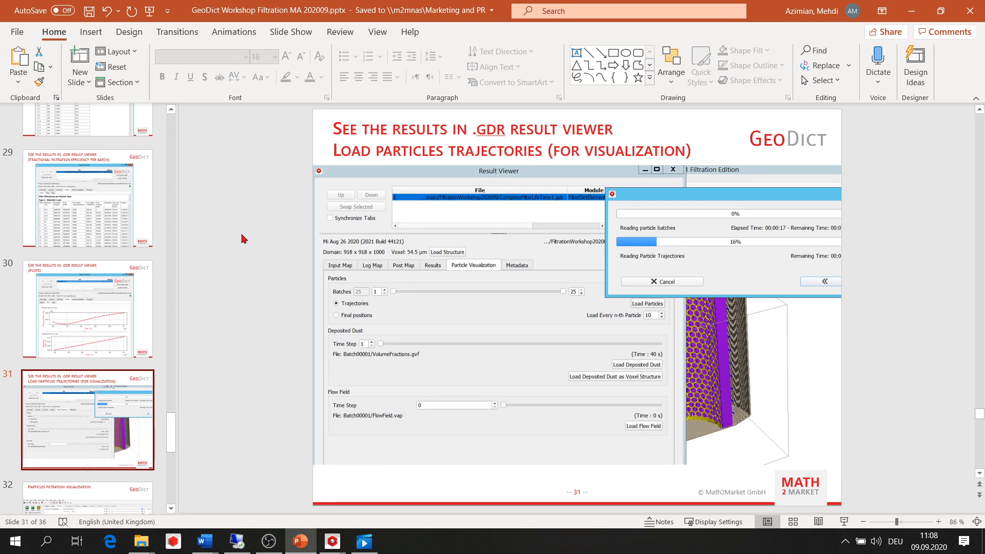